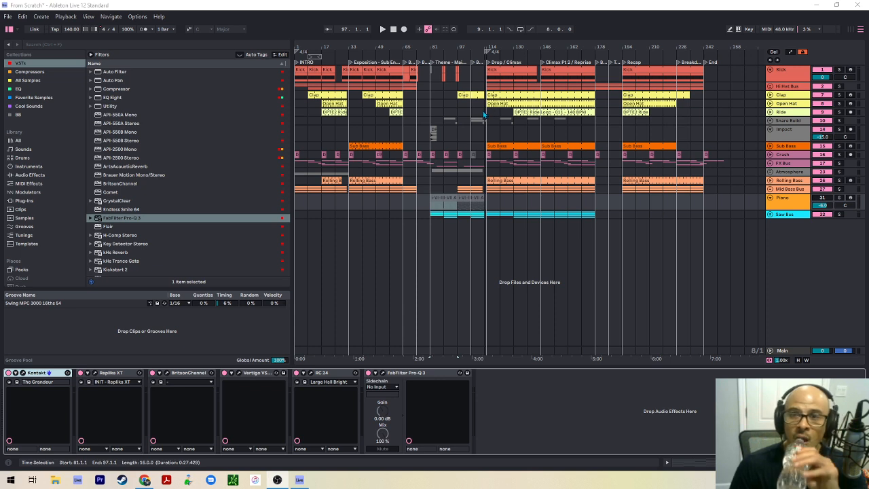
# Unfold the Snare Build group at the Build Up section and fit the track heights to the arrangement view
pyautogui.click(485, 140)
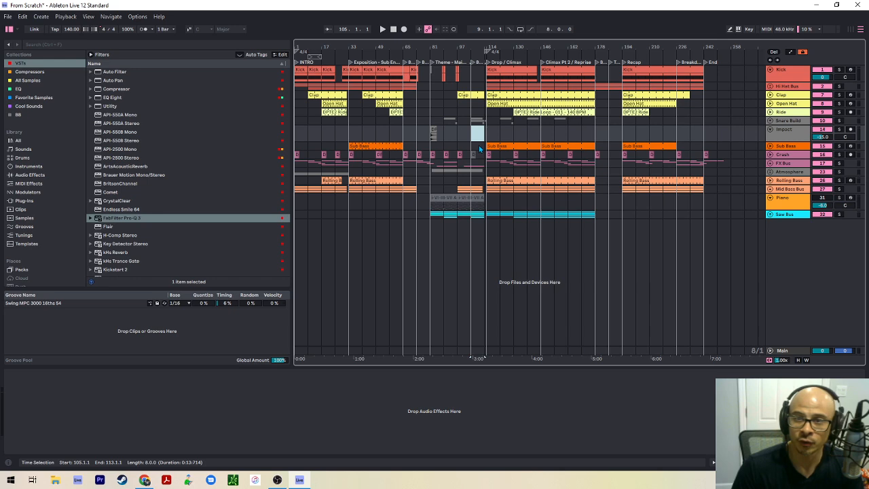
pyautogui.press('super')
pyautogui.click(475, 138)
pyautogui.press('super')
pyautogui.scroll(10, 474, 140)
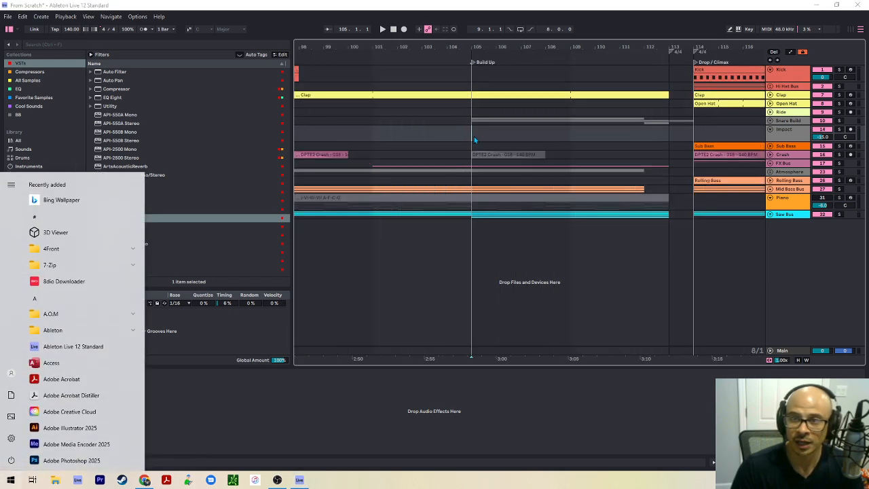
pyautogui.press('super')
pyautogui.click(652, 123)
pyautogui.press('Right')
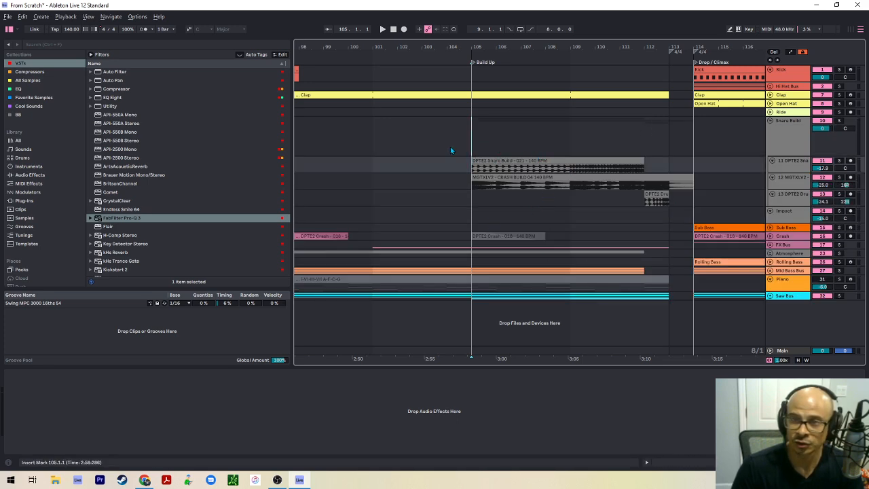
pyautogui.press('h')
# Play the Build Up section from bar 105 into the Drop / Climax and listen to the snare and crash builds
pyautogui.moveTo(479, 142); pyautogui.dragTo(692, 152)
pyautogui.press('w')
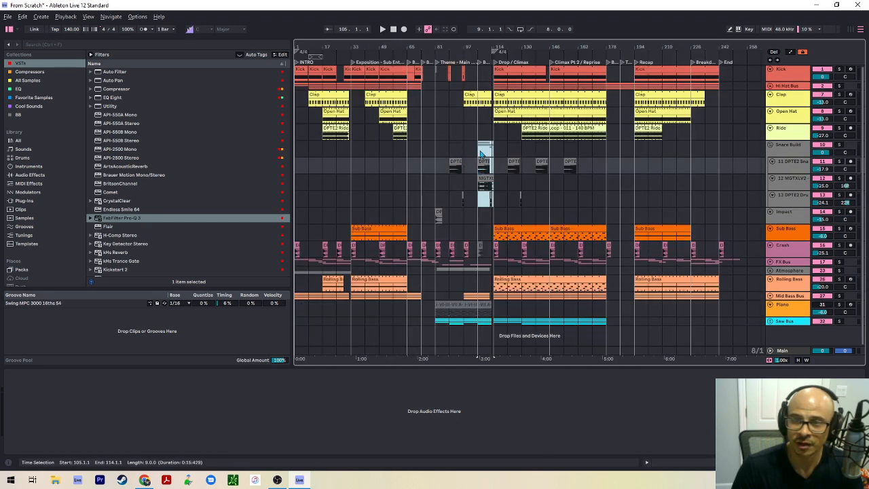
pyautogui.moveTo(480, 148); pyautogui.dragTo(492, 152)
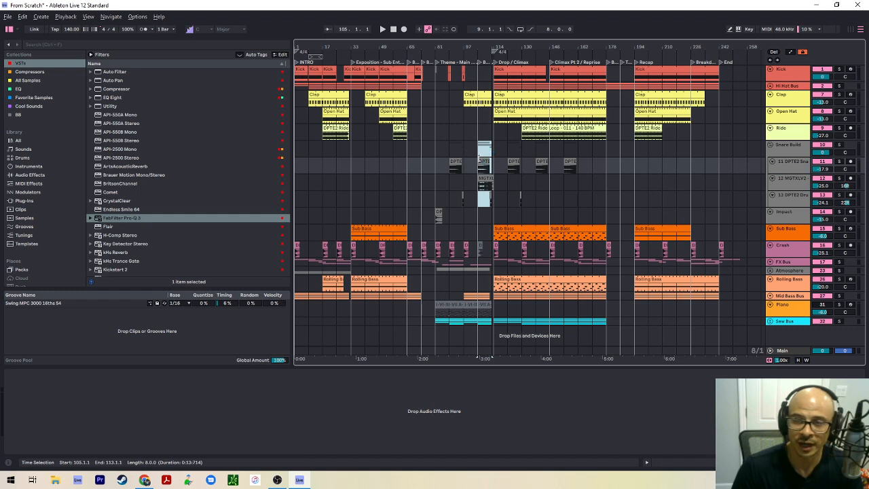
pyautogui.scroll(5, 481, 148)
pyautogui.click(482, 146)
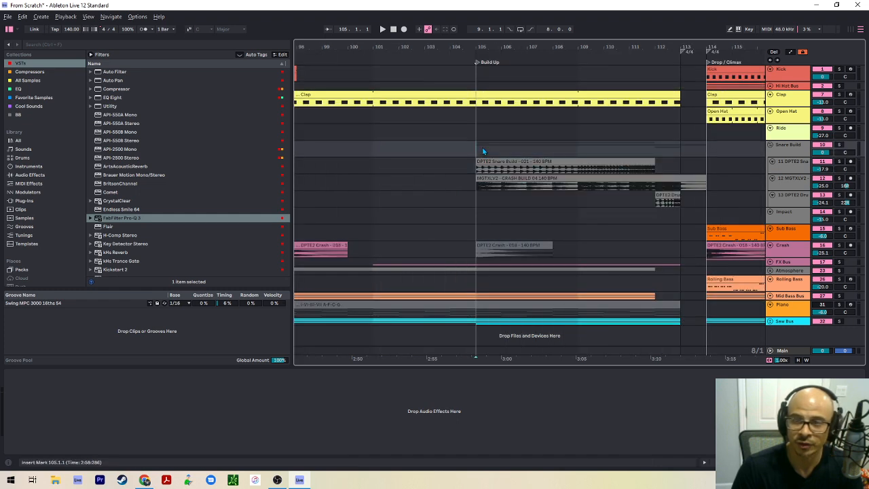
pyautogui.press('w')
pyautogui.press('space')
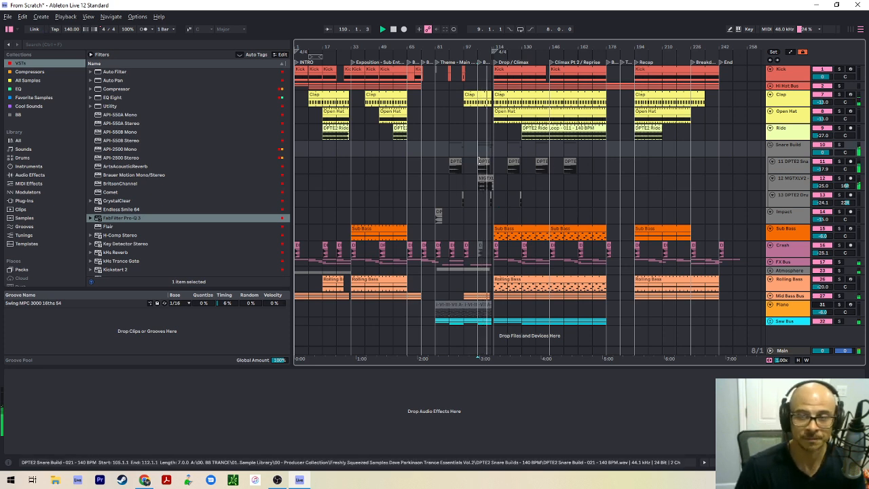
pyautogui.scroll(5, 479, 160)
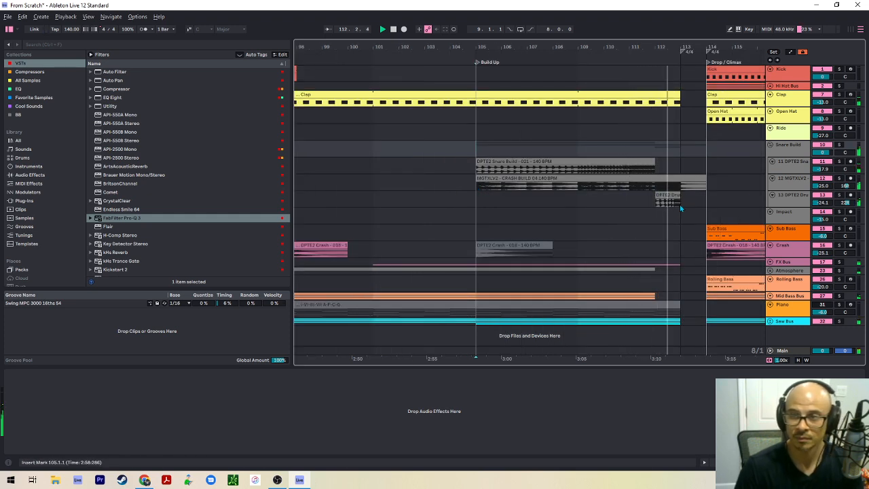
pyautogui.click(683, 74)
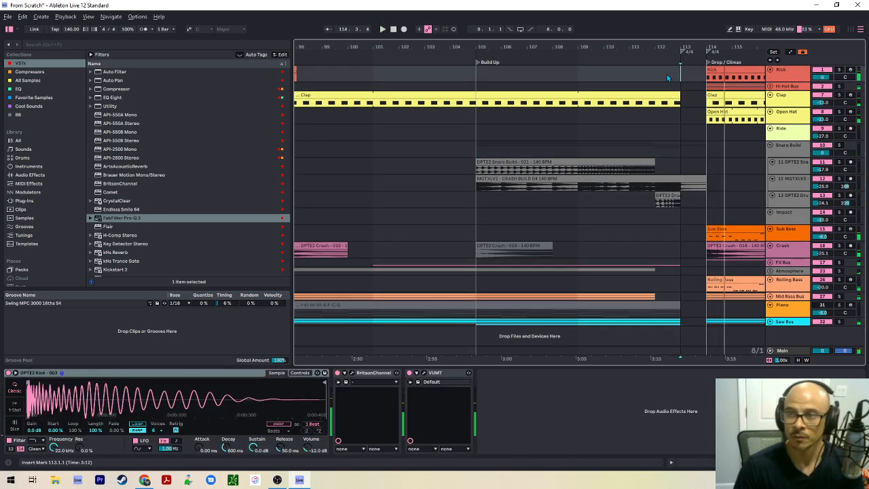
pyautogui.press('space')
# Set the arrangement grid to 1 bar and create a one-bar MIDI clip on the Kick track at bar 113
pyautogui.rightClick(667, 75)
pyautogui.click(697, 69)
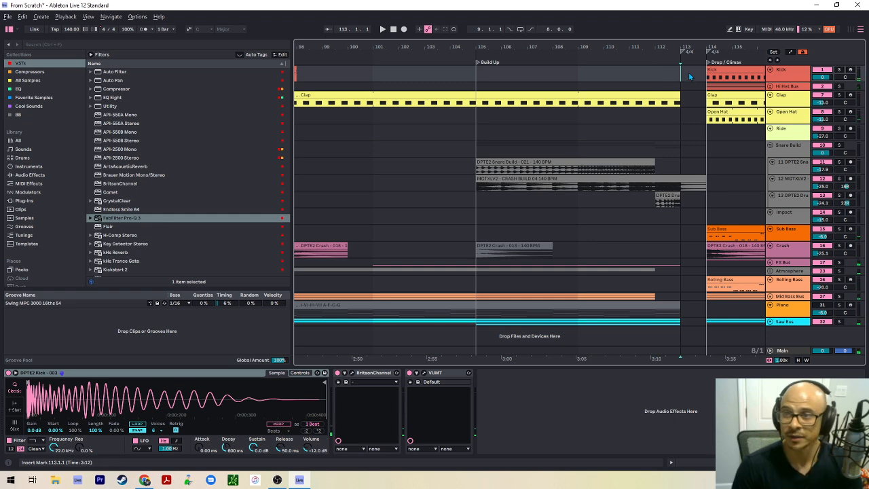
pyautogui.rightClick(688, 74)
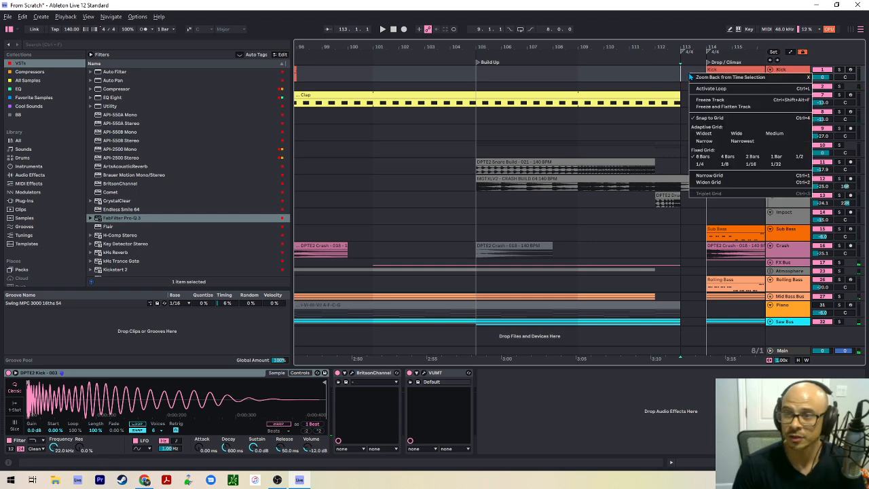
pyautogui.click(776, 157)
pyautogui.doubleClick(694, 71)
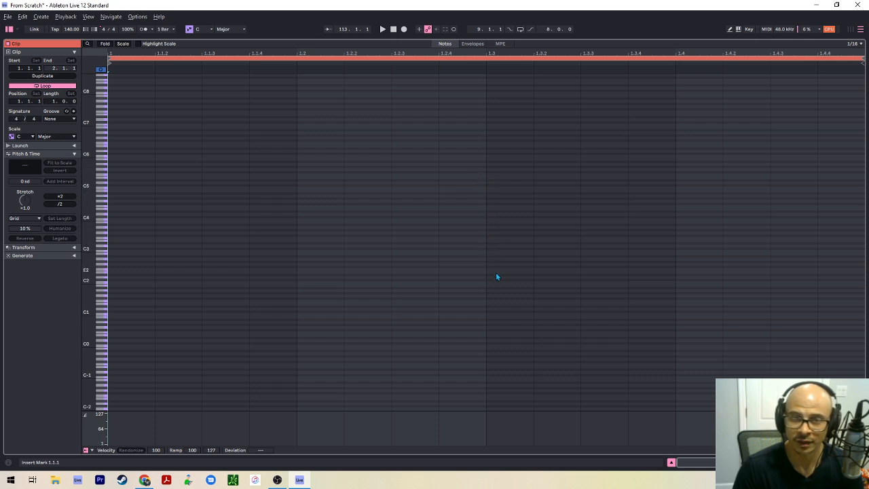
# Add sixteenth-length C3 kick notes at 1.1.1, 1.1.4, 1.2.3, 1.3.1 and 1.3.4 in the new clip
pyautogui.doubleClick(494, 251)
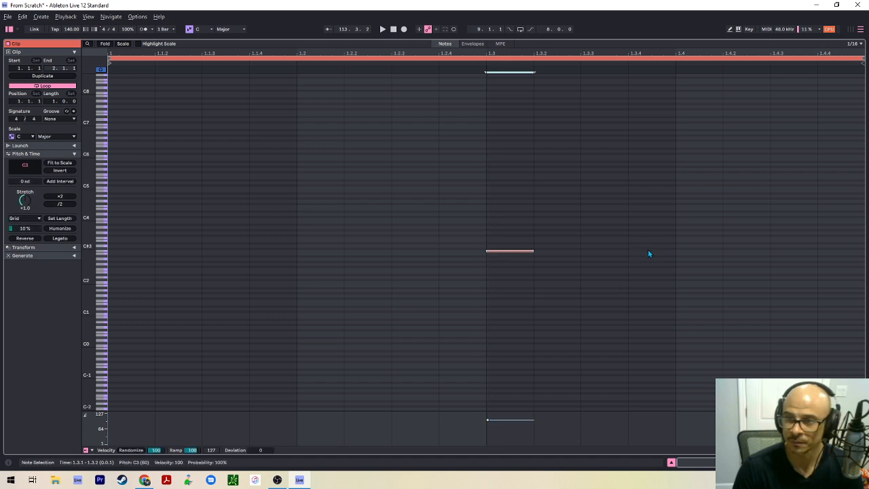
pyautogui.doubleClick(648, 253)
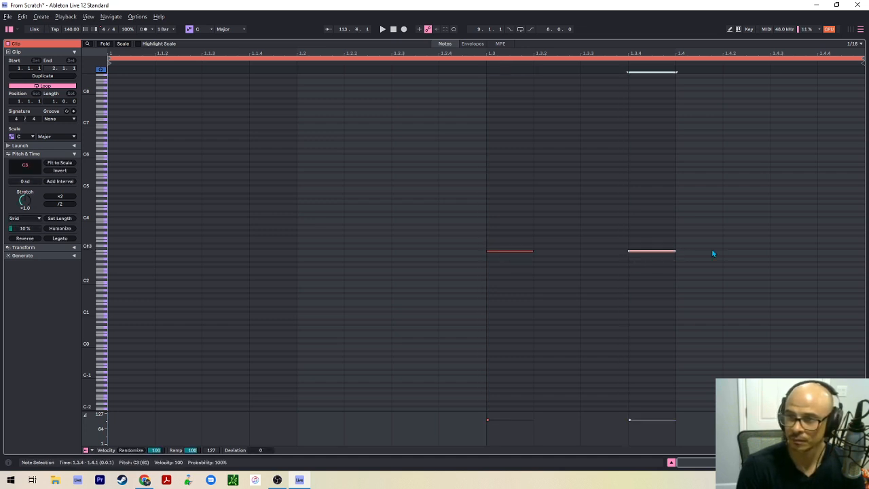
pyautogui.doubleClick(139, 252)
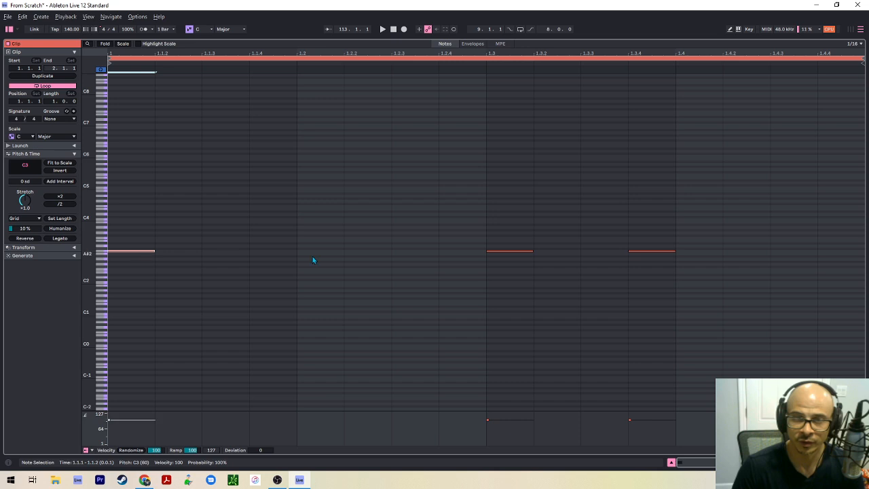
pyautogui.doubleClick(285, 251)
pyautogui.doubleClick(406, 251)
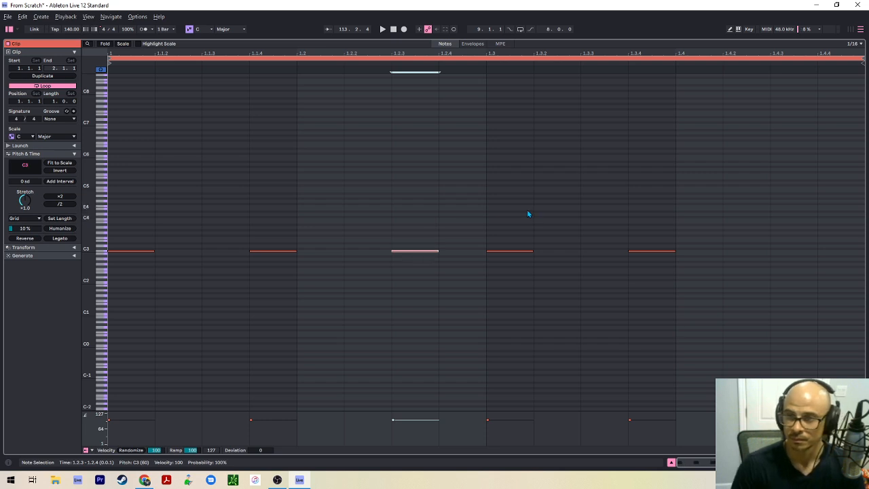
# Delete the C3 note at 1.3.1 and add C3 notes at 1.3.3 and 1.4.1
pyautogui.click(503, 252)
pyautogui.press('Delete')
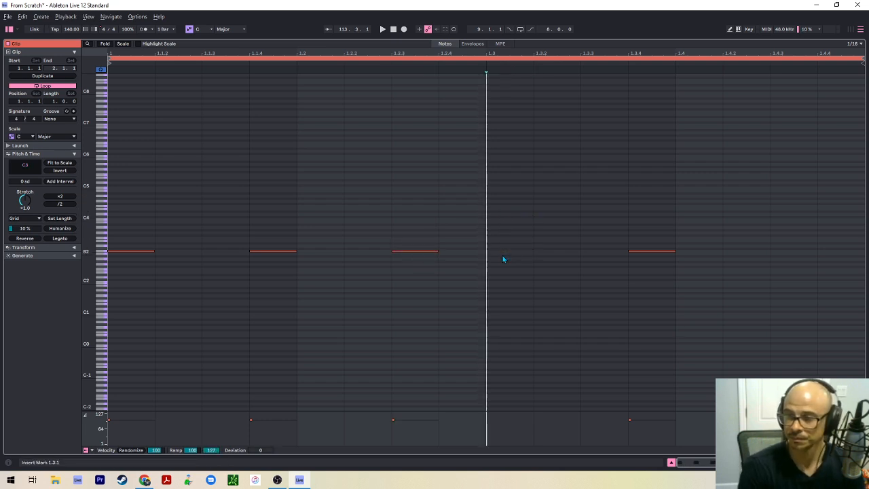
pyautogui.click(631, 254)
pyautogui.doubleClick(604, 252)
pyautogui.click(689, 252)
pyautogui.doubleClick(699, 252)
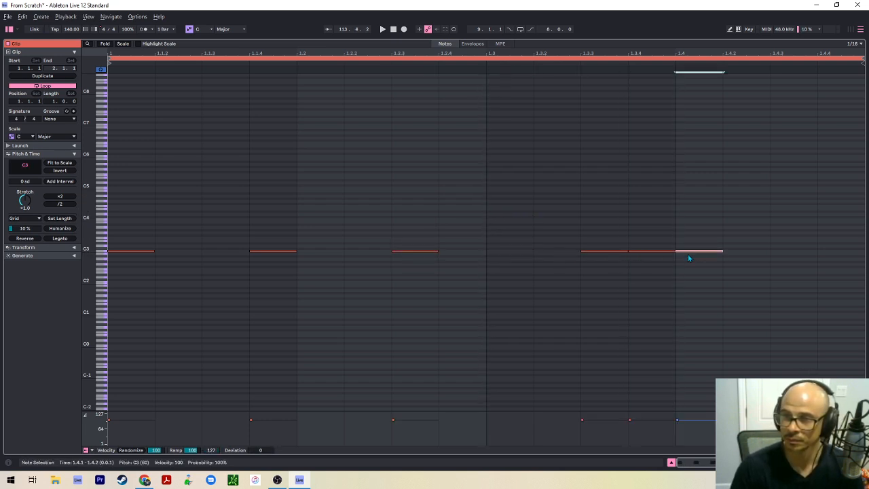
# Play the new kick fill in the arrangement as it leads into the drop
pyautogui.press('space')
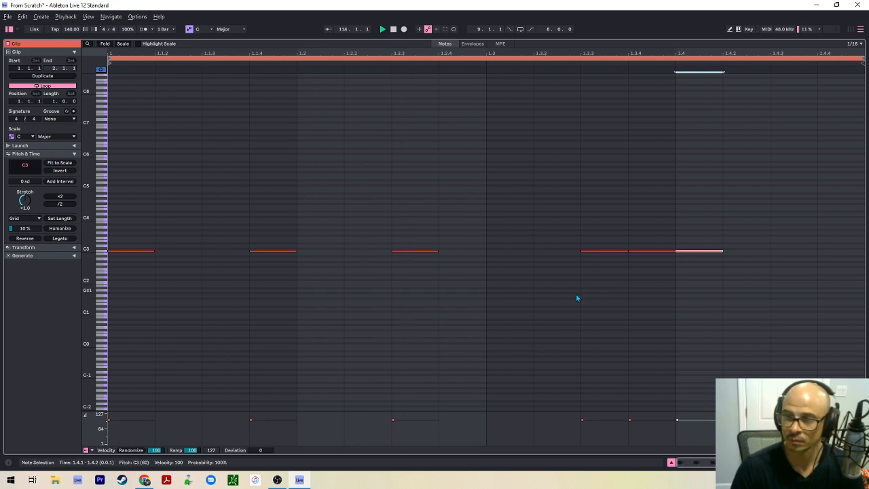
pyautogui.hotkey('shift', 'Tab')
pyautogui.click(654, 77)
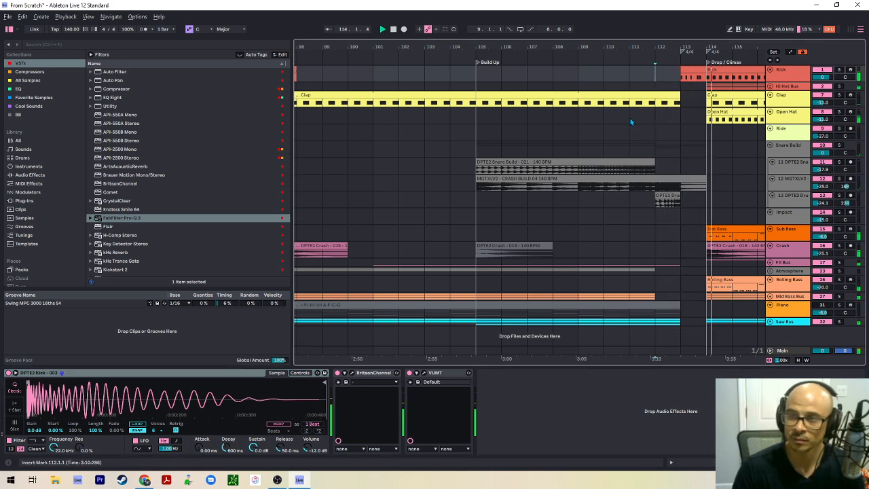
# Reopen the kick fill clip and lower the velocities of the 1.3.3 and 1.3.4 notes, setting the latter to 90
pyautogui.click(695, 79)
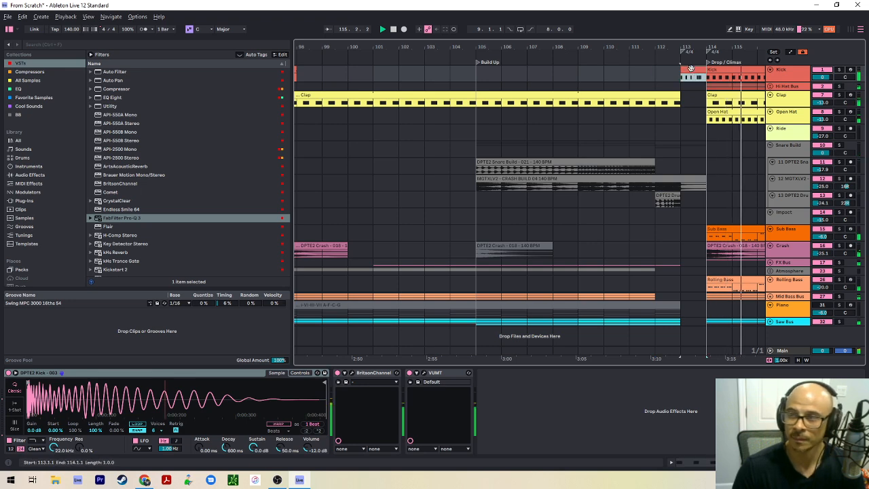
pyautogui.doubleClick(695, 79)
pyautogui.moveTo(603, 420)
pyautogui.mouseDown()
pyautogui.moveTo(603, 429)
pyautogui.moveTo(647, 423)
pyautogui.mouseUp()
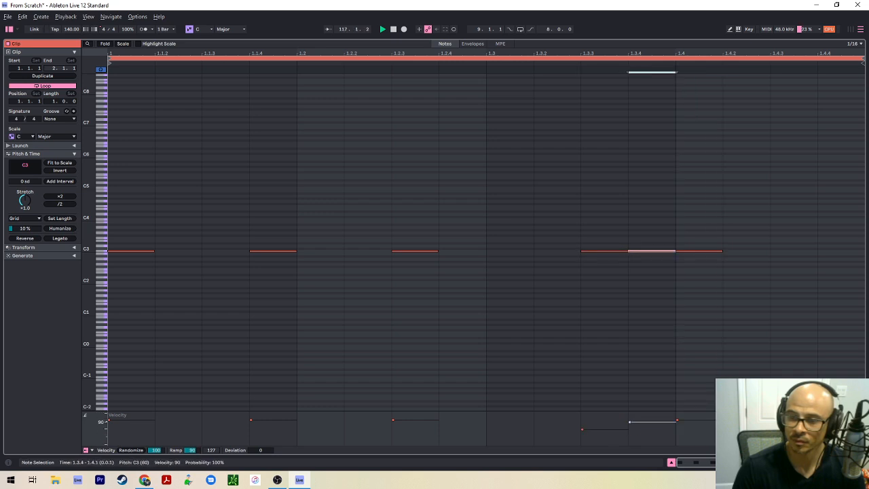
pyautogui.rightClick(586, 286)
pyautogui.click(656, 229)
pyautogui.moveTo(580, 223); pyautogui.dragTo(642, 300)
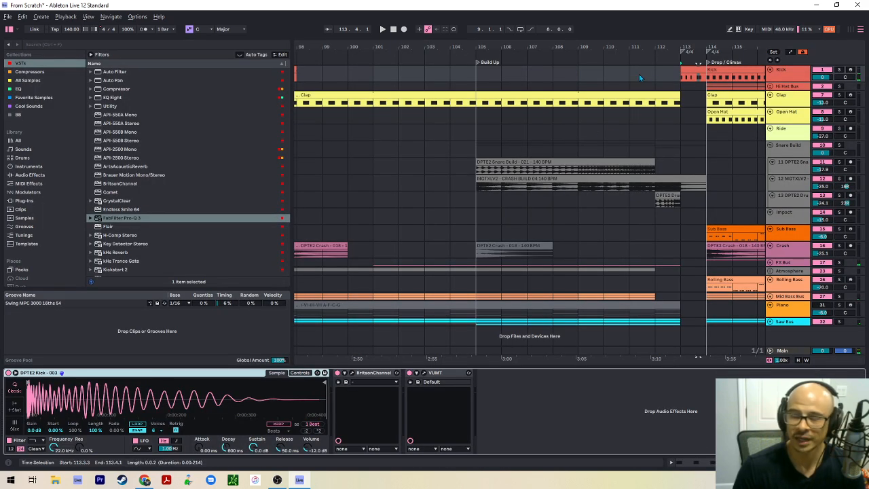
# Examine the bar 113 gap across the hi-hat, clap and open hat tracks just before the drop
pyautogui.press('w')
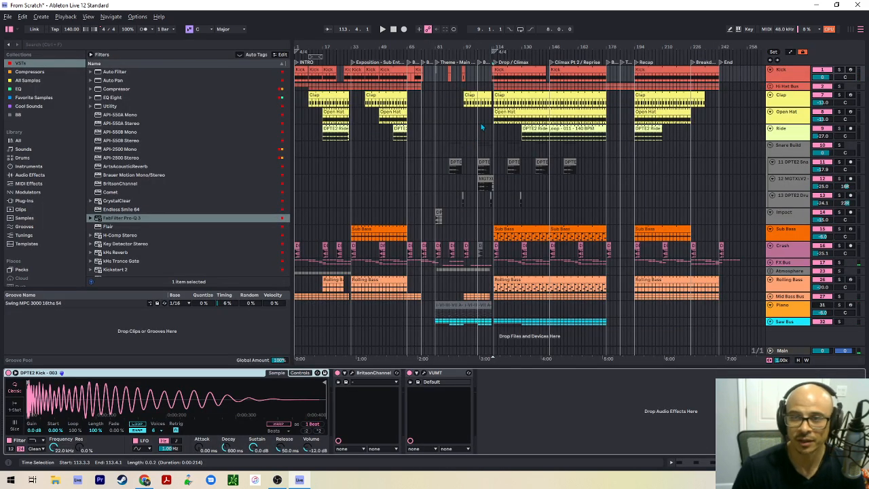
pyautogui.scroll(8, 482, 125)
pyautogui.moveTo(566, 87); pyautogui.dragTo(582, 119)
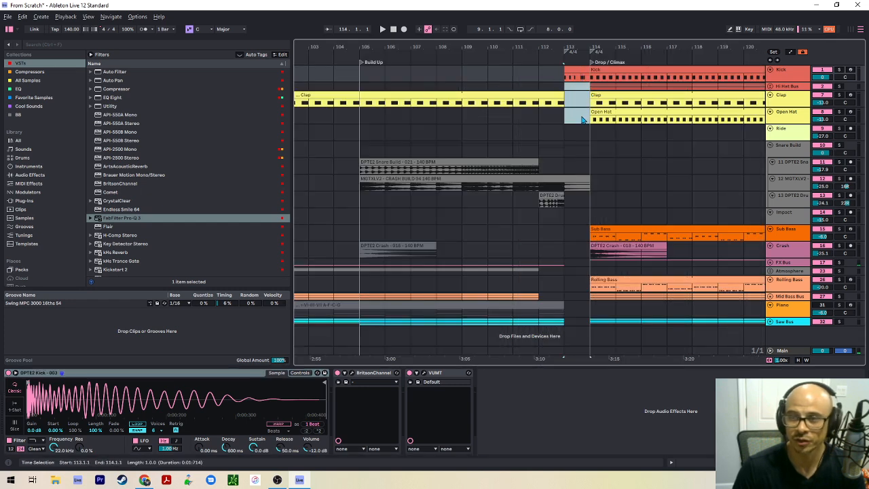
pyautogui.click(576, 116)
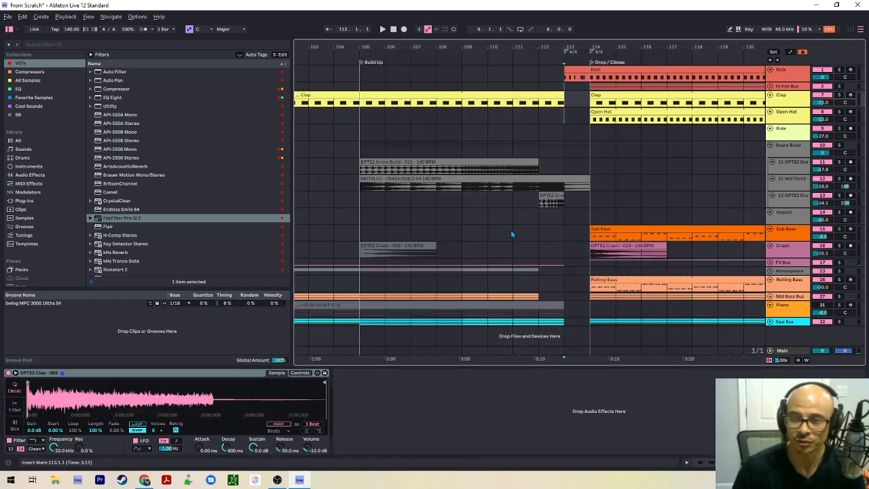
pyautogui.press('w')
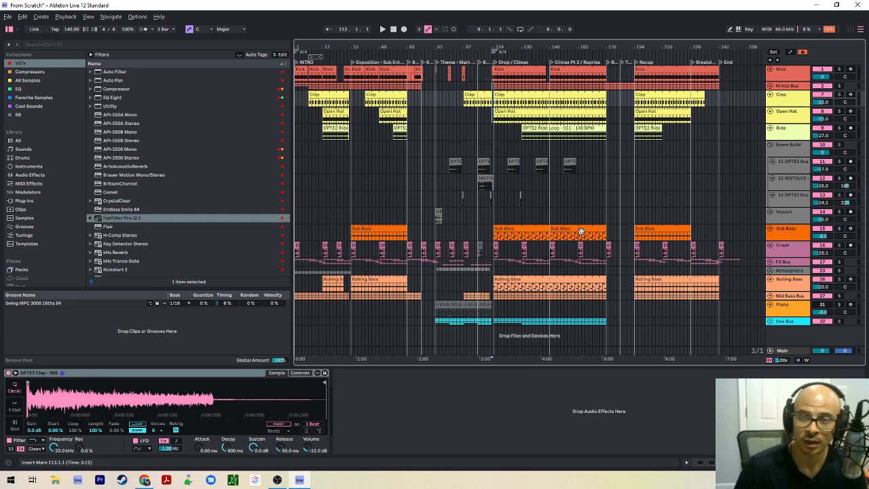
# Set the arrangement's fixed grid to 8 bars at the start of the Theme - Main Melody section
pyautogui.click(438, 237)
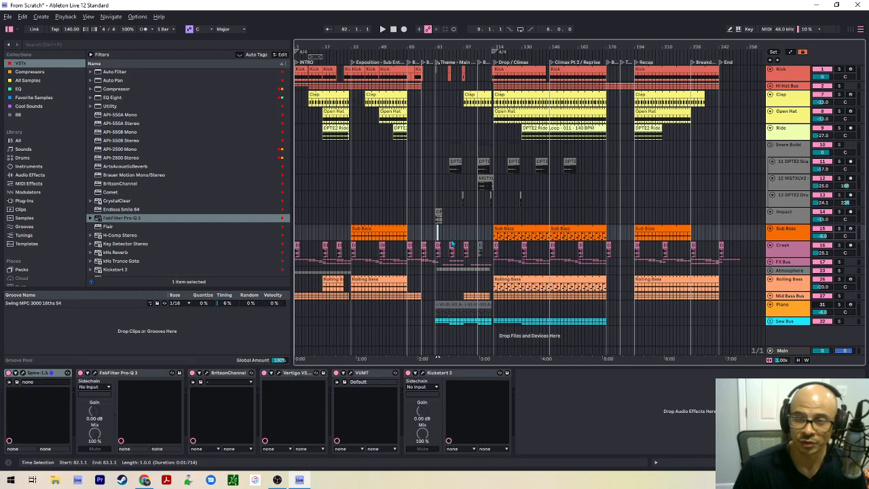
pyautogui.scroll(7, 428, 276)
pyautogui.click(535, 181)
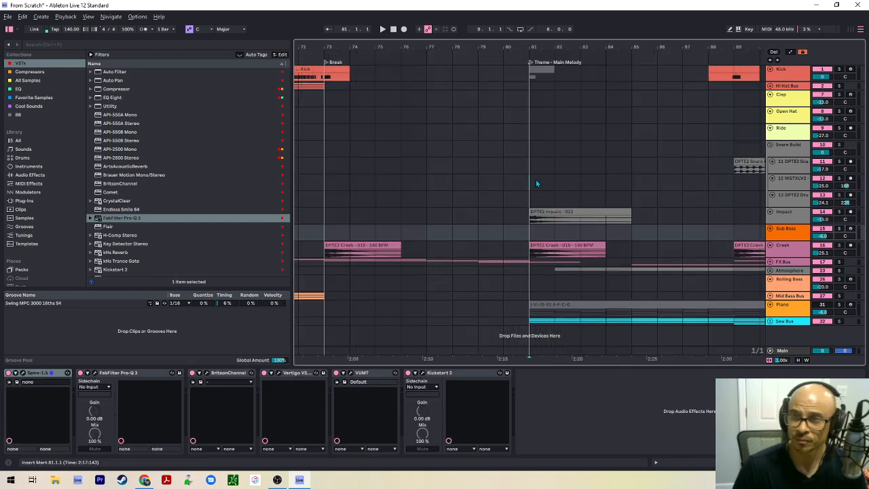
pyautogui.rightClick(545, 183)
pyautogui.click(561, 281)
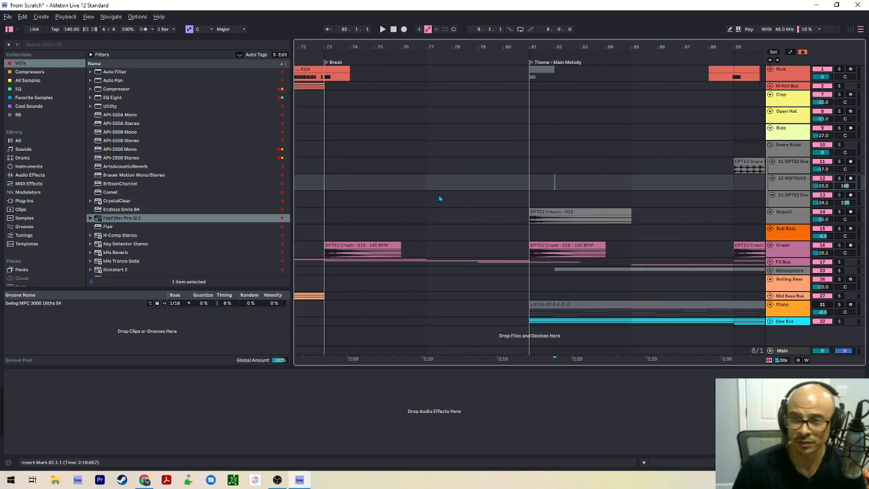
# Review the empty stretches of the crash build track, highlighting bars 41 to 57 and bars 81 to 105
pyautogui.scroll(-7, 441, 196)
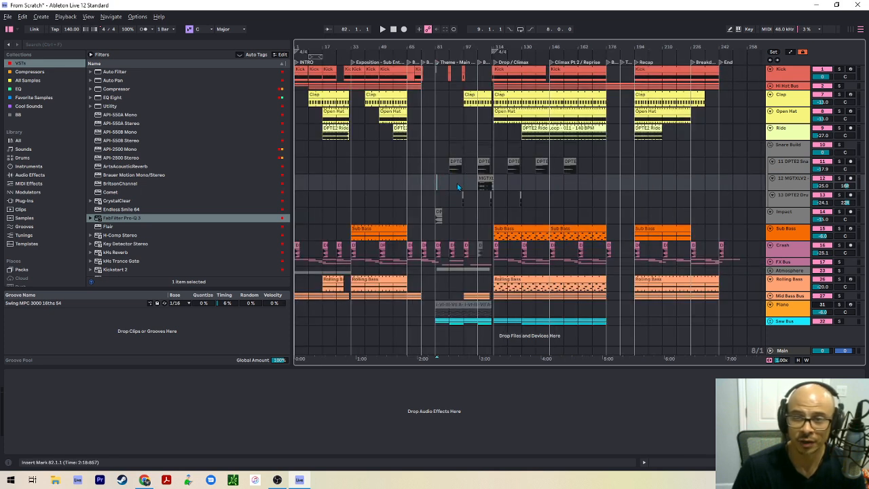
pyautogui.moveTo(460, 183); pyautogui.dragTo(439, 187)
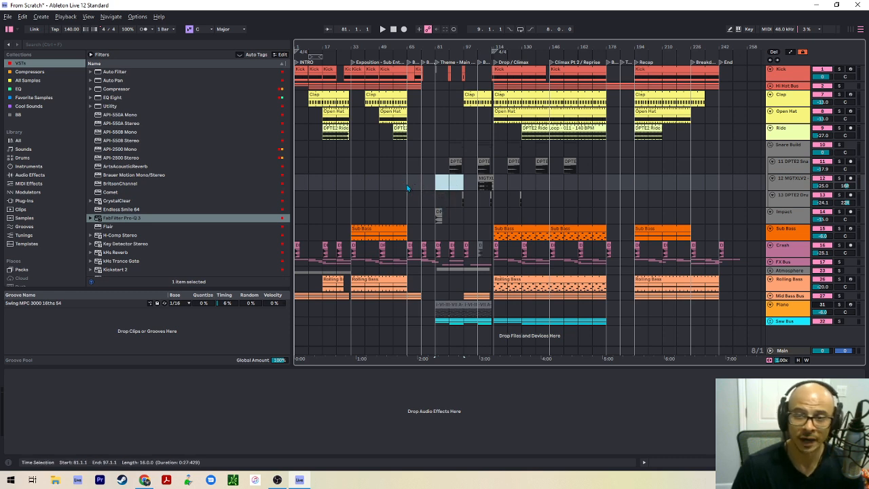
pyautogui.moveTo(406, 185)
pyautogui.mouseDown()
pyautogui.moveTo(419, 187)
pyautogui.moveTo(399, 183)
pyautogui.mouseUp()
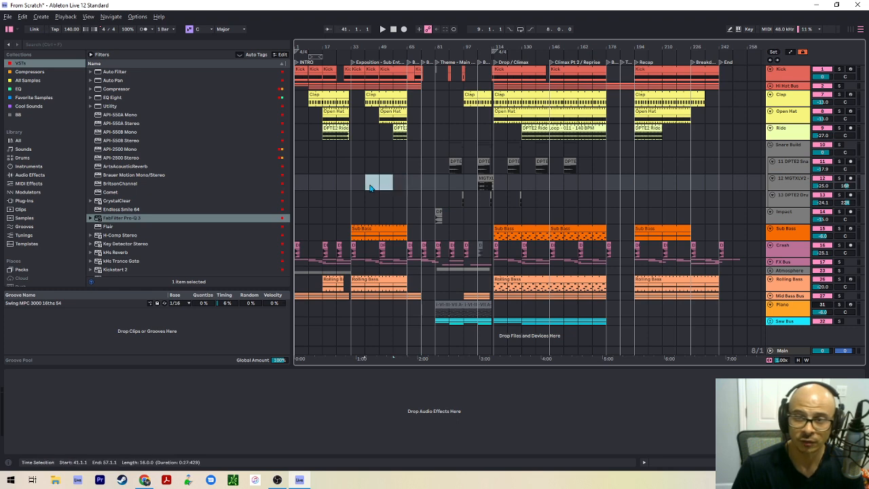
pyautogui.click(392, 184)
pyautogui.moveTo(409, 188); pyautogui.dragTo(473, 186)
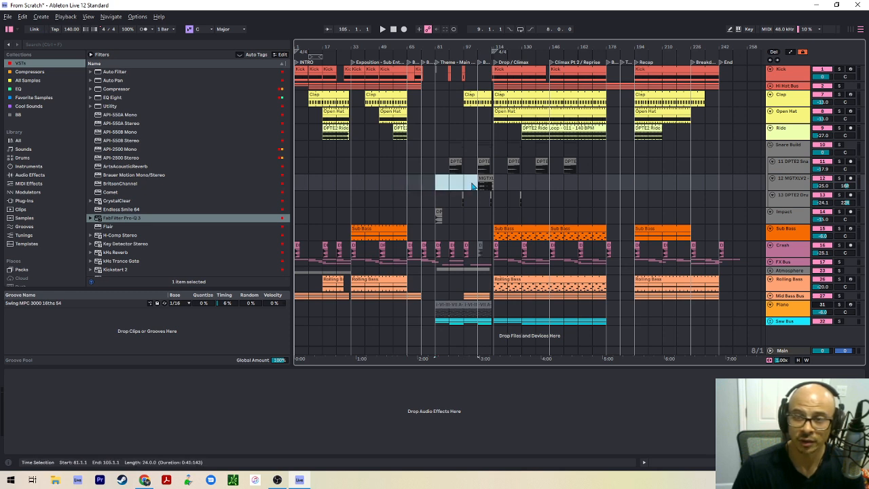
pyautogui.click(438, 195)
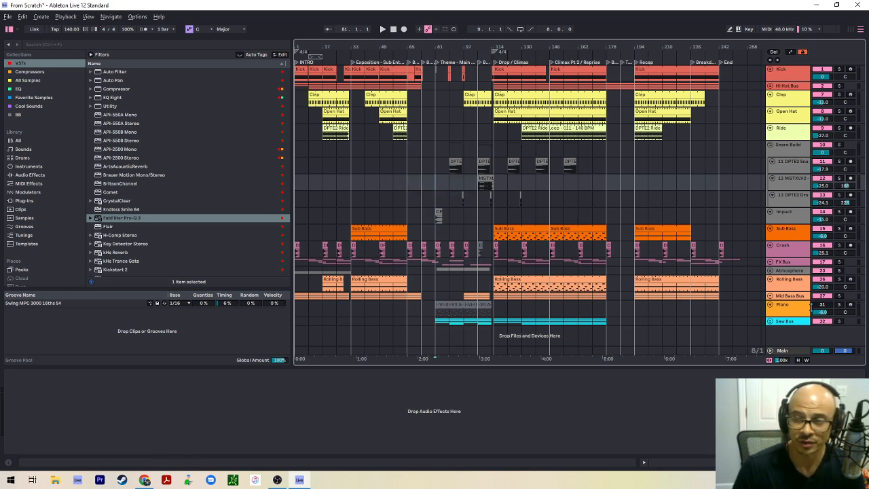
# Duplicate the arrangement time from bars 81 to 97 so that the Theme - Main Melody section gains 16 bars
pyautogui.moveTo(446, 189); pyautogui.dragTo(464, 187)
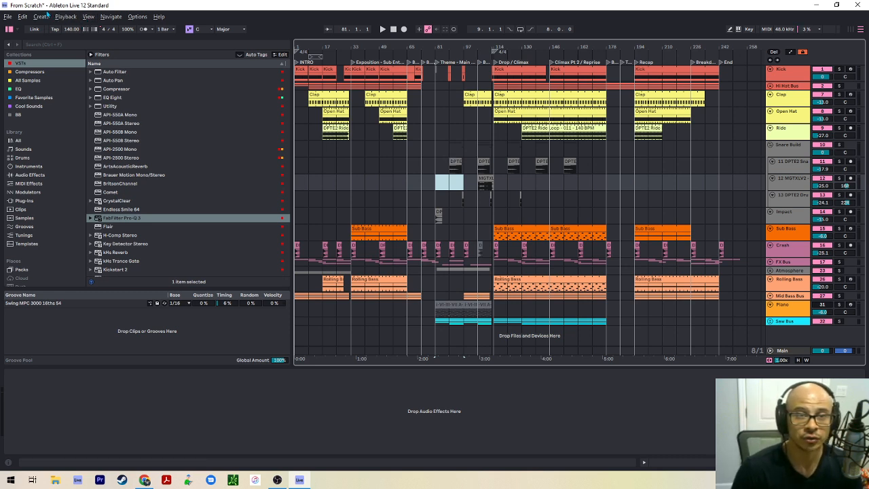
pyautogui.click(23, 17)
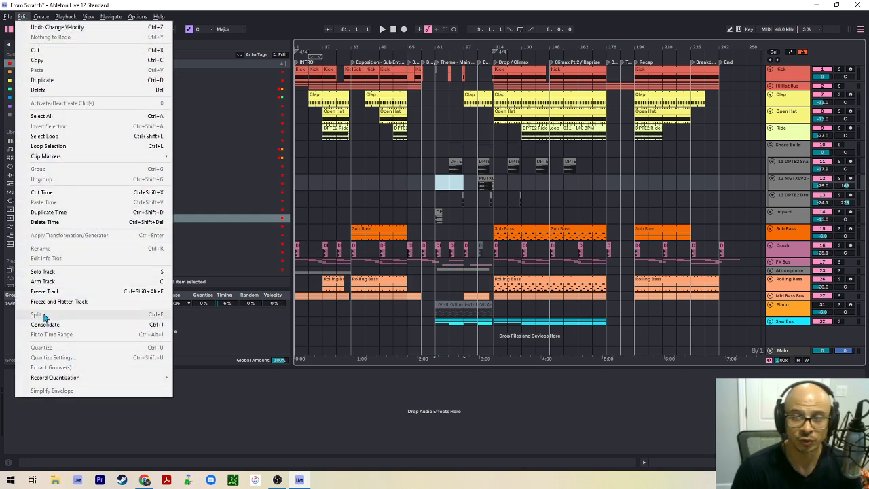
pyautogui.click(45, 212)
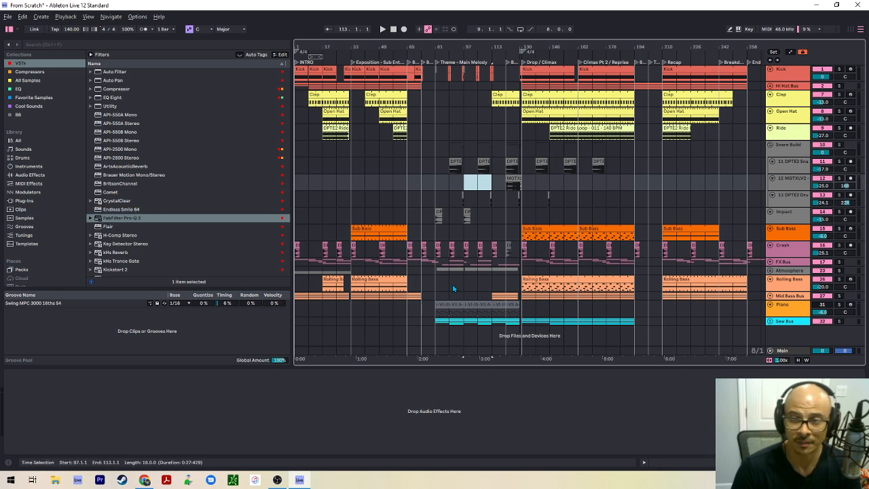
# Delete the clips of all four saw lead tracks between bars 81 and 97, then fold the Saw Bus group
pyautogui.click(464, 325)
pyautogui.press('u')
pyautogui.scroll(-3, 459, 312)
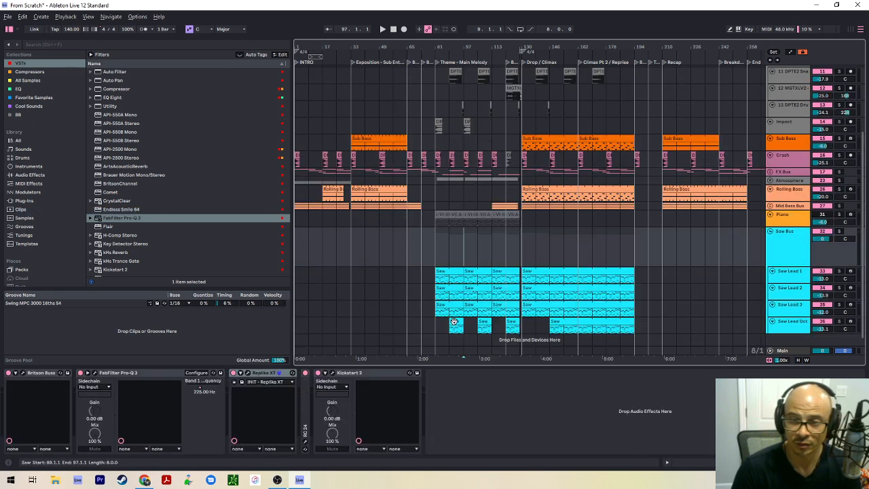
pyautogui.click(454, 271)
pyautogui.keyDown('shift'); pyautogui.click(449, 322); pyautogui.keyUp('shift')
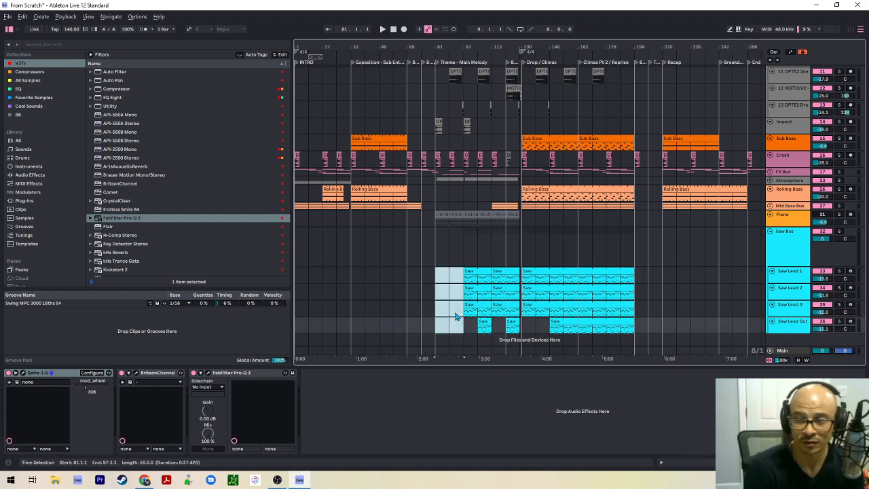
pyautogui.click(433, 253)
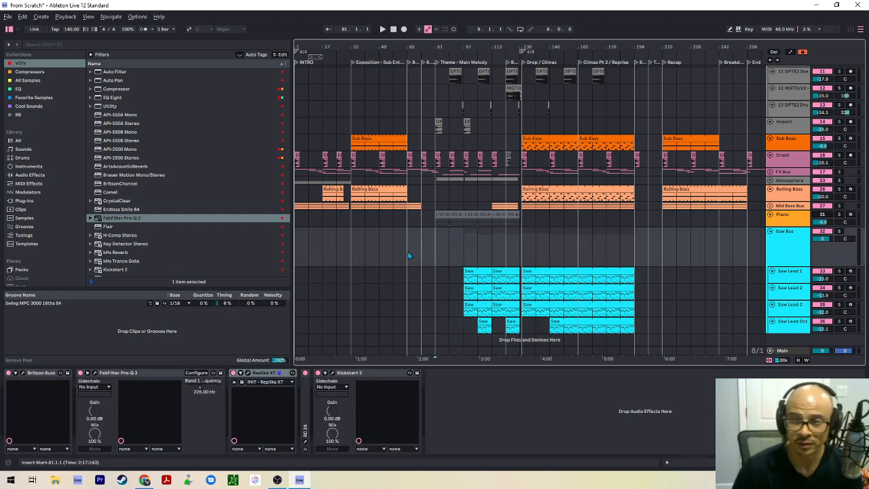
pyautogui.press('u')
# Play the arrangement from bar 81 and inspect the one-bar kick clip just before bar 97
pyautogui.press('space')
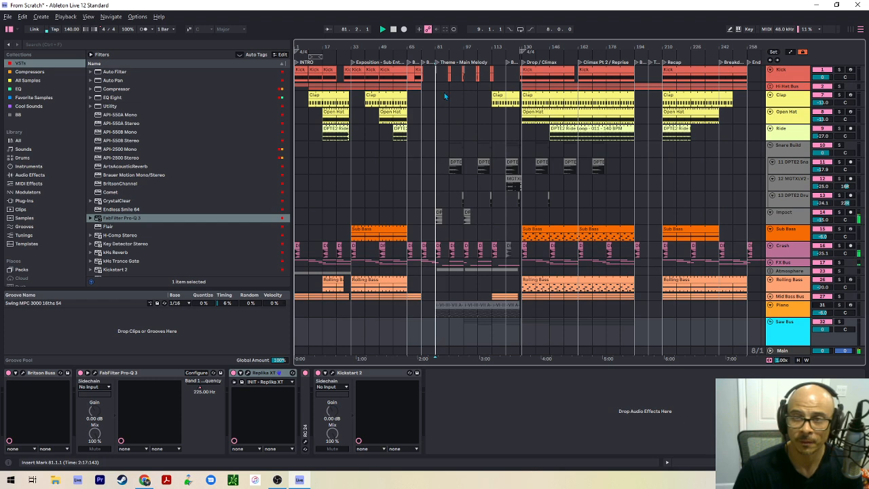
pyautogui.scroll(5, 456, 78)
pyautogui.scroll(-2, 481, 71)
pyautogui.click(538, 72)
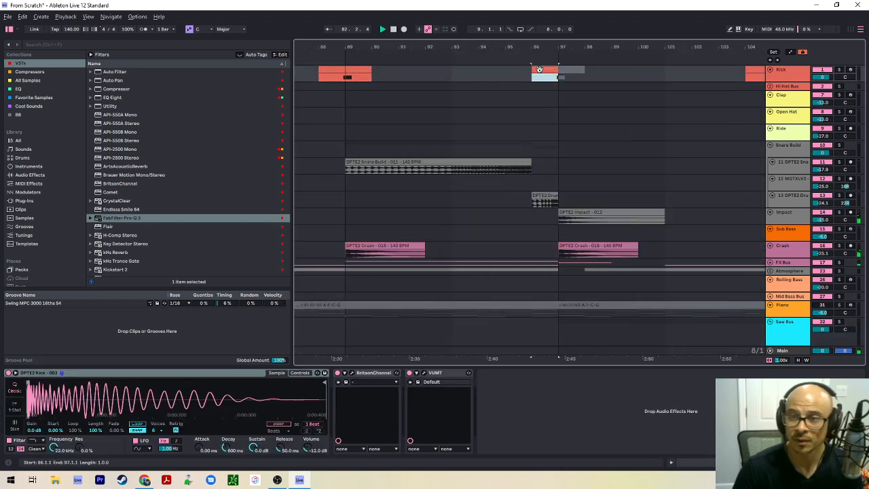
pyautogui.scroll(-5, 459, 121)
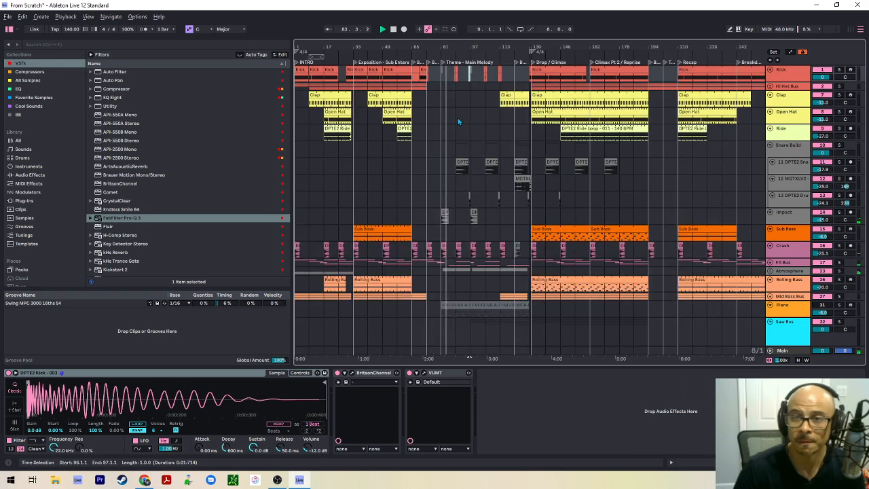
pyautogui.scroll(5, 473, 112)
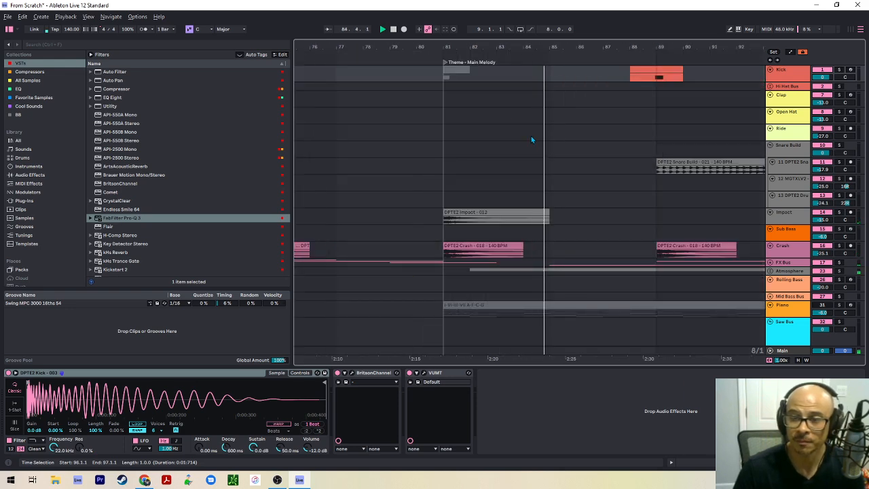
# Examine the snare build, drum fill, piano and saw lead clips around bars 81 to 97 during playback
pyautogui.scroll(-3, 536, 135)
pyautogui.hscroll(3, 676, 123)
pyautogui.hscroll(6, 680, 125)
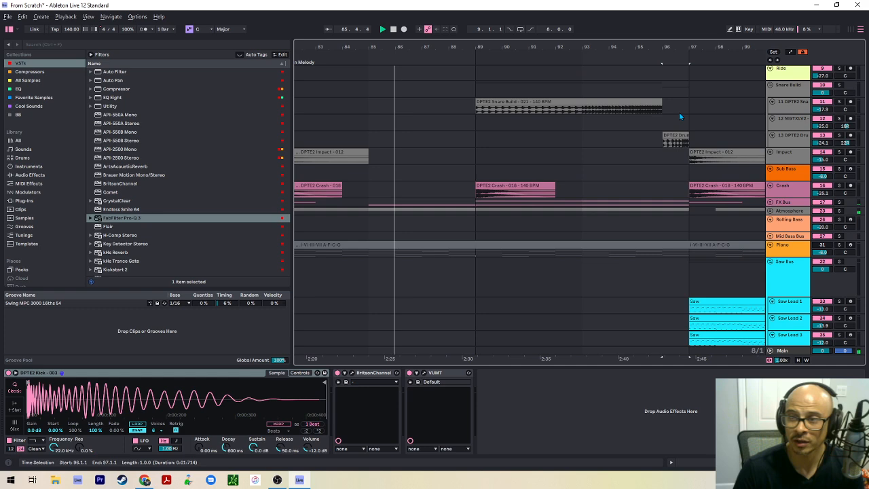
pyautogui.moveTo(458, 143); pyautogui.dragTo(631, 202)
pyautogui.scroll(-5, 553, 172)
pyautogui.scroll(-2, 432, 170)
pyautogui.click(463, 227)
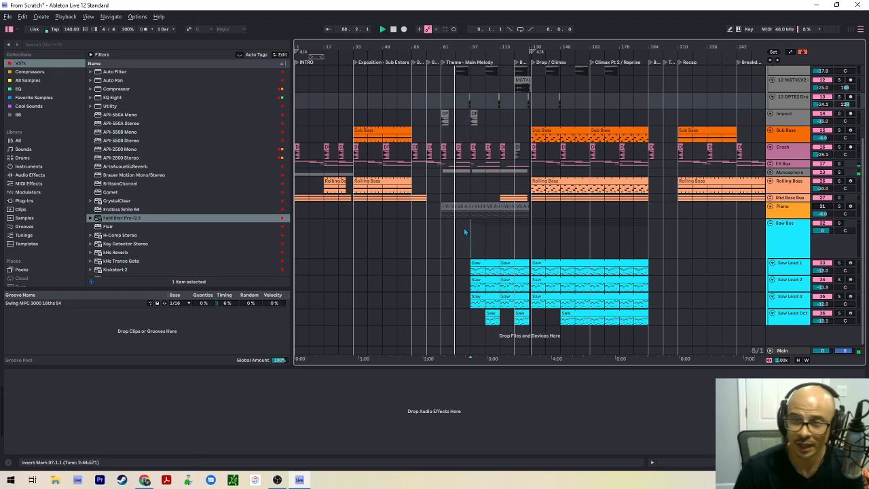
pyautogui.scroll(-2, 462, 226)
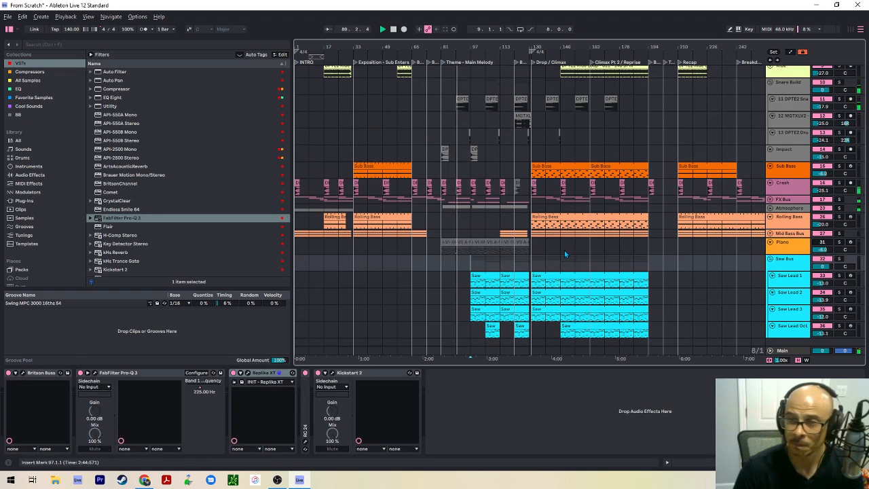
pyautogui.scroll(3, 467, 166)
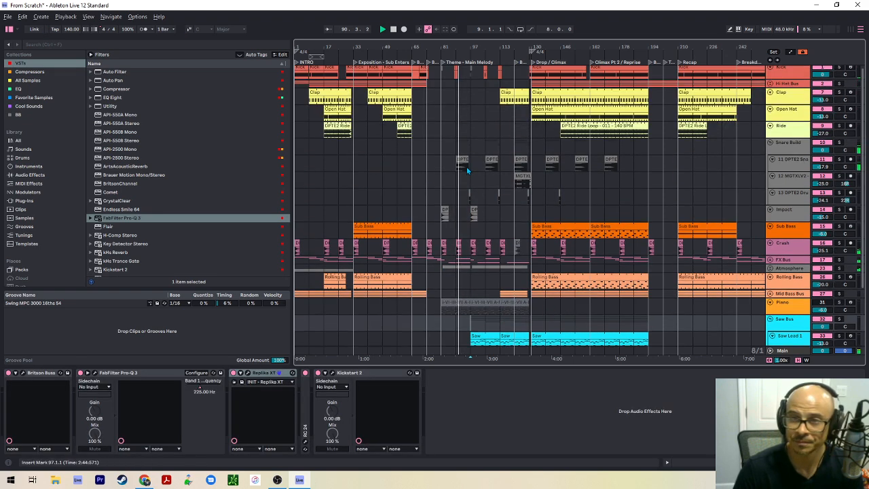
pyautogui.scroll(-4, 463, 164)
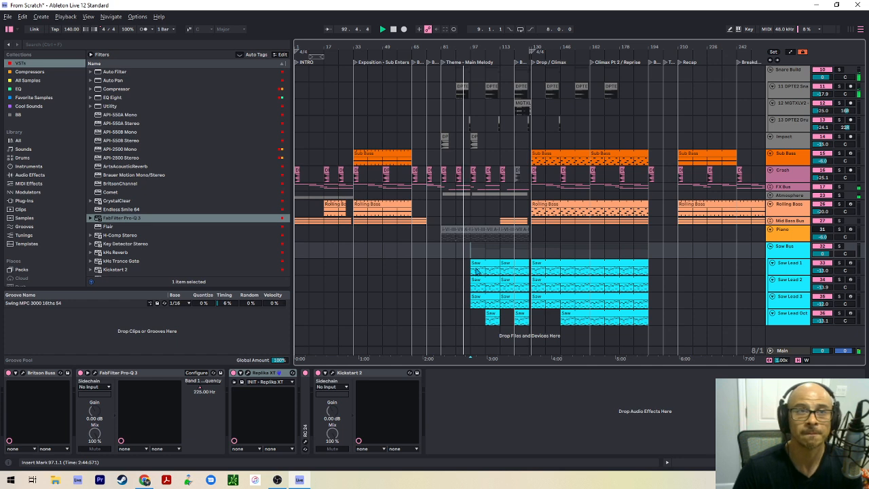
# Move the Theme - Main Melody locator to bar 97, at the start of the saw lead clips
pyautogui.click(449, 240)
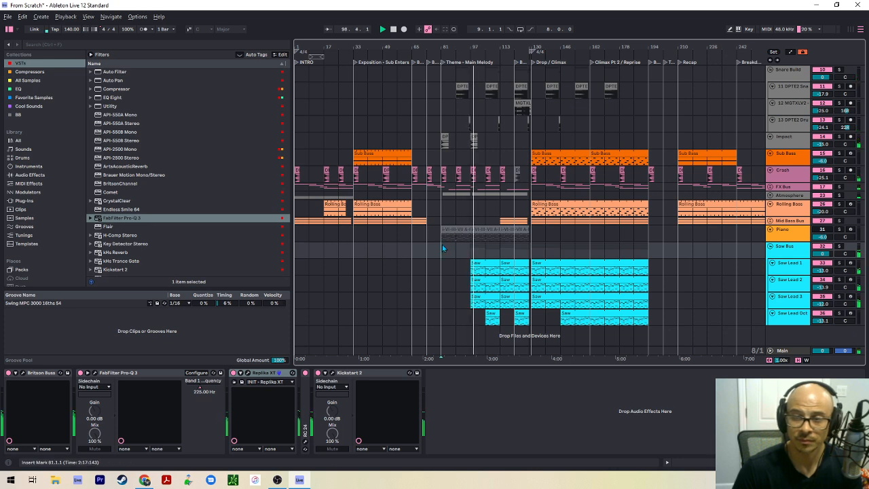
pyautogui.moveTo(441, 247); pyautogui.dragTo(470, 253)
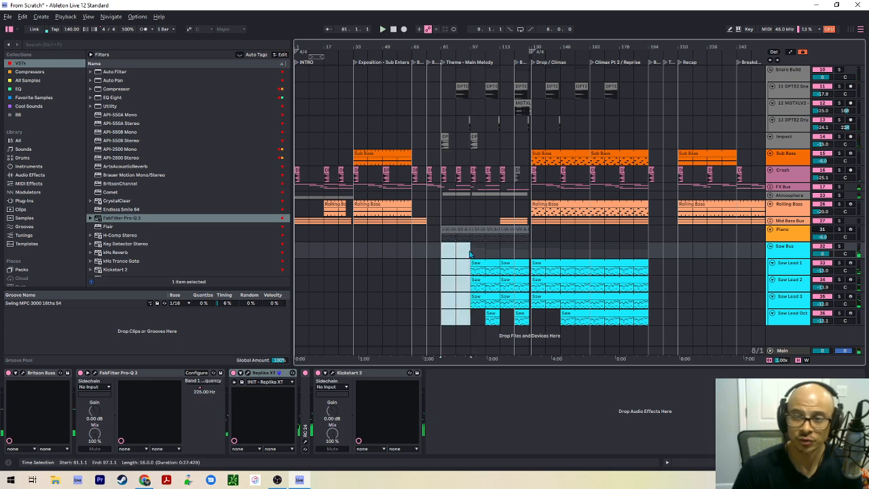
pyautogui.moveTo(448, 71); pyautogui.dragTo(475, 67)
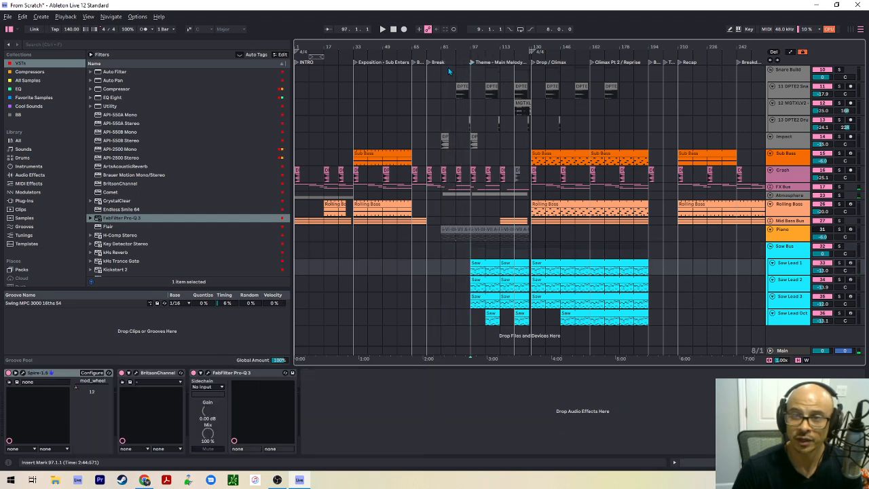
# Add a locator named Pad Break at bar 81
pyautogui.scroll(5, 446, 64)
pyautogui.rightClick(442, 64)
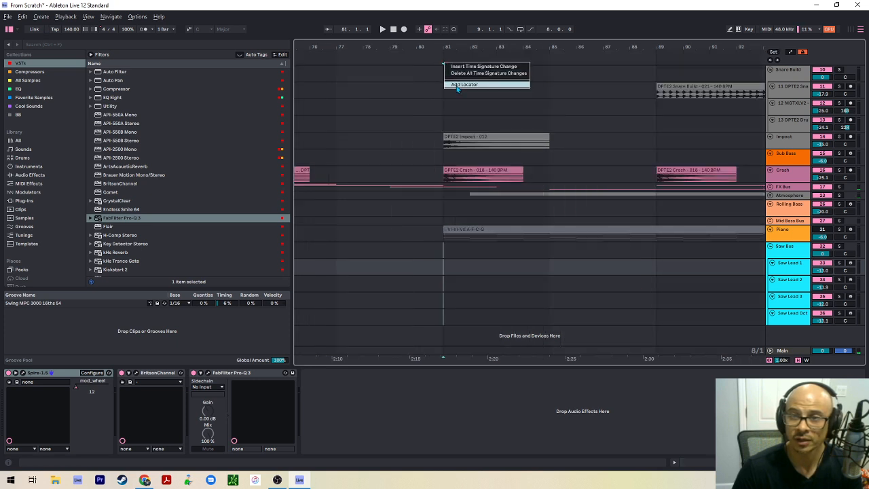
pyautogui.click(456, 85)
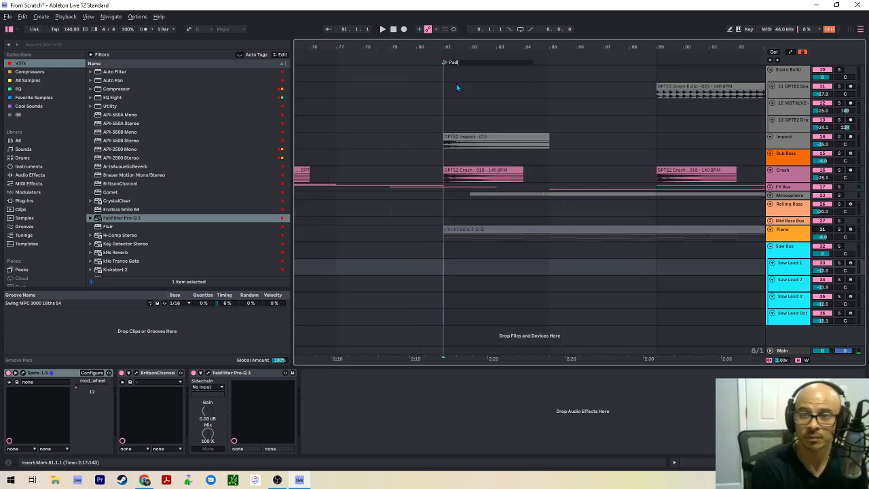
pyautogui.write('Pad Break')
pyautogui.press('Return')
pyautogui.scroll(-5, 456, 85)
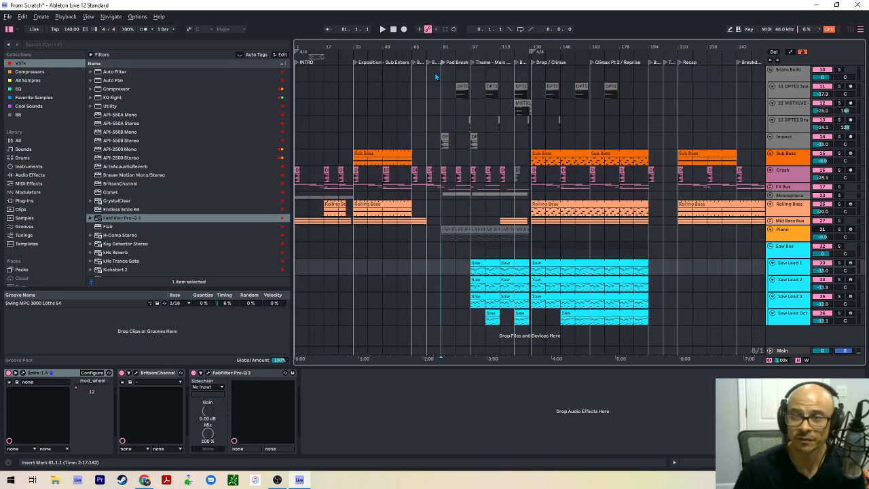
# Review the Break section from bars 73 to 81 and the transition into the saw leads at bar 97
pyautogui.scroll(5, 431, 76)
pyautogui.moveTo(433, 82); pyautogui.dragTo(618, 209)
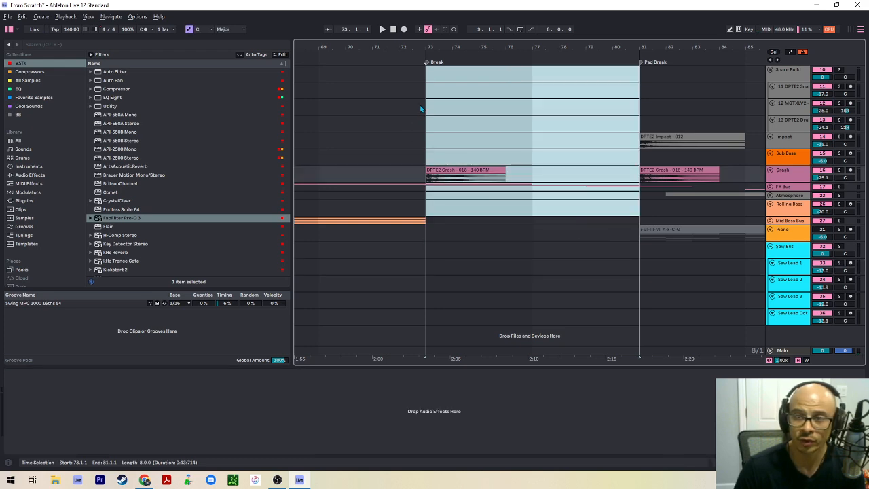
pyautogui.moveTo(421, 108); pyautogui.dragTo(623, 197)
pyautogui.scroll(-5, 509, 100)
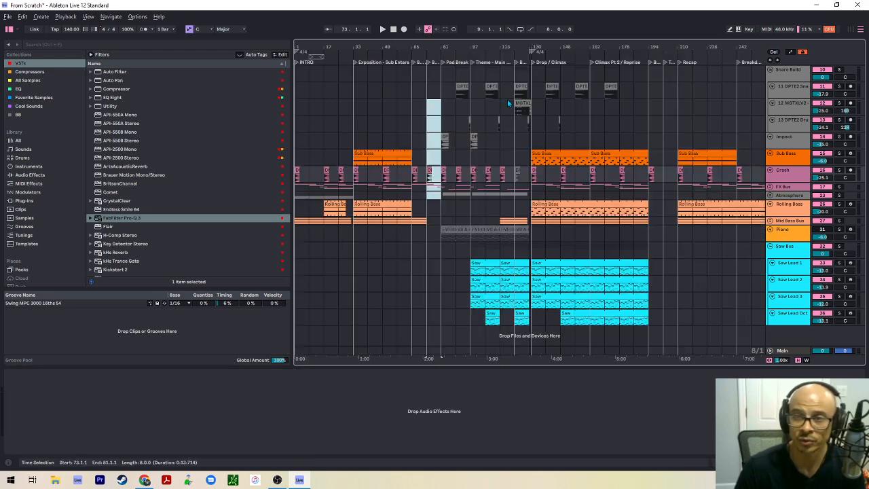
pyautogui.click(433, 85)
pyautogui.moveTo(463, 108); pyautogui.dragTo(471, 299)
pyautogui.click(478, 269)
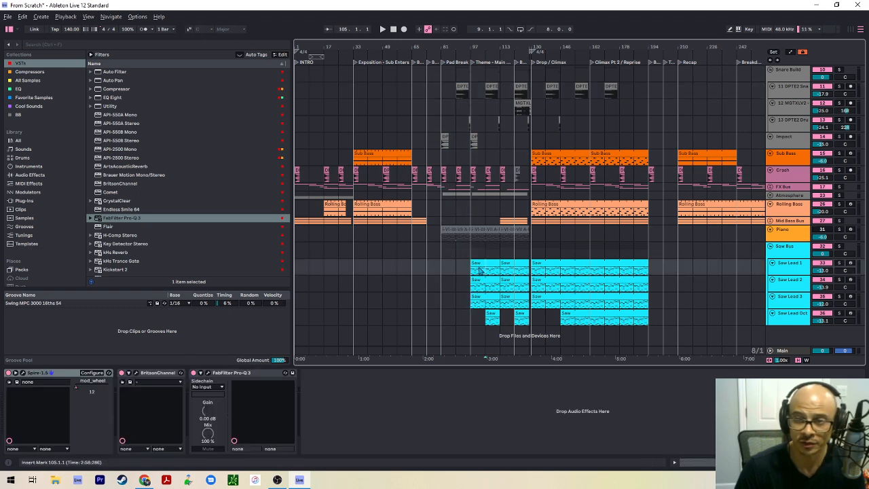
# Reactivate the piano clip spanning bars 81 to 97
pyautogui.click(462, 238)
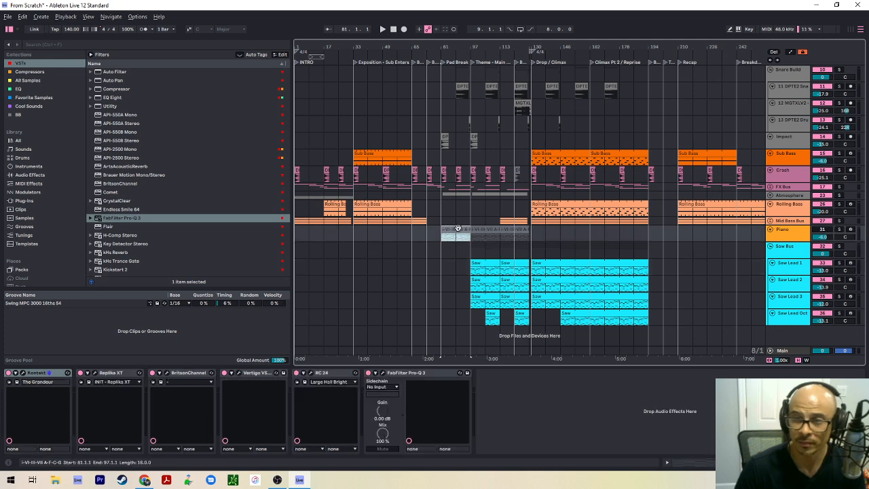
pyautogui.click(790, 235)
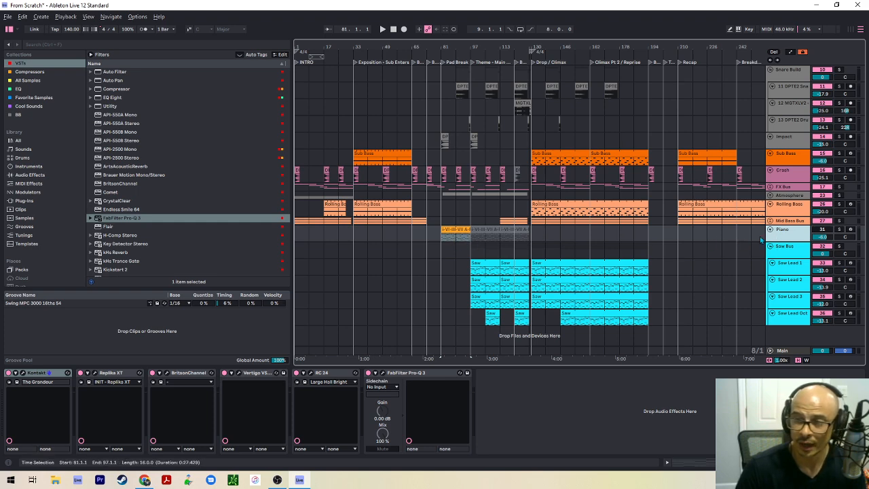
# Insert three MIDI tracks below the Piano track and move them beneath the Saw Bus group
pyautogui.hotkey('ctrl', 'shift', 't')
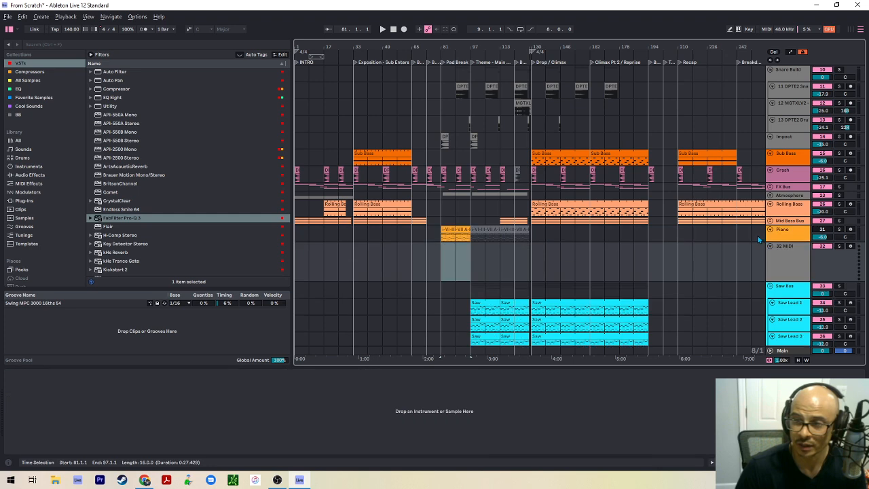
pyautogui.hotkey('ctrl', 'shift', 't')
pyautogui.hotkey('ctrl', 'shift', 't')
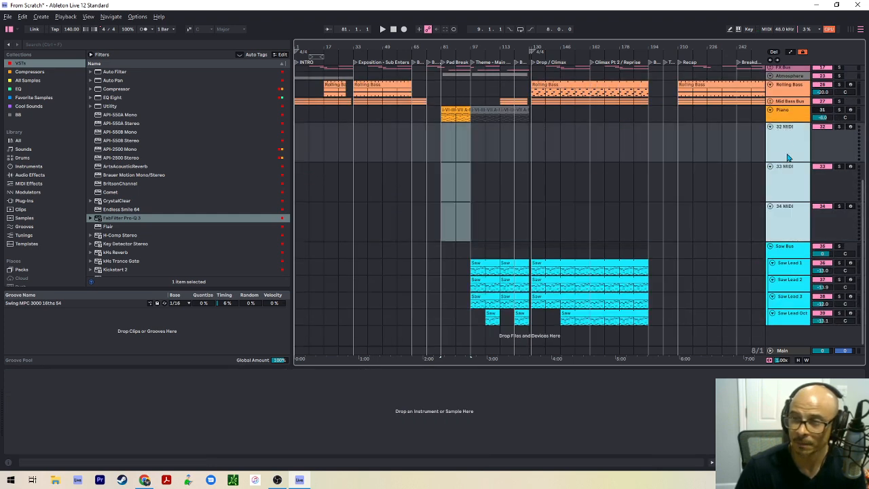
pyautogui.moveTo(786, 340); pyautogui.dragTo(811, 348)
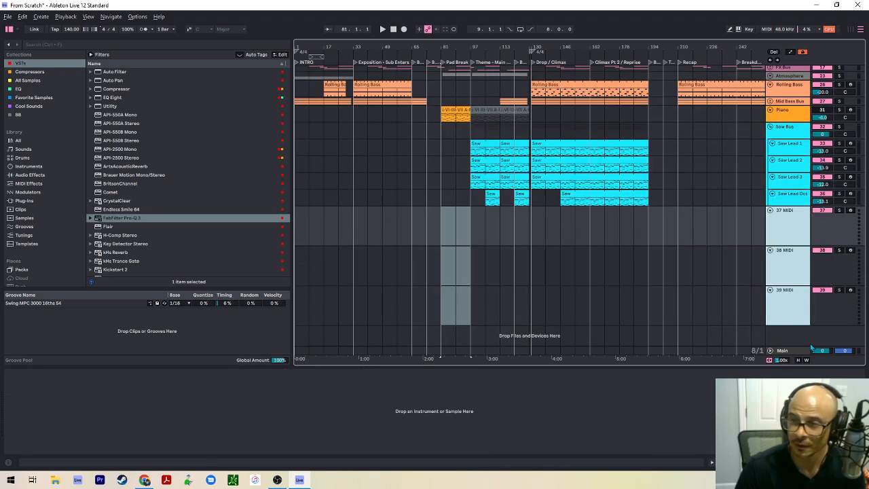
# Group the first two of the three new MIDI tracks
pyautogui.moveTo(785, 239); pyautogui.dragTo(785, 272)
pyautogui.rightClick(785, 272)
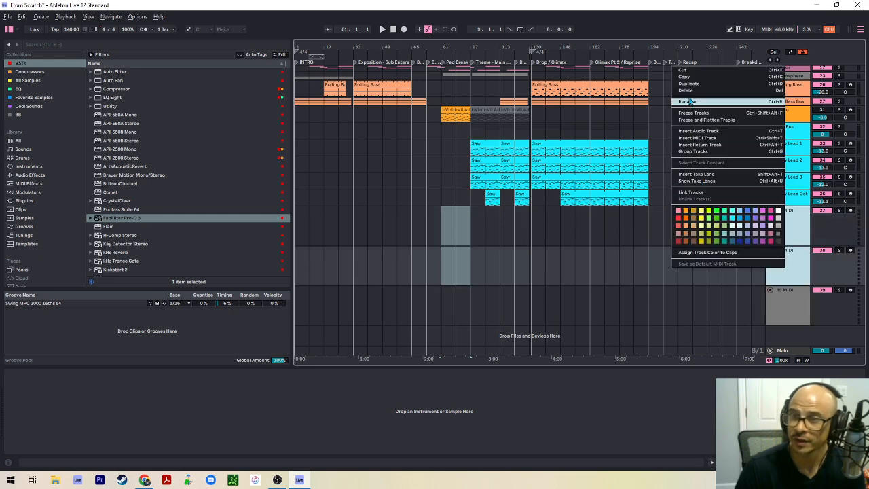
pyautogui.click(693, 150)
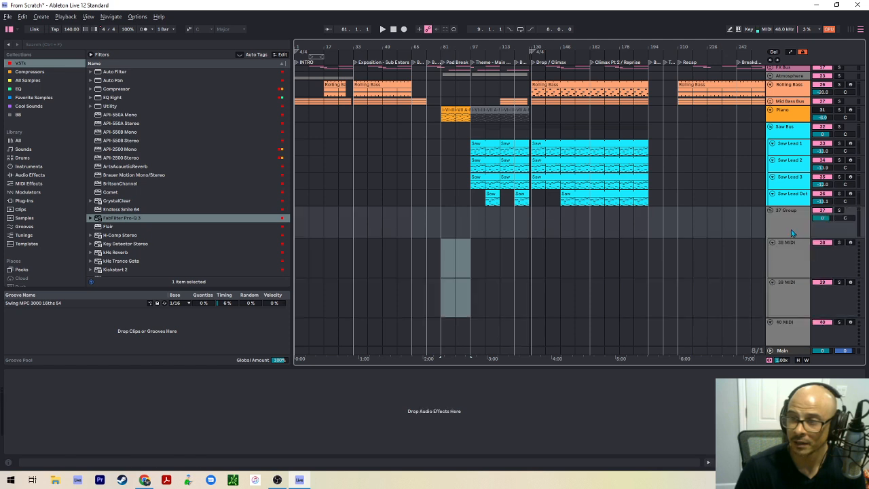
# Rename the new group track as Pad Bus
pyautogui.click(786, 228)
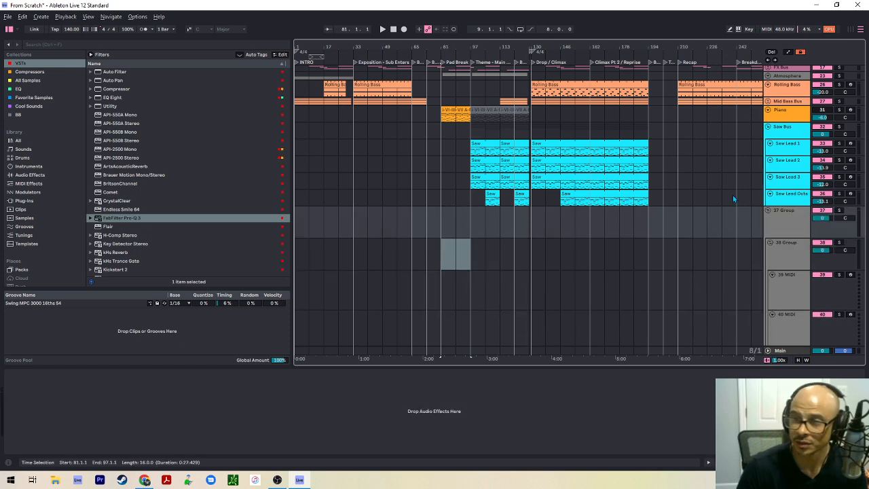
pyautogui.hotkey('ctrl', 'r')
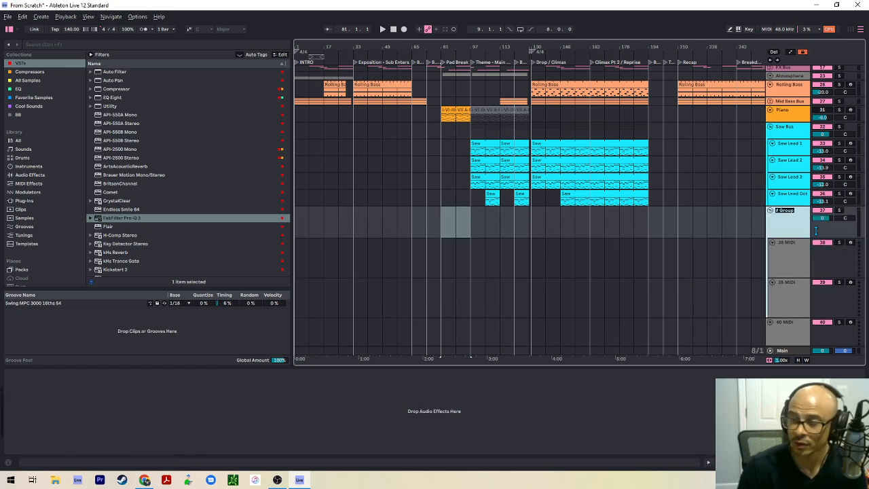
pyautogui.write('Pad')
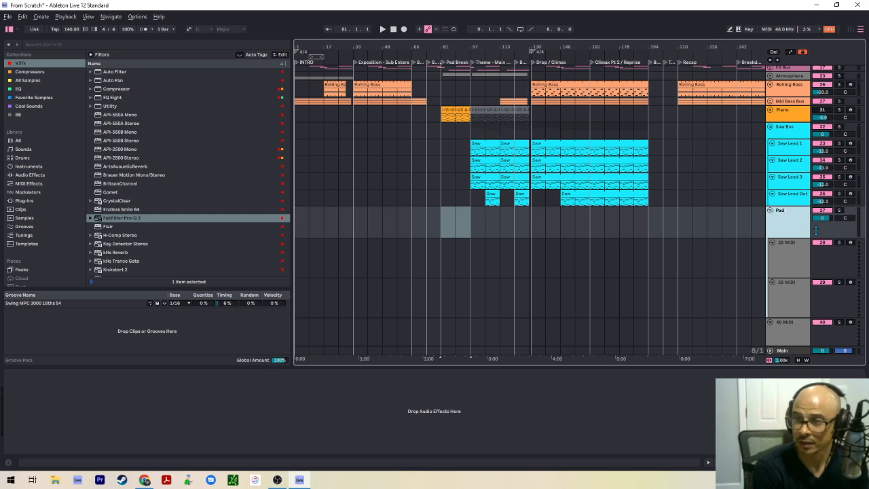
pyautogui.write(' Bus')
pyautogui.press('Tab')
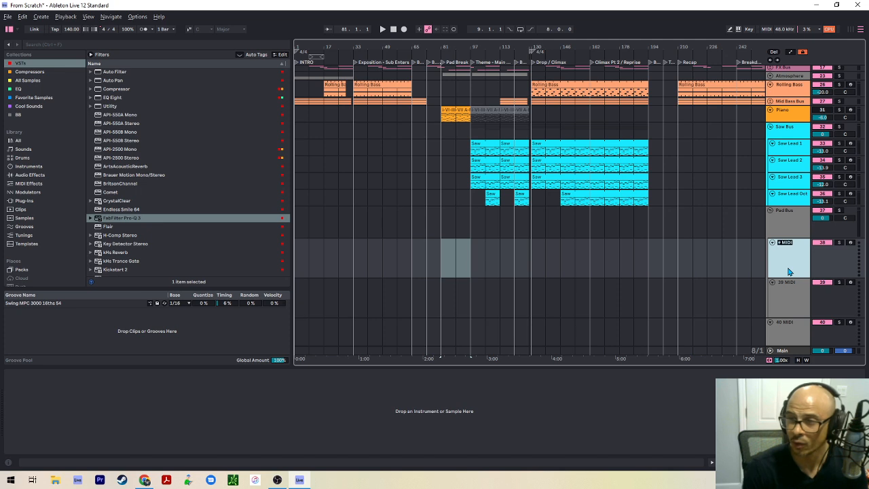
# Rename the three MIDI tracks under the Saw Bus group as Saw Pad, High Pad and Bass Pad
pyautogui.write('Saw Pad')
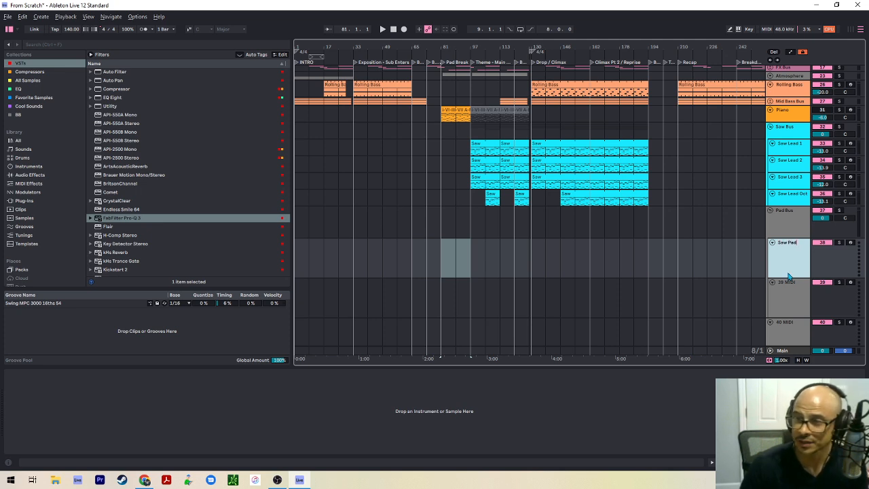
pyautogui.click(787, 304)
pyautogui.hotkey('ctrl', 't')
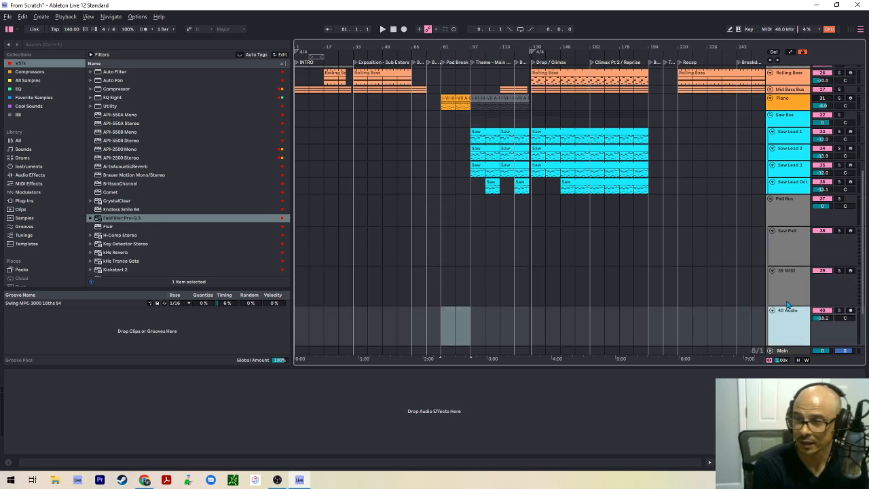
pyautogui.hotkey('ctrl', 'shift', 't')
pyautogui.press('Delete')
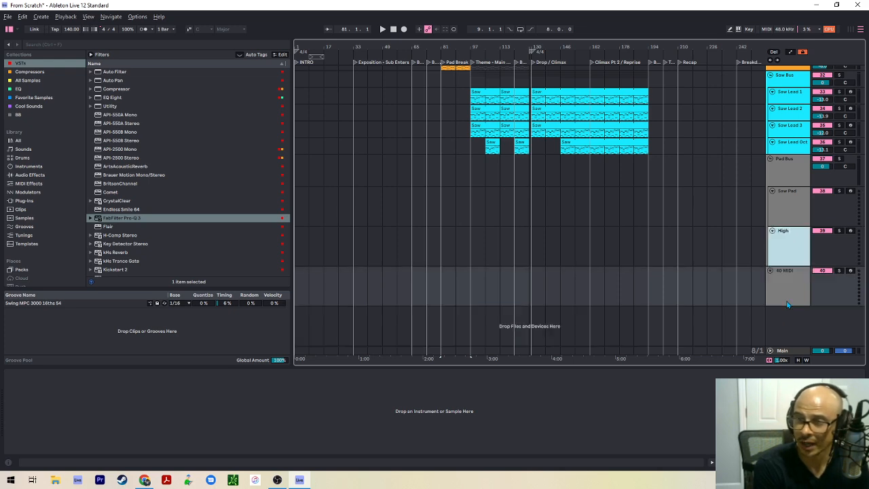
pyautogui.click(783, 297)
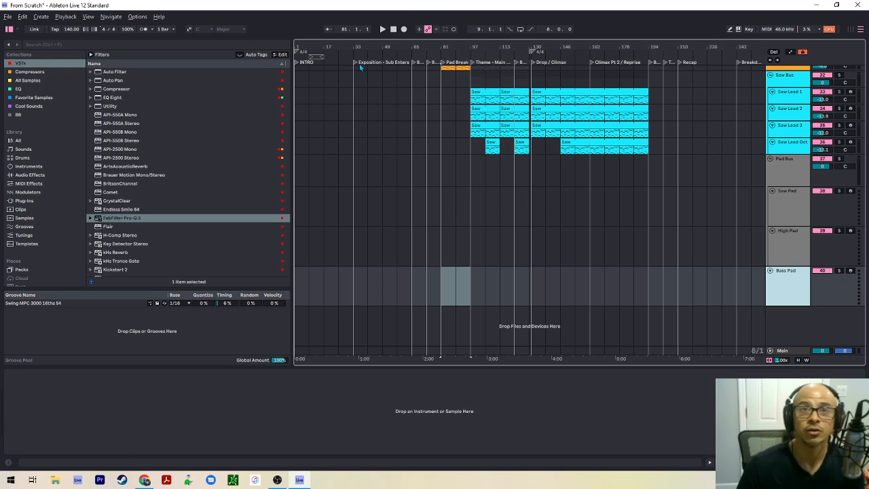
pyautogui.scroll(3, 440, 277)
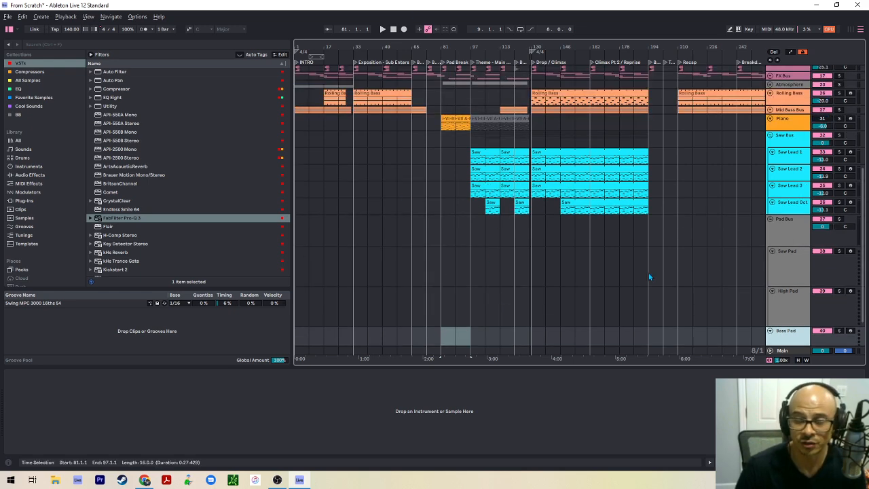
pyautogui.click(789, 236)
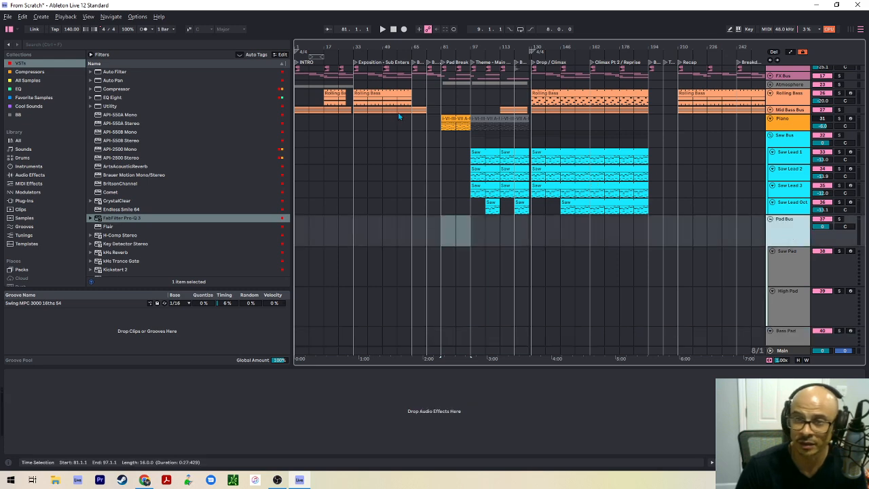
pyautogui.scroll(3, 399, 117)
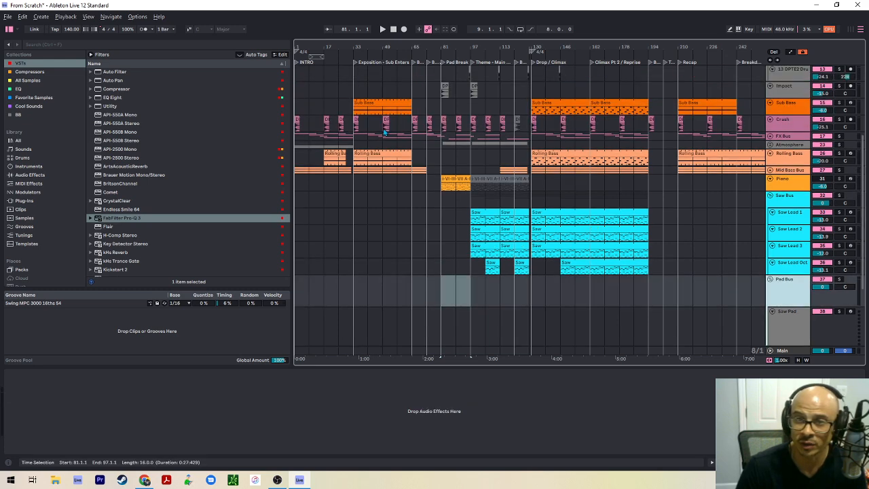
pyautogui.click(431, 110)
pyautogui.scroll(-2, 459, 249)
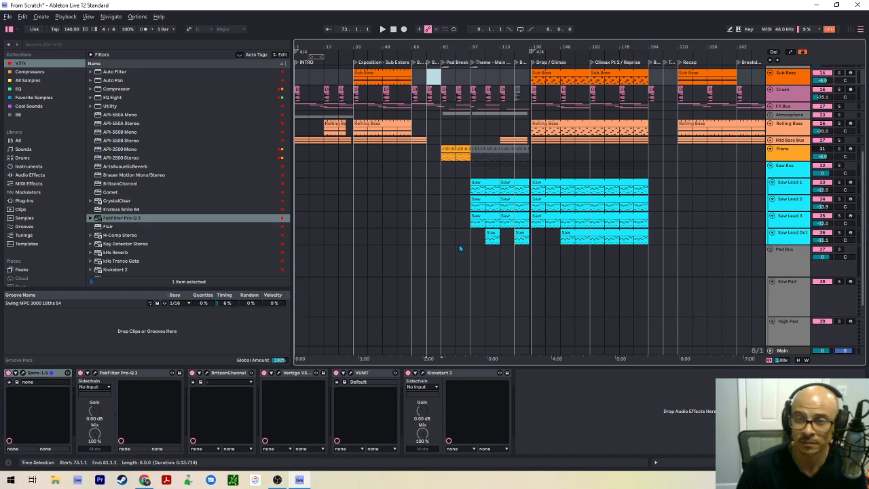
pyautogui.scroll(-2, 776, 292)
# Load the Spire-1.5 instrument onto the Saw Pad, High Pad and Bass Pad tracks
pyautogui.click(777, 272)
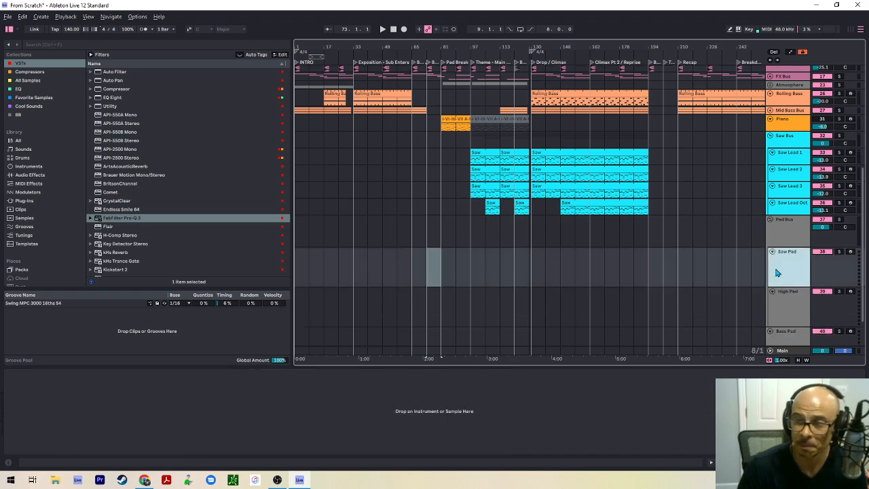
pyautogui.scroll(-10, 118, 261)
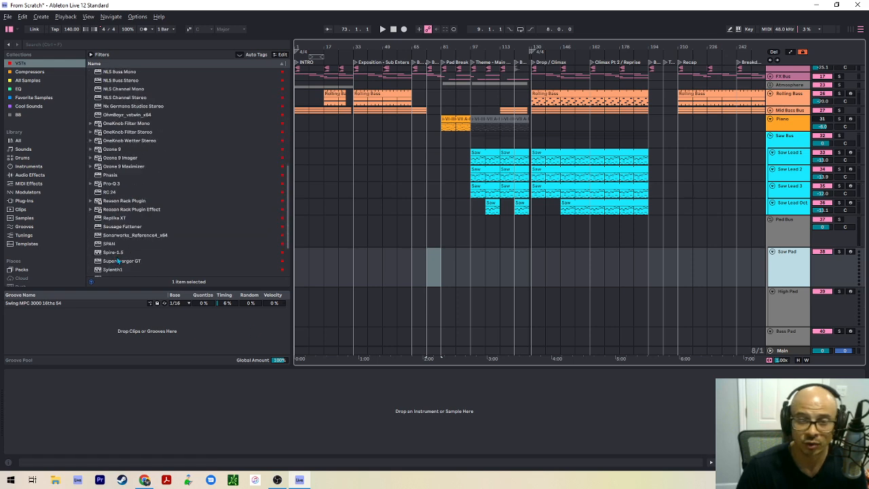
pyautogui.doubleClick(113, 252)
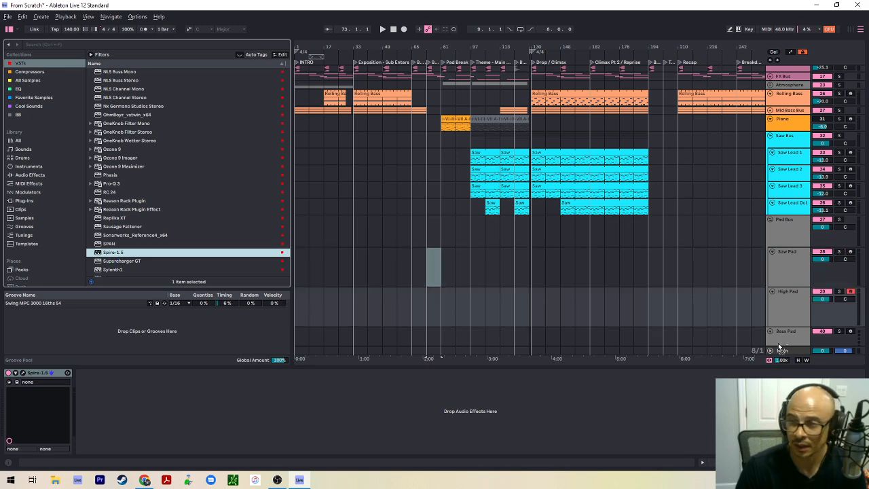
# Move the Piano chord clip from bar 81 to bar 73 on the Saw Pad track and solo that track
pyautogui.scroll(-2, 778, 332)
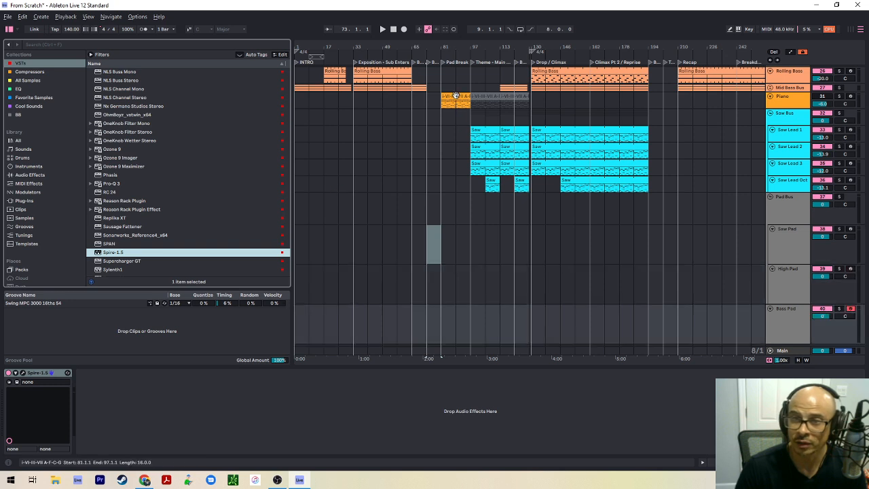
pyautogui.moveTo(455, 95); pyautogui.dragTo(440, 239)
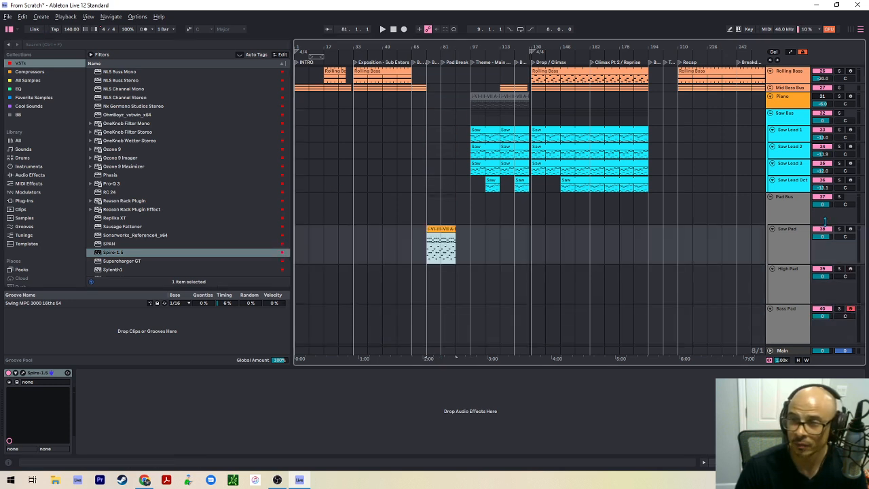
pyautogui.click(838, 230)
# Set the volume of the Saw Pad, High Pad and Bass Pad tracks together to -22.3 dB
pyautogui.click(805, 241)
pyautogui.keyDown('shift'); pyautogui.click(795, 321); pyautogui.keyUp('shift')
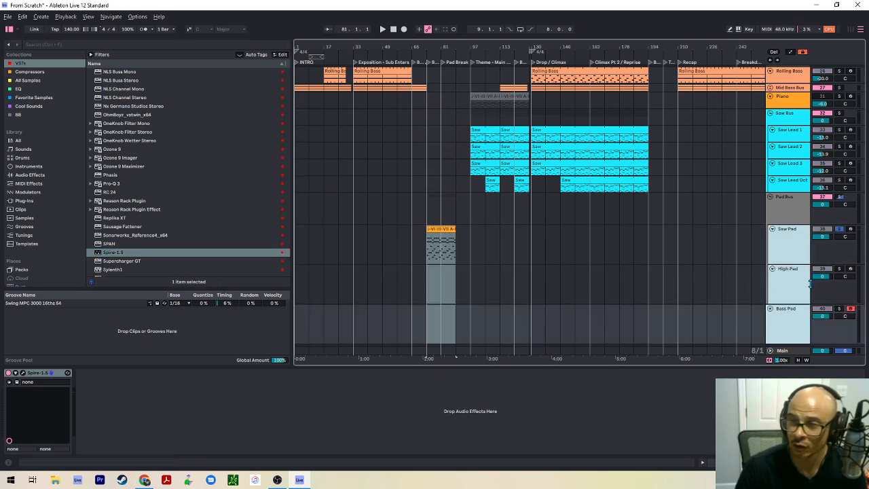
pyautogui.moveTo(820, 243); pyautogui.dragTo(821, 256)
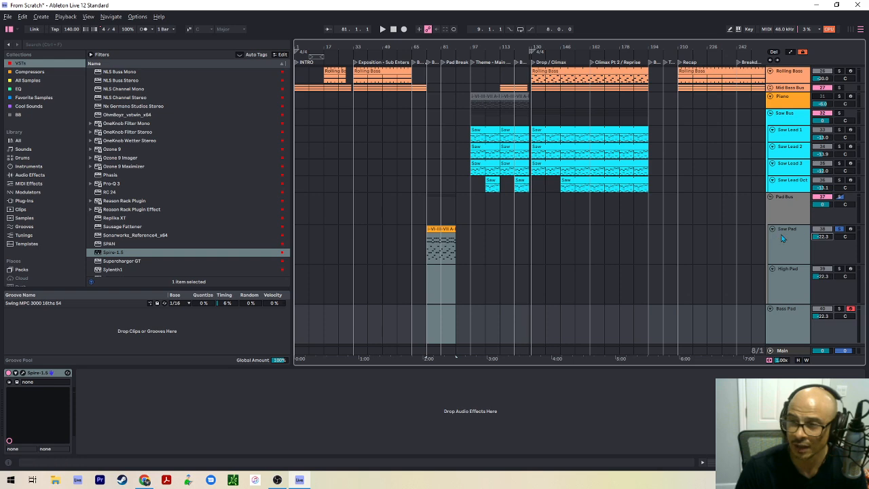
# Open the Saw Pad clip's notes, raise the top note of bar 2 to F3 and audition the chords
pyautogui.click(440, 229)
pyautogui.doubleClick(440, 229)
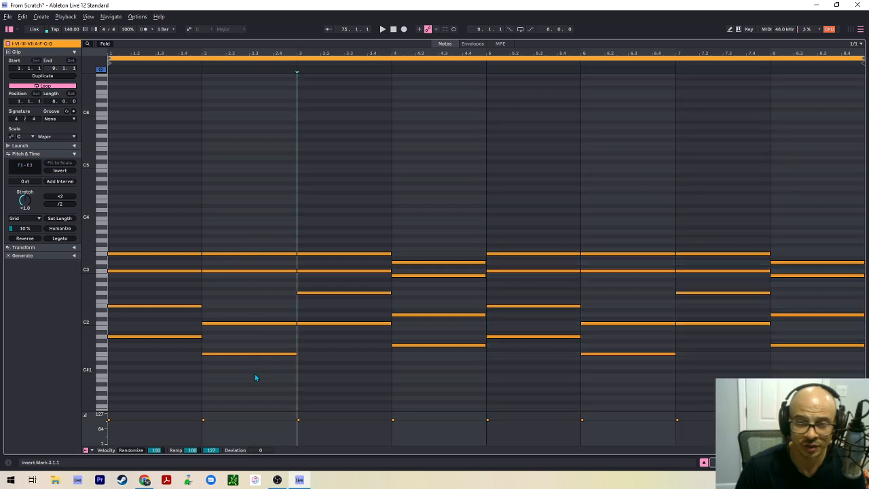
pyautogui.moveTo(255, 373); pyautogui.dragTo(245, 266)
pyautogui.click(237, 253)
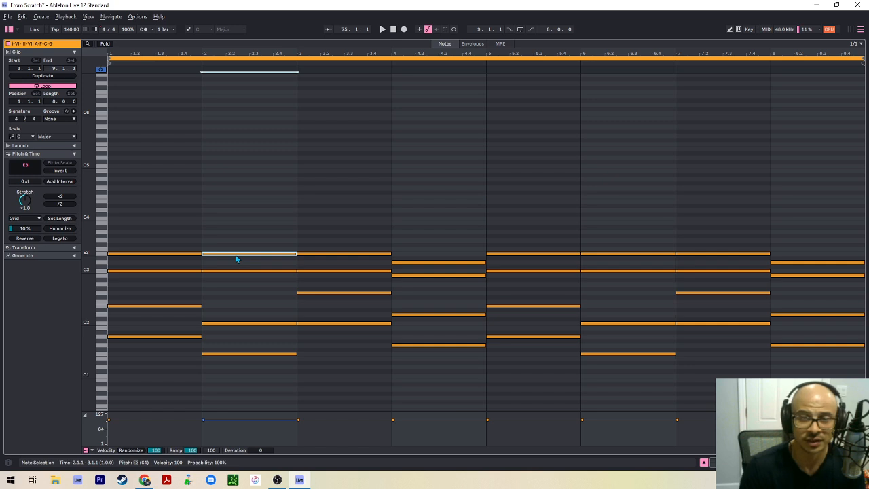
pyautogui.press('Up')
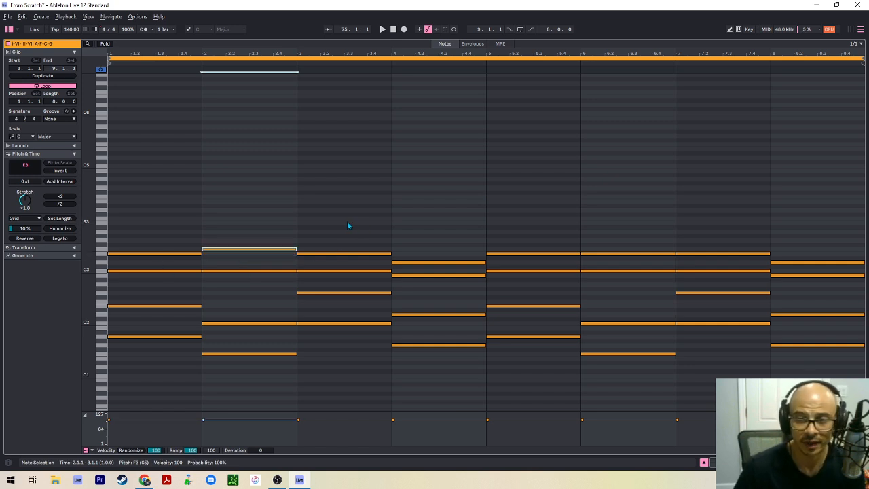
pyautogui.press('space')
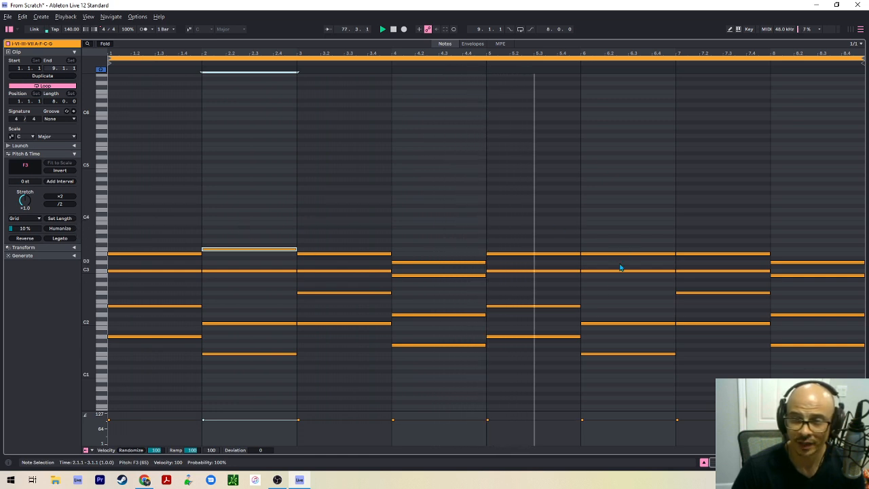
pyautogui.press('space')
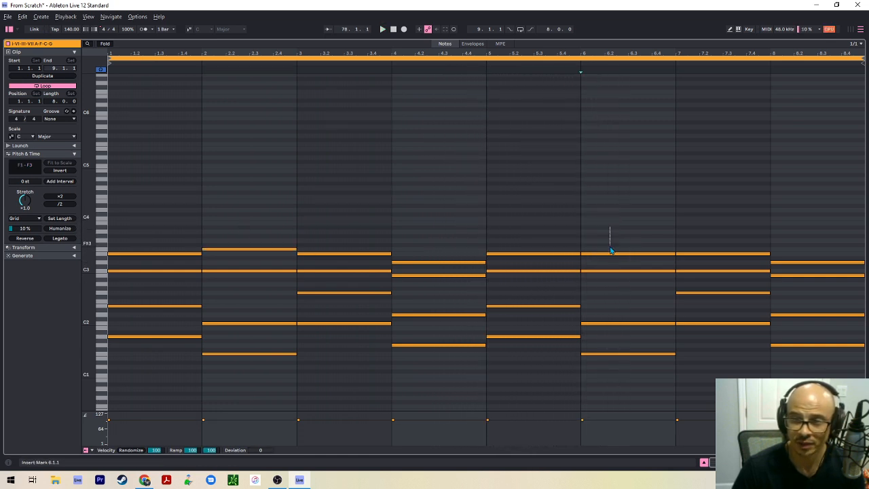
# Move the C3 note in bar 7 up to G3 and play back from that bar
pyautogui.click(611, 254)
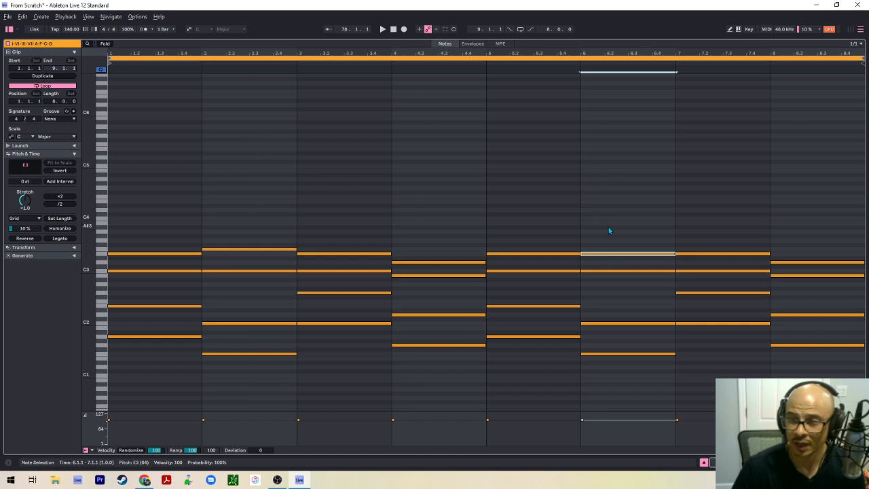
pyautogui.moveTo(715, 215); pyautogui.dragTo(717, 270)
pyautogui.click(707, 271)
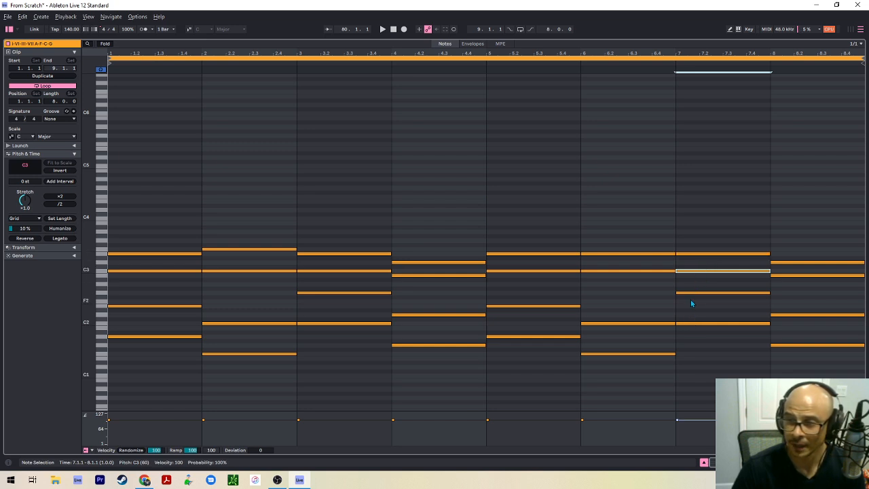
pyautogui.moveTo(692, 274); pyautogui.dragTo(693, 243)
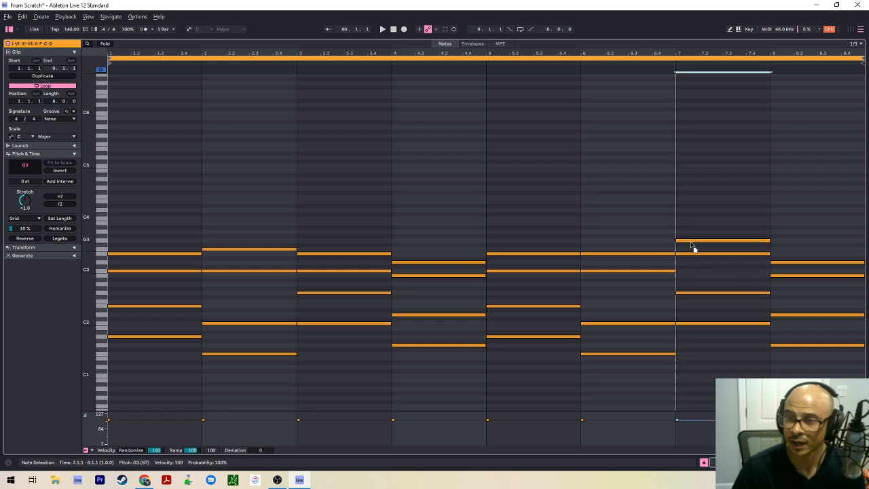
pyautogui.click(657, 61)
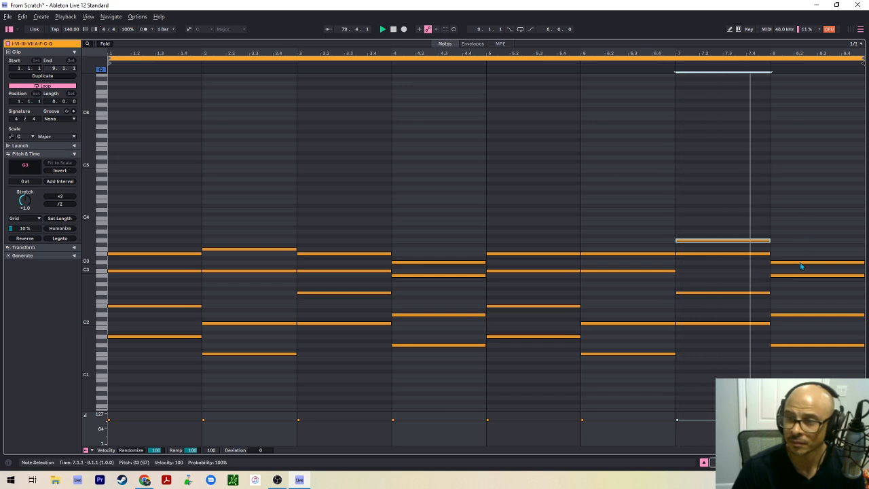
pyautogui.press('space')
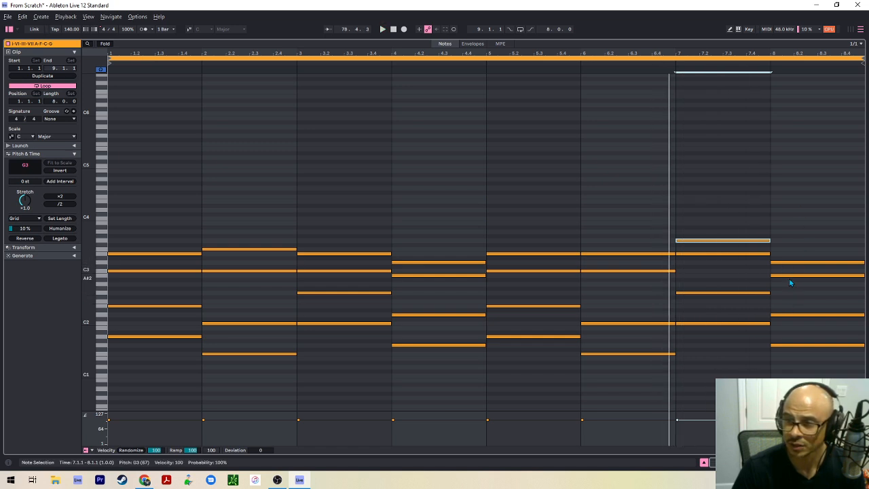
# Try raising the upper two notes of bar 8 to G3 and D3 while playing back from bar 7
pyautogui.moveTo(790, 264); pyautogui.dragTo(788, 242)
pyautogui.moveTo(782, 278); pyautogui.dragTo(781, 259)
pyautogui.click(657, 63)
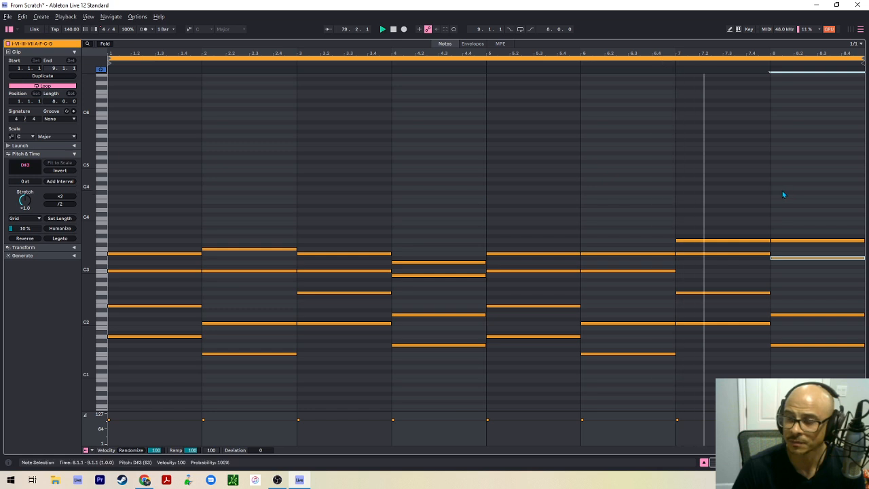
pyautogui.press('Down')
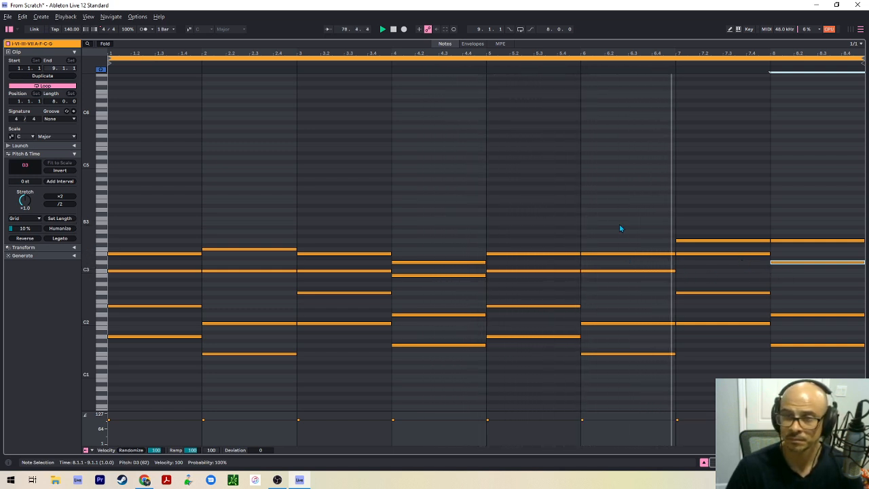
# Raise the top note of bar 6 to F3 and play the chords from bar 5
pyautogui.click(614, 254)
pyautogui.press('Up')
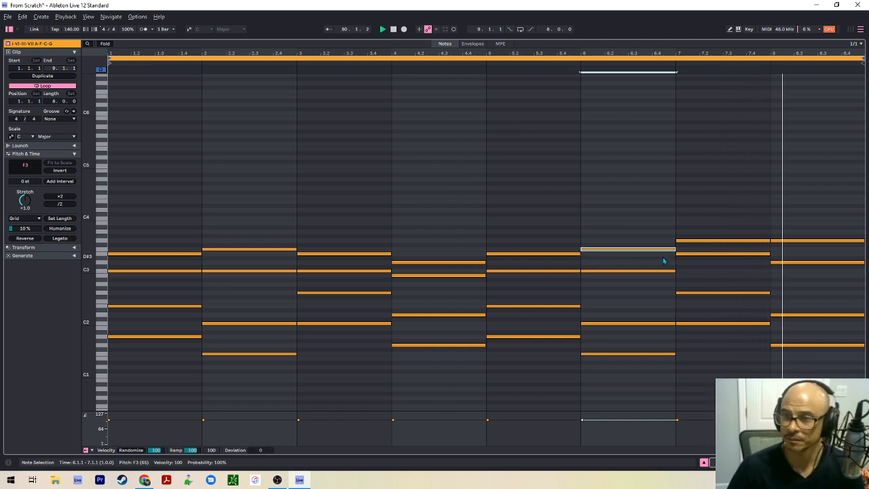
pyautogui.click(479, 64)
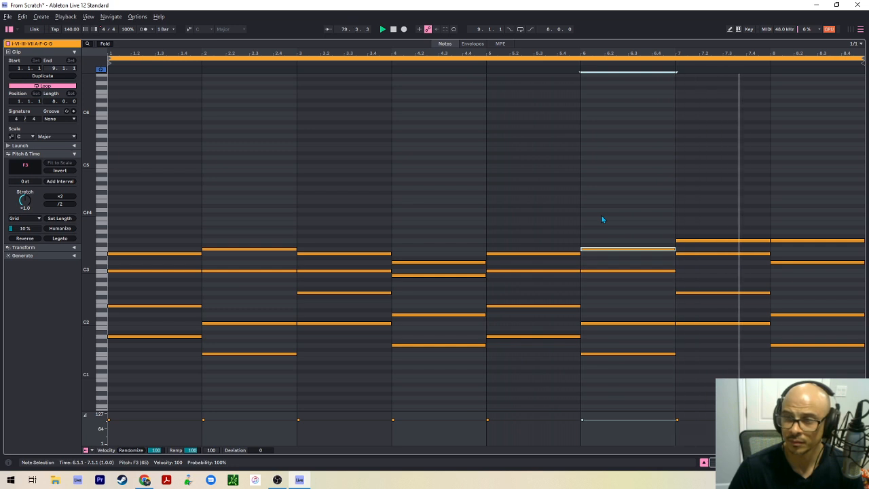
# Lower the upper two notes of bar 8 to B2 and D3
pyautogui.click(793, 262)
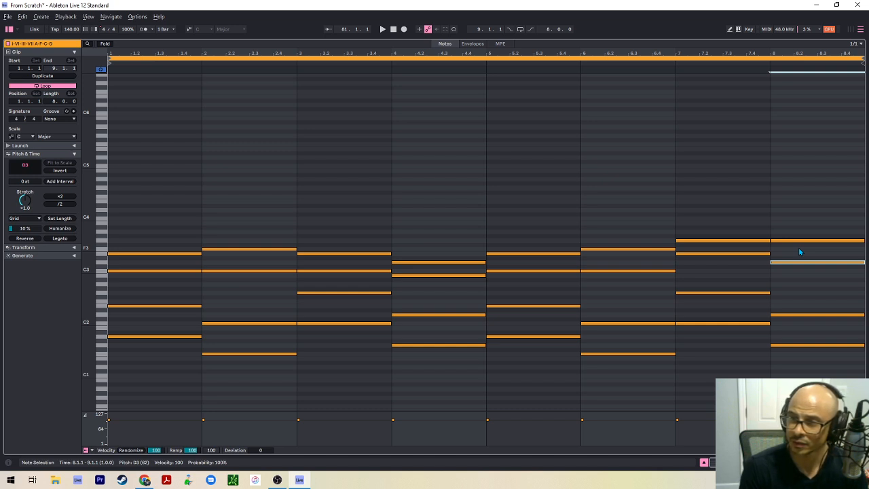
pyautogui.press('Down')
pyautogui.press('Down')
pyautogui.press('Down')
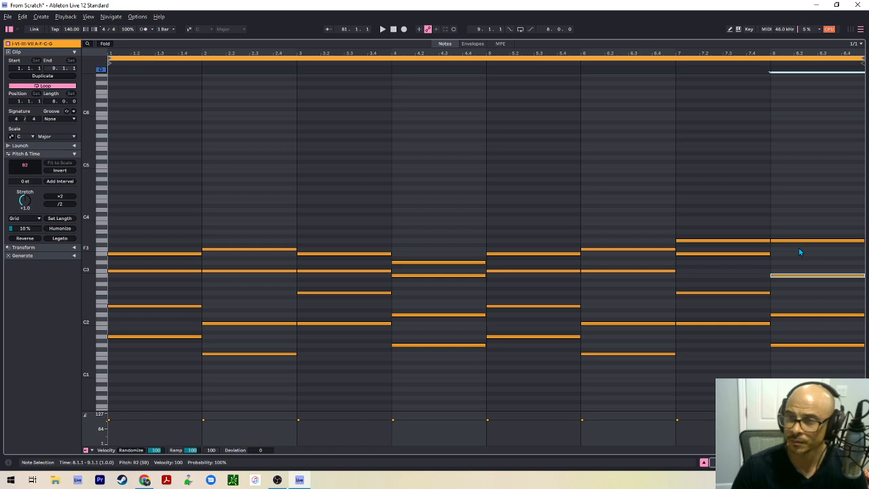
pyautogui.click(796, 237)
pyautogui.click(795, 241)
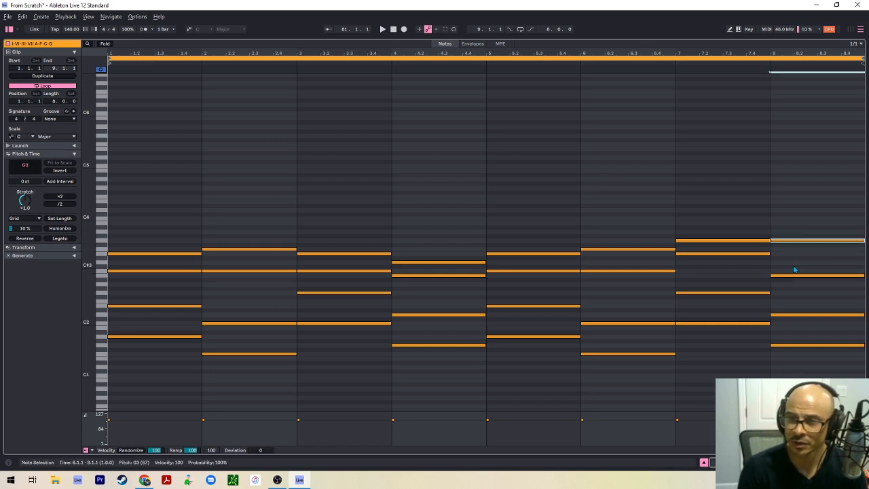
pyautogui.press('Down')
pyautogui.press('Down')
pyautogui.press('Down')
pyautogui.press('Down')
pyautogui.press('Down')
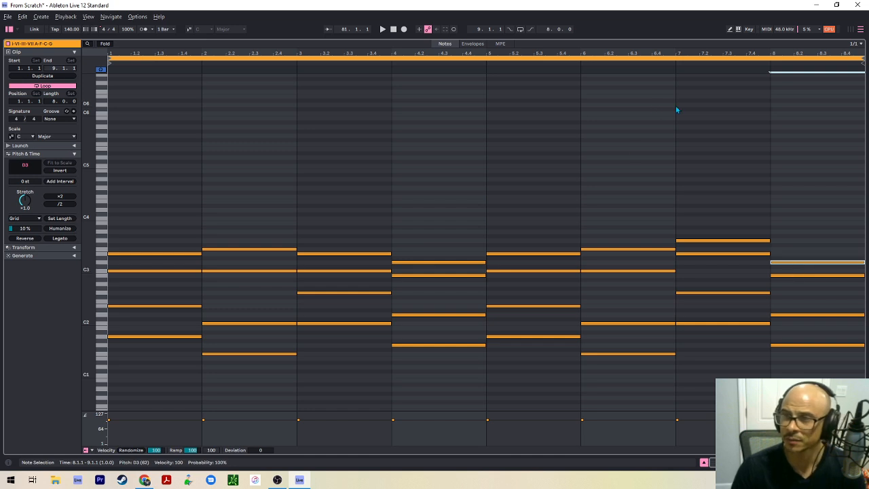
# Audition the edited chord progression from bar 7 and return to the Saw Pad clip in the arrangement
pyautogui.click(675, 63)
pyautogui.hotkey('ctrl', 'a')
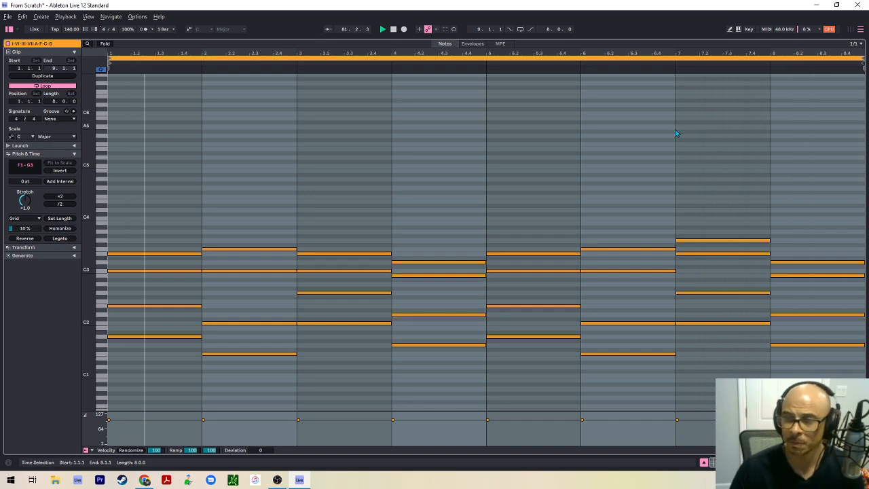
pyautogui.hotkey('shift', 'Tab')
pyautogui.scroll(-2, 479, 305)
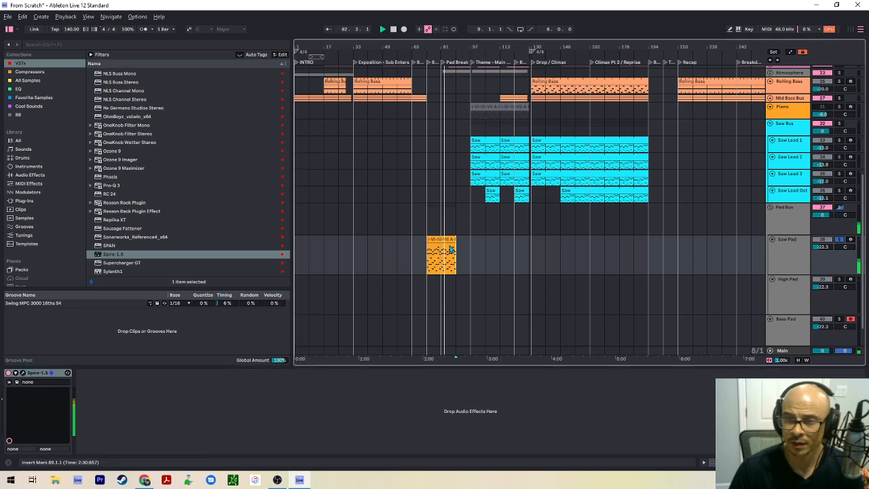
# Load the PAD - SAWEY preset from the ALLEN-WATTS-SPIRE-BANK into the Saw Pad track's Spire
pyautogui.click(447, 240)
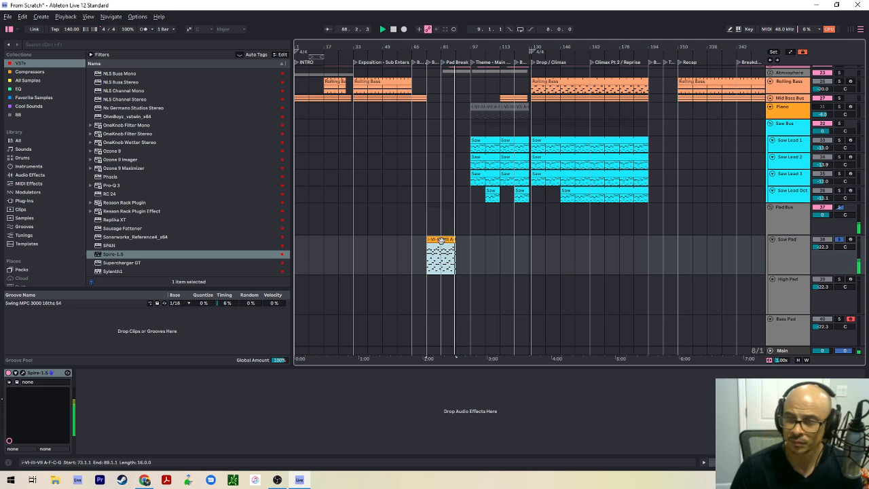
pyautogui.click(23, 374)
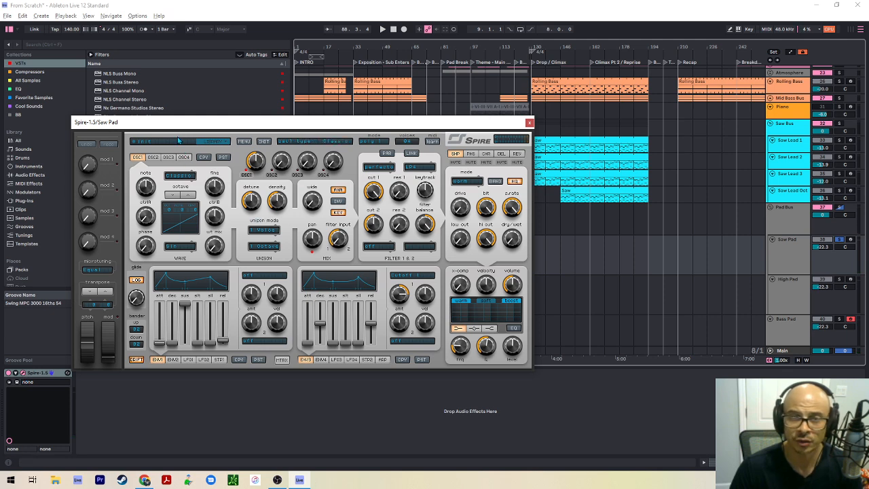
pyautogui.click(171, 145)
pyautogui.scroll(-2, 167, 288)
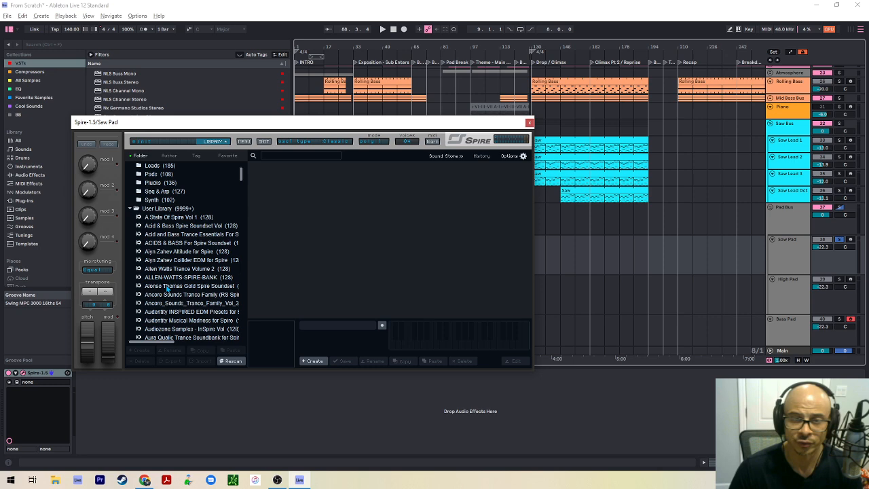
pyautogui.click(158, 253)
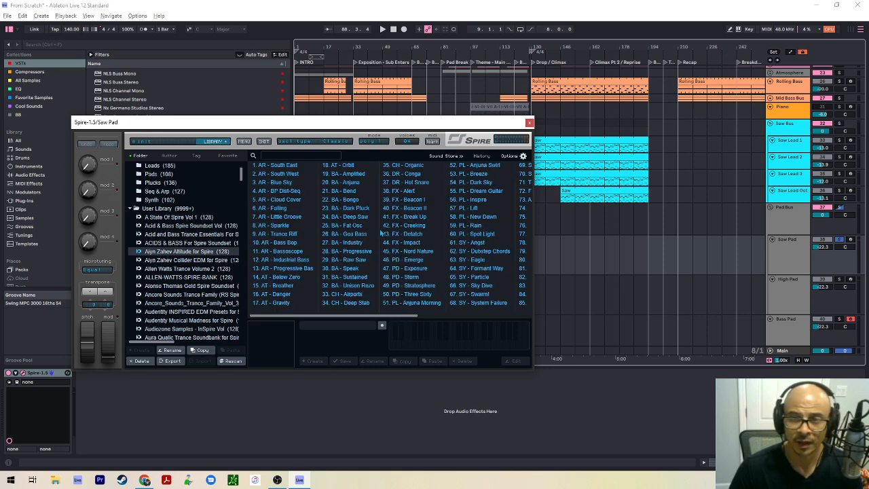
pyautogui.hscroll(4, 342, 270)
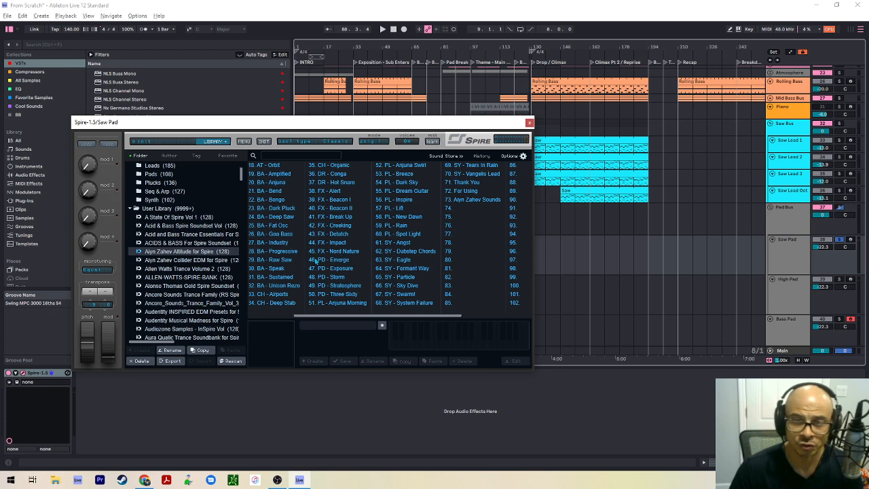
pyautogui.click(184, 261)
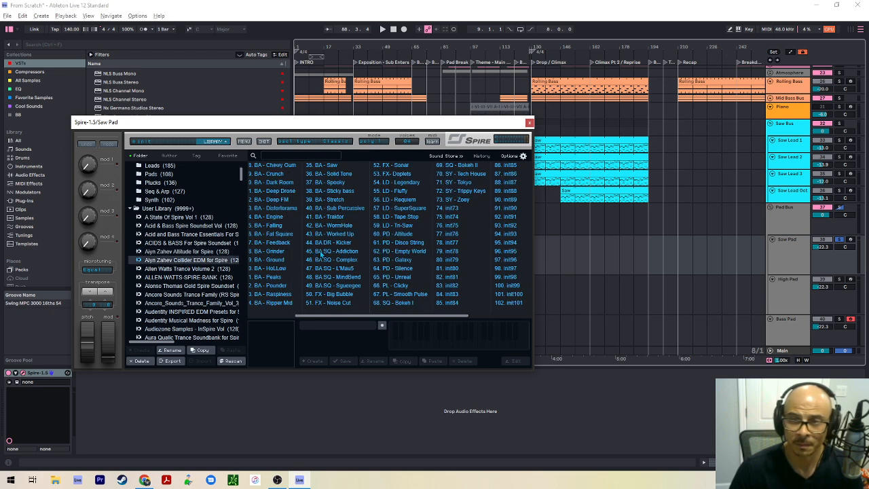
pyautogui.click(178, 268)
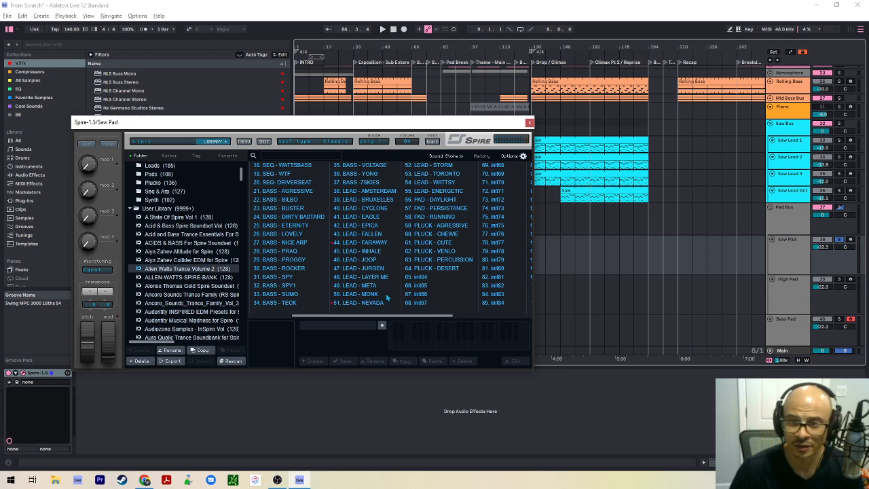
pyautogui.click(176, 278)
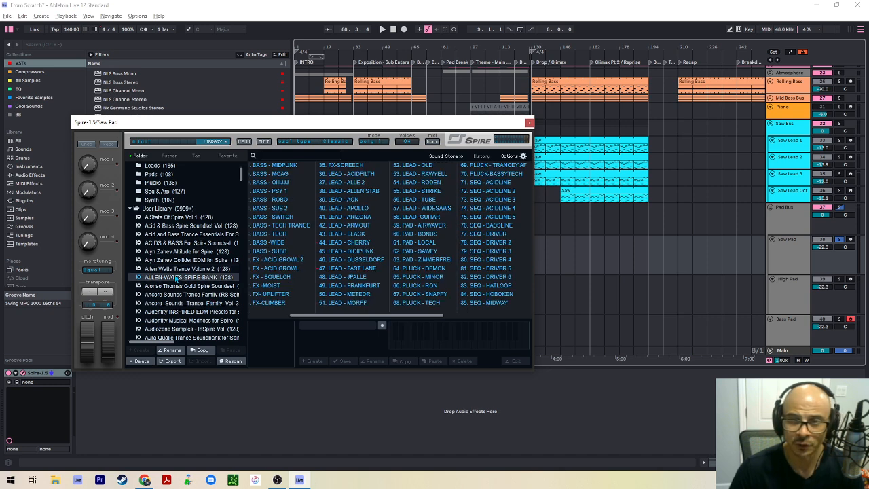
pyautogui.click(415, 251)
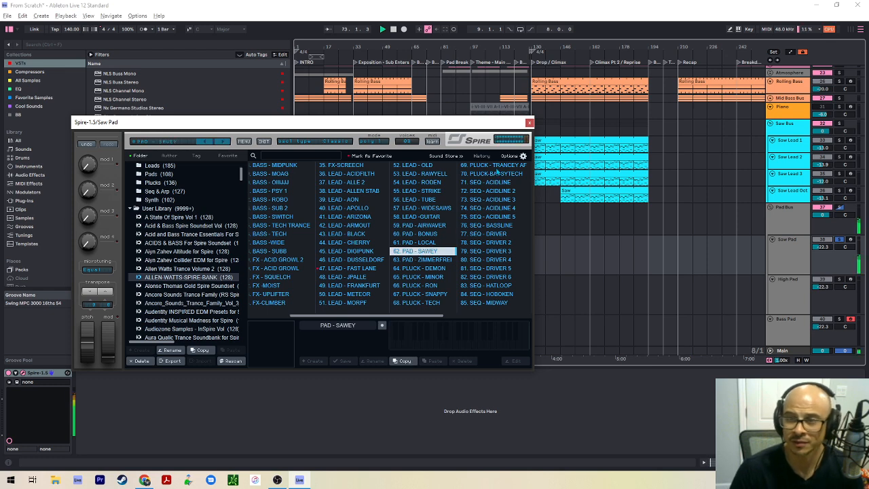
# Audition the PAD - SAWEY sound with the Saw Pad chord clip and bring up Spire's synth controls
pyautogui.moveTo(492, 129); pyautogui.dragTo(209, 141)
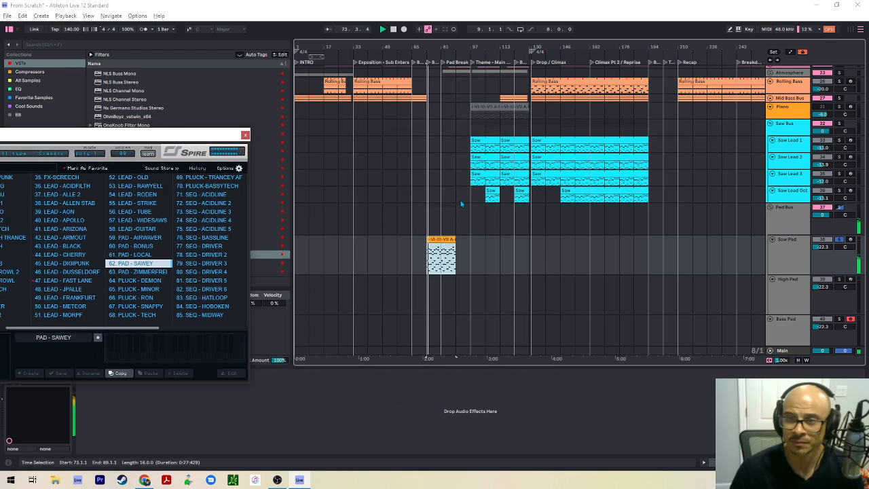
pyautogui.doubleClick(442, 242)
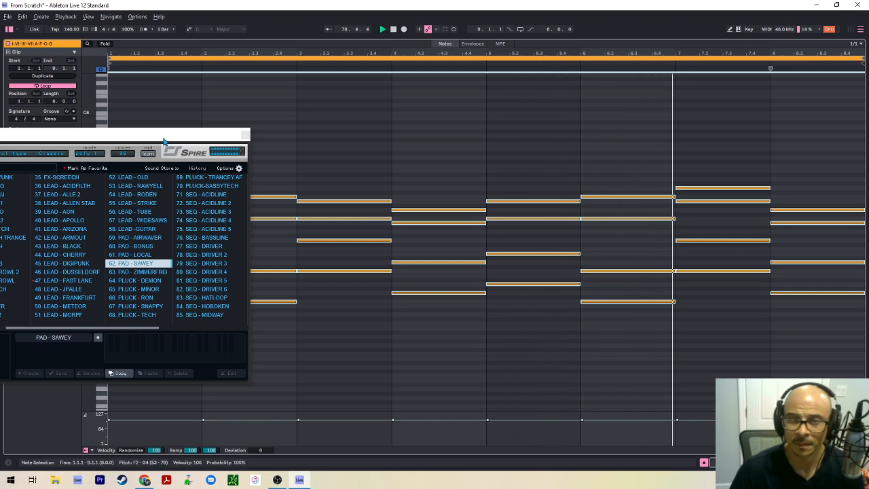
pyautogui.moveTo(164, 140); pyautogui.dragTo(587, 78)
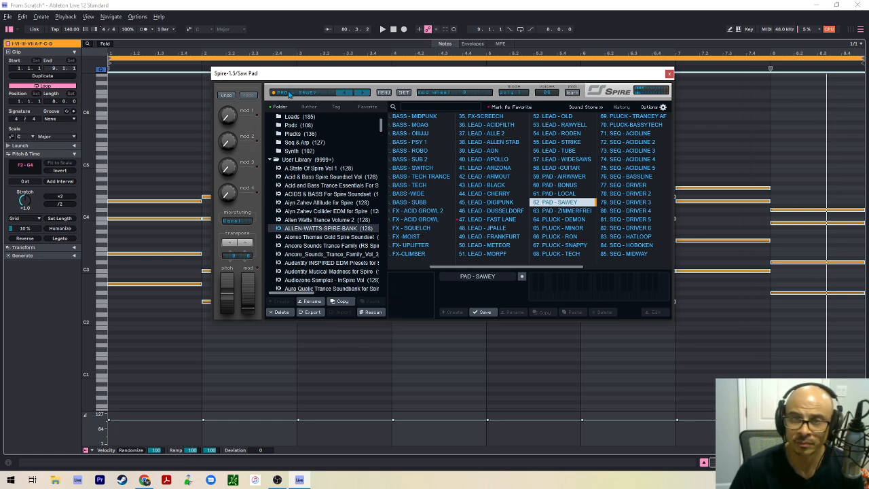
pyautogui.click(288, 93)
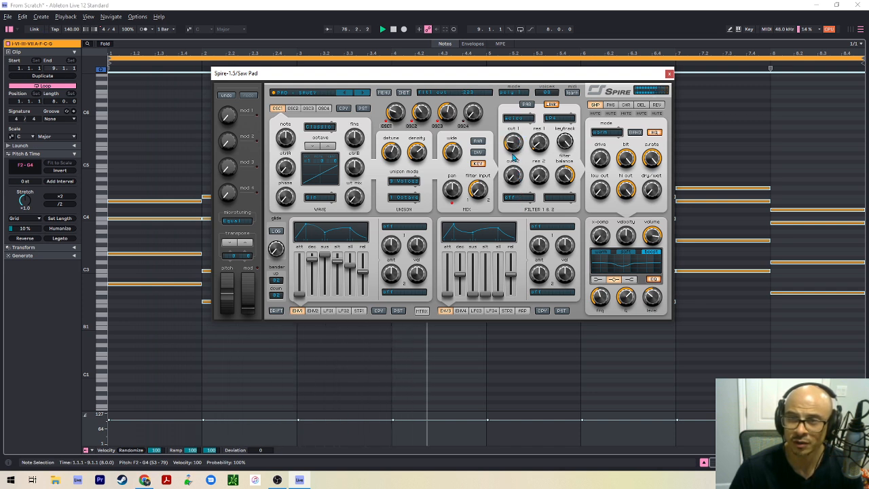
# Return to the arrangement and show the Saw Pad track's flt1 cut automation lane
pyautogui.hotkey('shift', 'Tab')
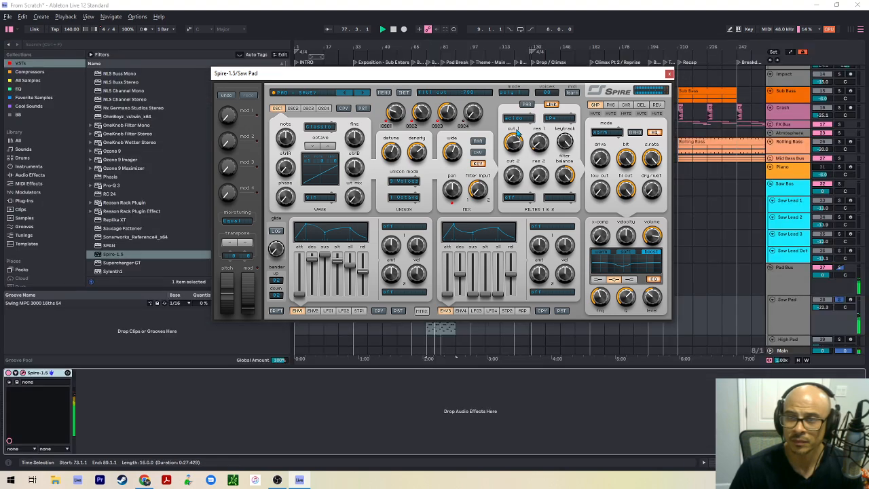
pyautogui.press('a')
pyautogui.moveTo(514, 76); pyautogui.dragTo(0, 66)
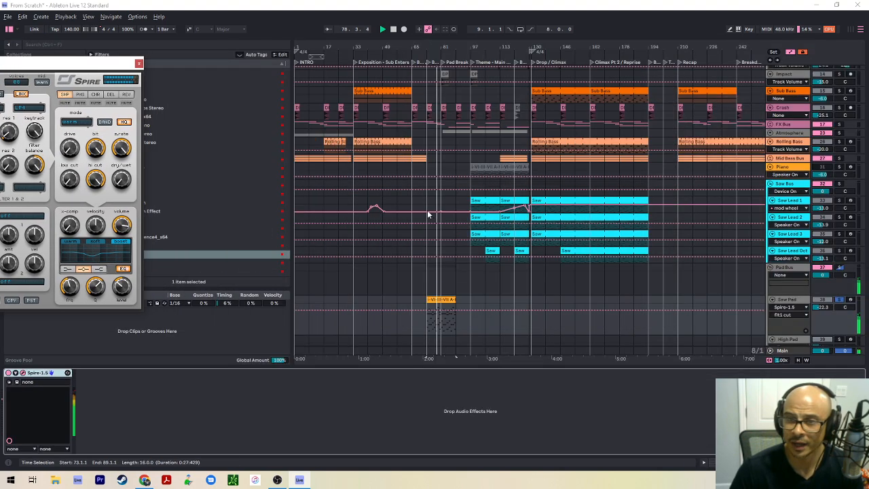
pyautogui.scroll(3, 426, 207)
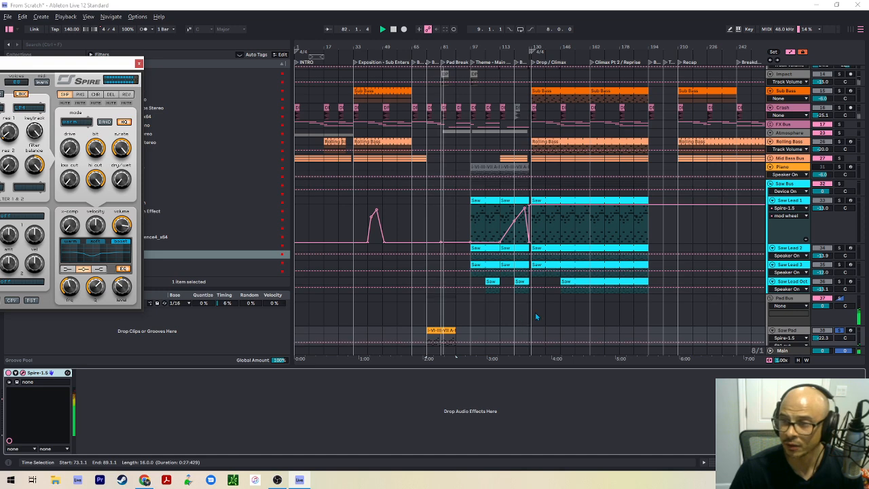
pyautogui.scroll(-4, 535, 314)
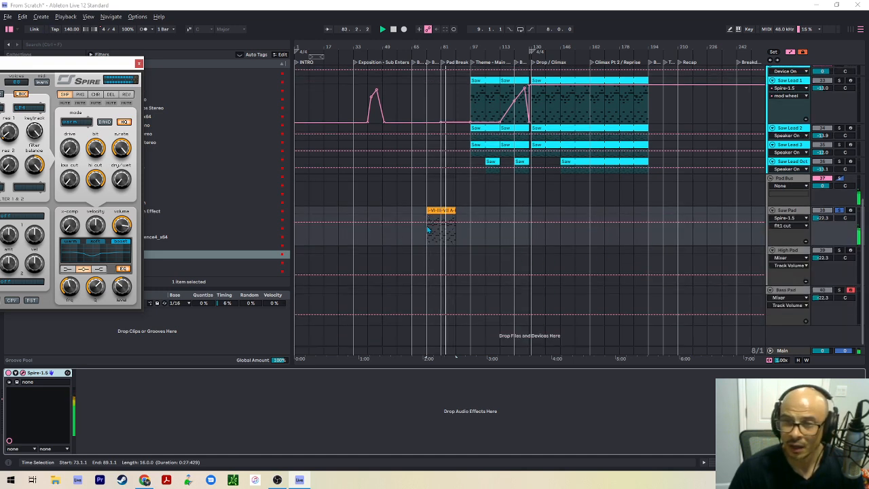
# Draw a curved filter 1 cutoff rise on the Saw Pad from bar 73 to the Pad Break marker at bar 81
pyautogui.click(427, 227)
pyautogui.moveTo(427, 226)
pyautogui.mouseDown()
pyautogui.moveTo(427, 239)
pyautogui.moveTo(442, 224)
pyautogui.moveTo(427, 222)
pyautogui.mouseUp()
pyautogui.click(427, 231)
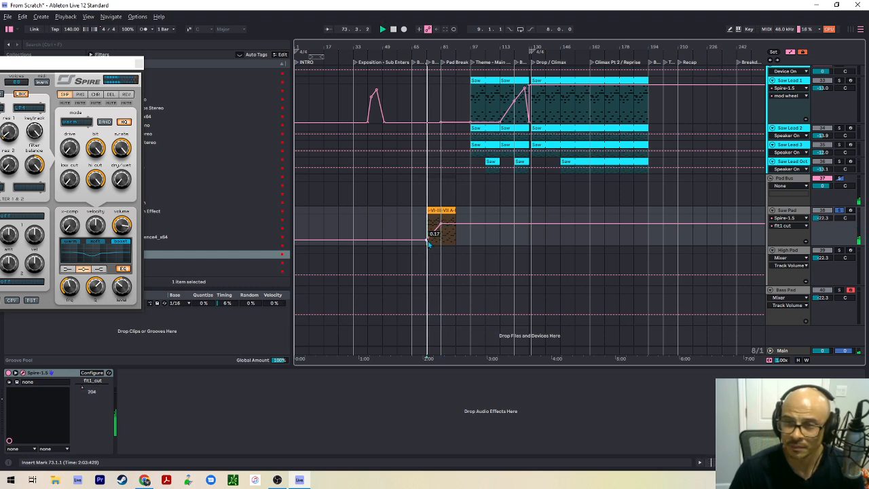
pyautogui.moveTo(428, 241); pyautogui.dragTo(438, 229)
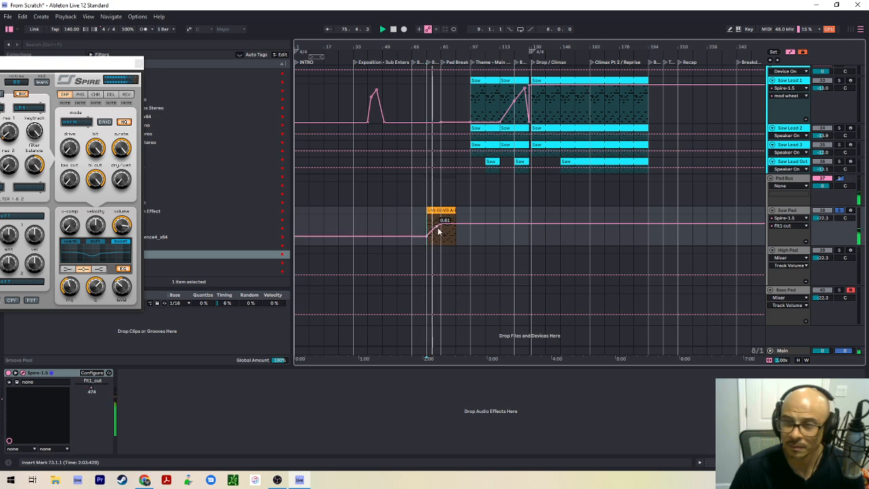
pyautogui.scroll(3, 441, 228)
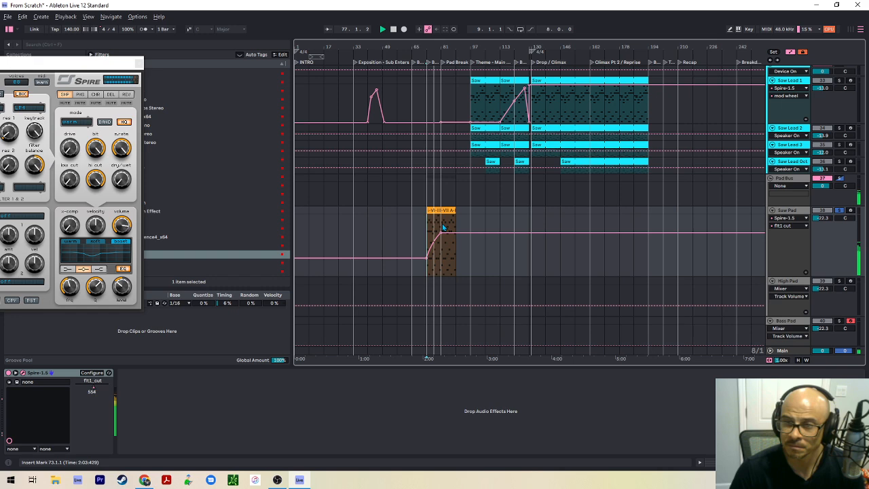
# Continue the cutoff automation up to 0.99 near bar 85, and bring it down to the minimum at bar 89
pyautogui.scroll(5, 441, 234)
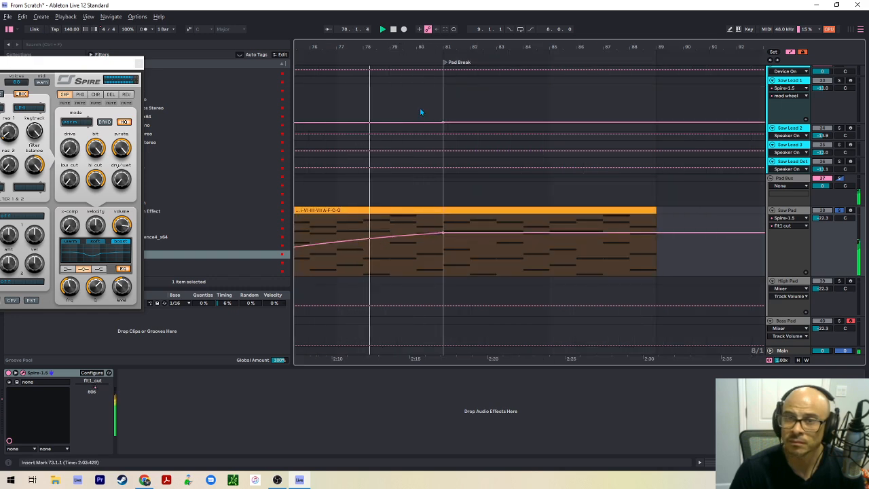
pyautogui.moveTo(443, 234); pyautogui.dragTo(545, 214)
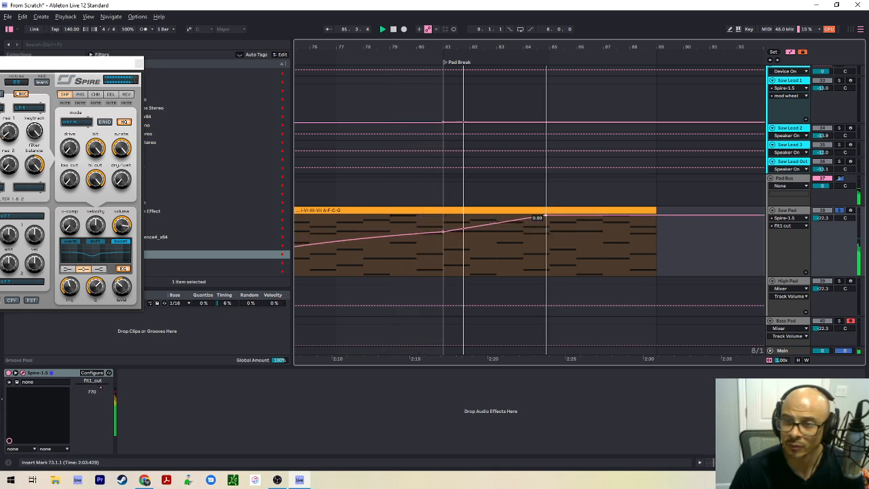
pyautogui.doubleClick(632, 250)
pyautogui.moveTo(632, 250); pyautogui.dragTo(657, 276)
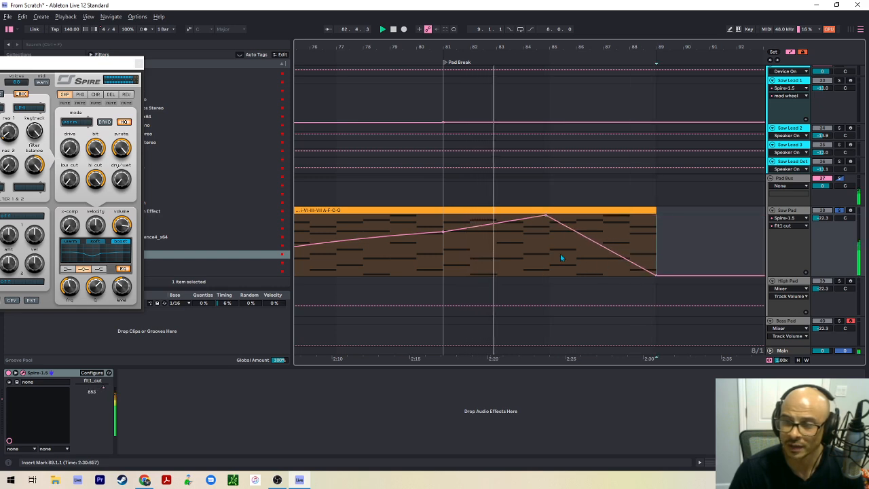
pyautogui.press('w')
pyautogui.scroll(6, 447, 231)
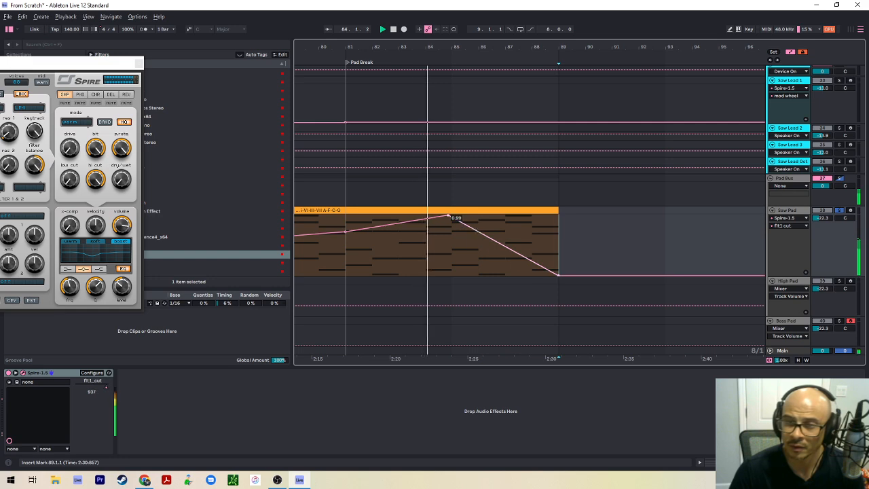
pyautogui.moveTo(504, 246); pyautogui.dragTo(503, 260)
# Hide the automation and resize the Saw Pad clip to span bars 81 to 97, covering the Pad Break
pyautogui.scroll(-1, 548, 214)
pyautogui.press('h')
pyautogui.press('a')
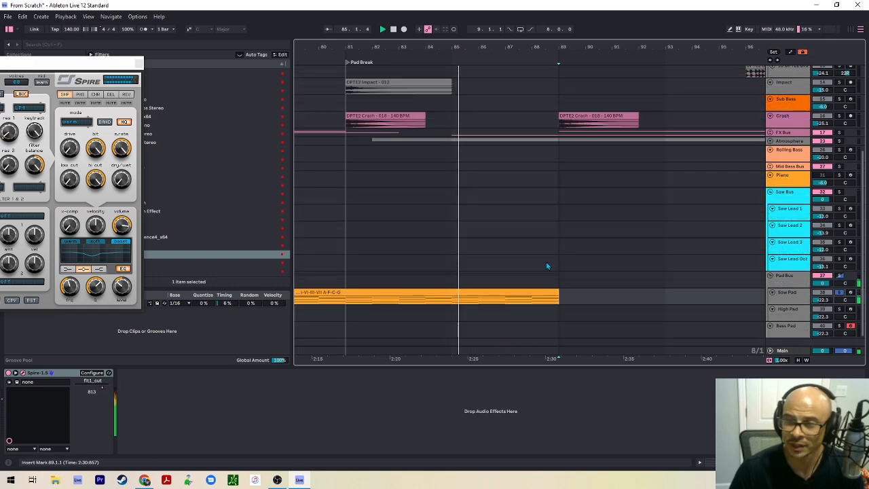
pyautogui.scroll(-1, 546, 263)
pyautogui.press('w')
pyautogui.moveTo(454, 276); pyautogui.dragTo(469, 277)
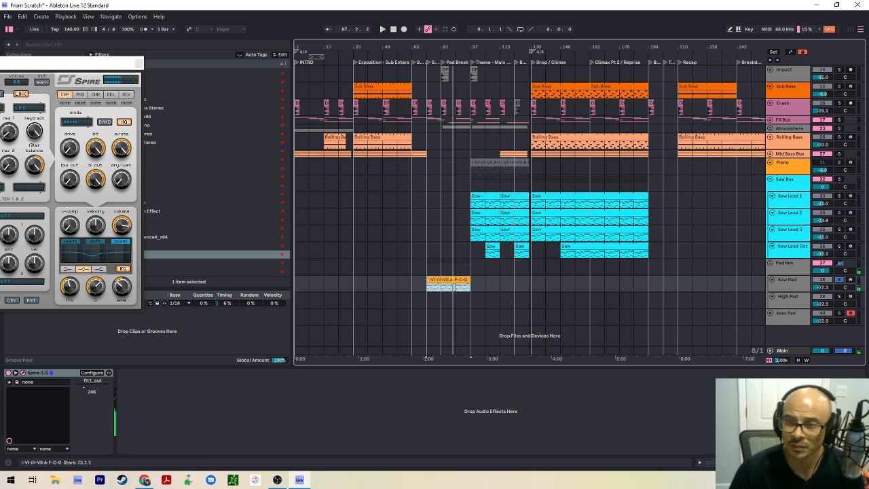
pyautogui.moveTo(434, 281); pyautogui.dragTo(449, 280)
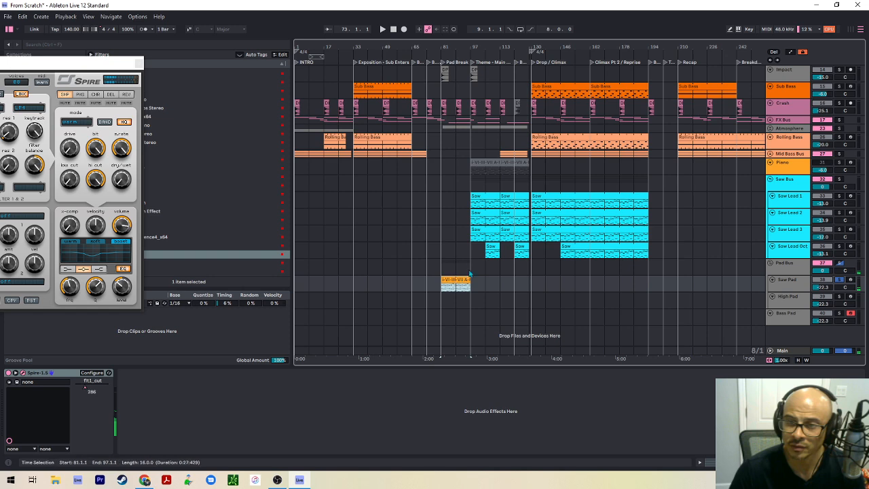
# Copy the Saw Pad clip to the High Pad track at bar 81 and solo High Pad in place of Saw Pad
pyautogui.click(470, 271)
pyautogui.scroll(5, 475, 157)
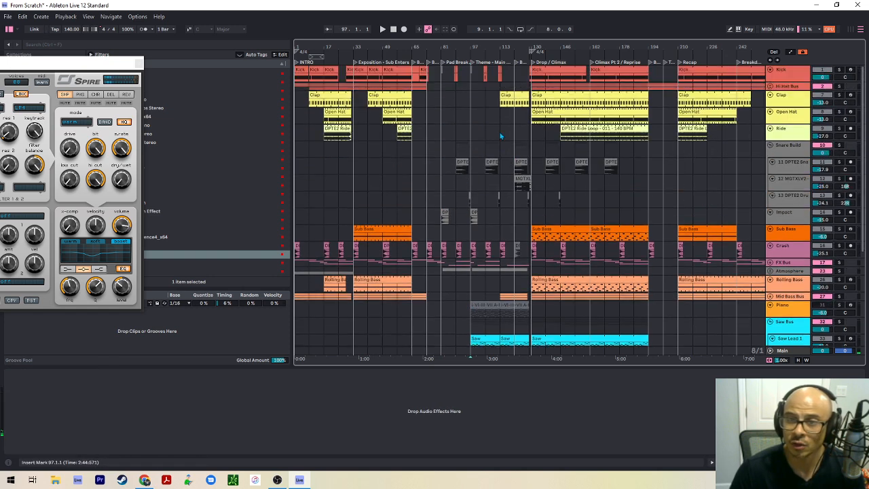
pyautogui.scroll(-5, 500, 133)
pyautogui.click(454, 290)
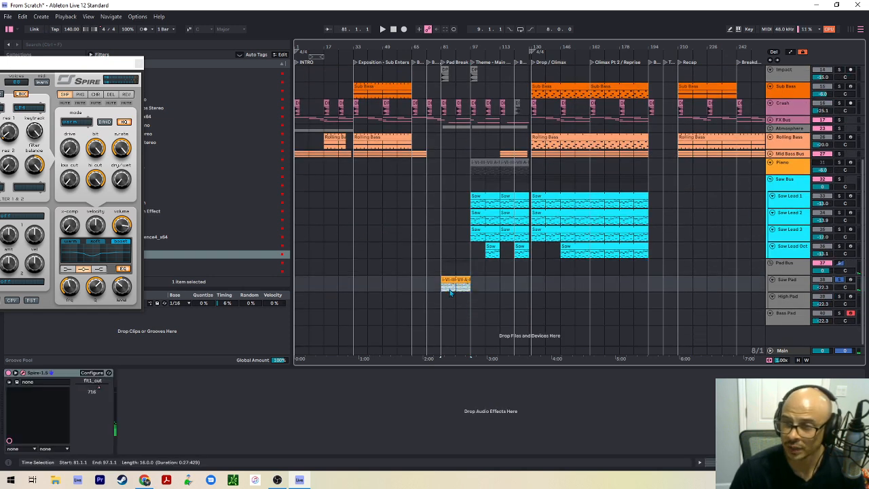
pyautogui.moveTo(447, 278); pyautogui.dragTo(448, 300)
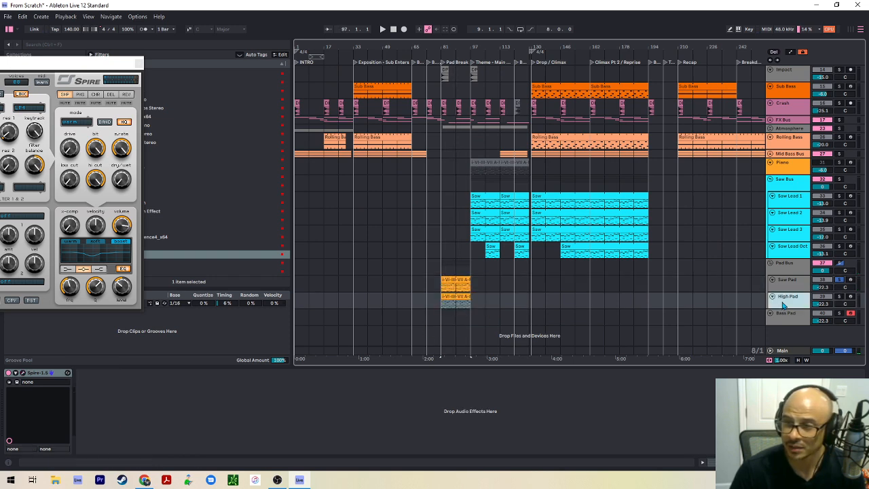
pyautogui.click(839, 279)
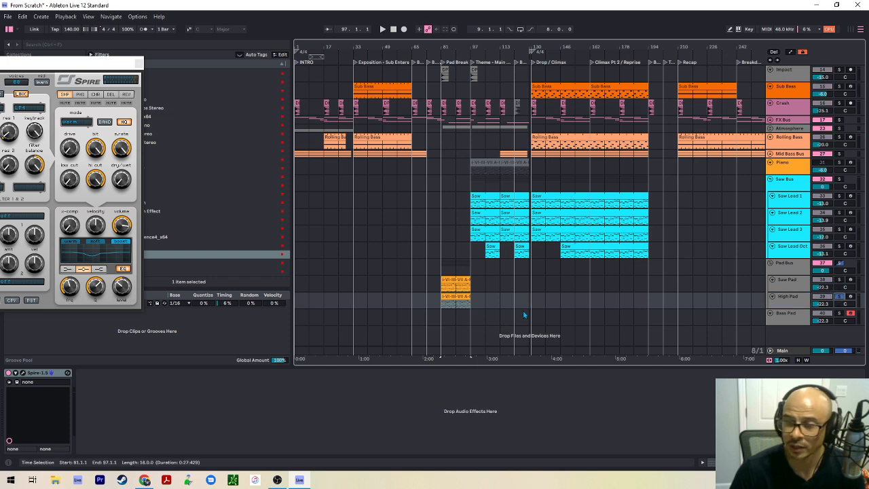
# In the High Pad clip, copy bar 1's E4 note up to C5 and play it back
pyautogui.doubleClick(458, 301)
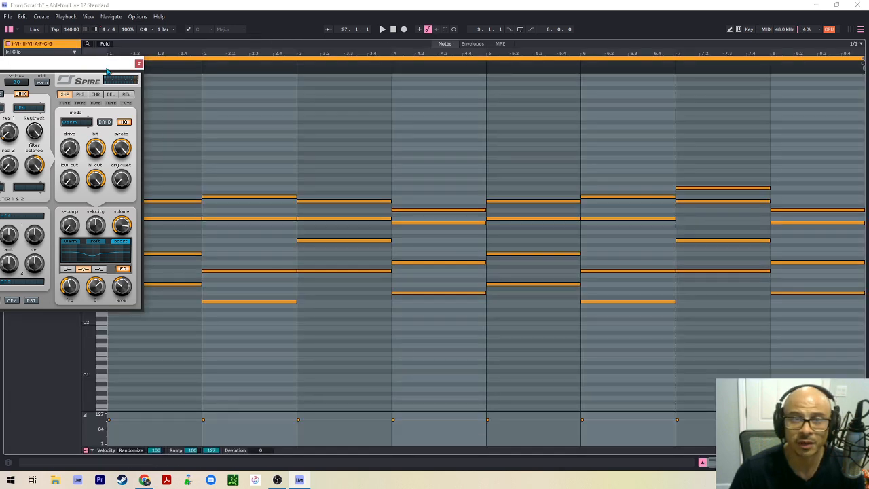
pyautogui.click(138, 63)
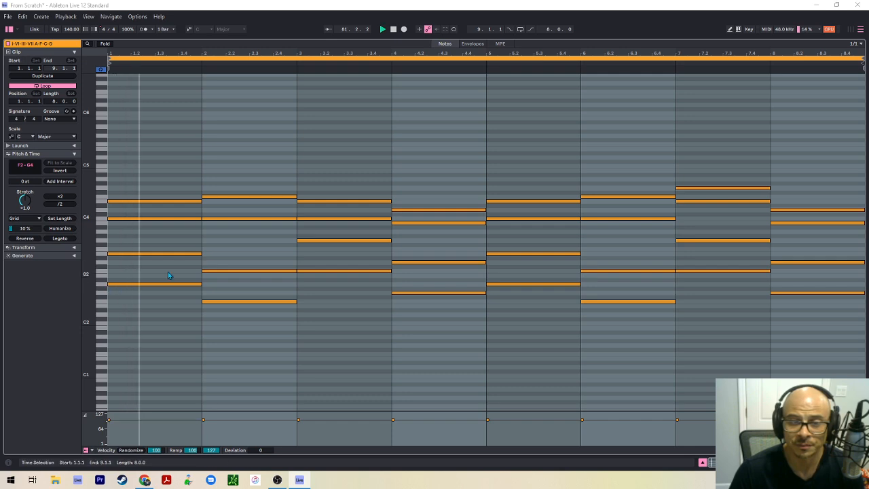
pyautogui.click(118, 202)
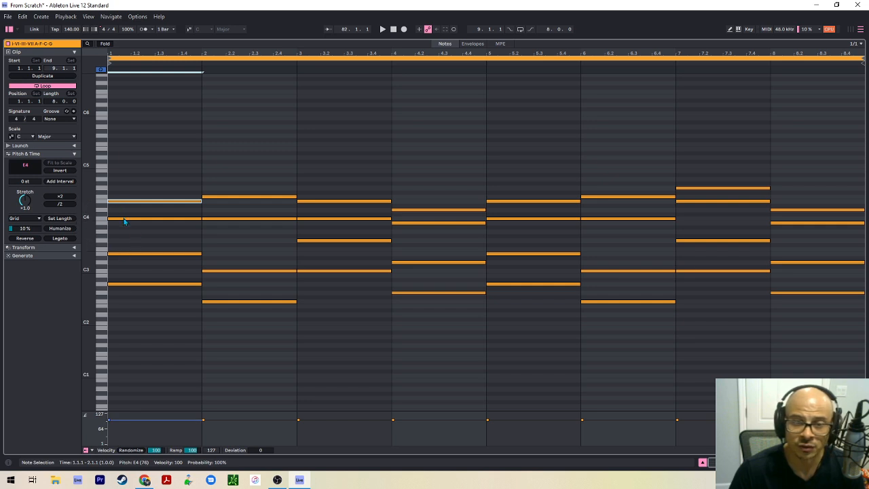
pyautogui.moveTo(124, 203); pyautogui.dragTo(119, 170)
pyautogui.press('space')
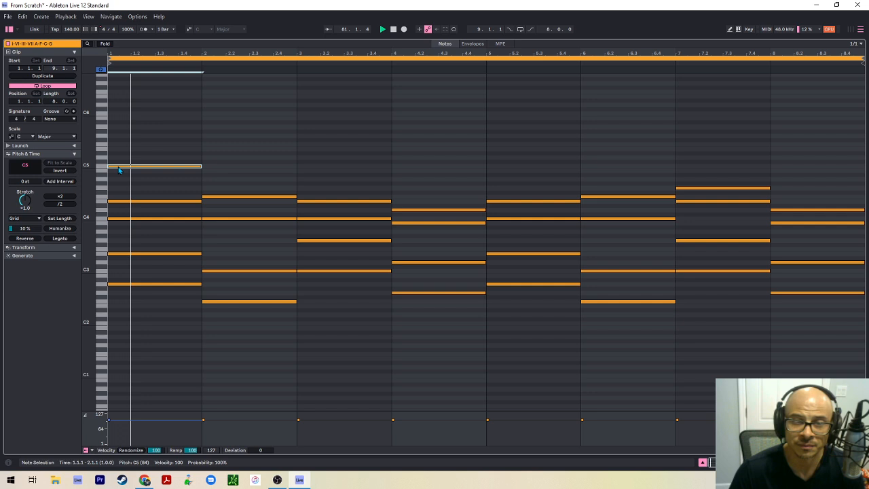
# Add a one-bar note above bar 2's chord, try it at C5, then settle it on A4 and play it back
pyautogui.press('space')
pyautogui.doubleClick(215, 171)
pyautogui.press('space')
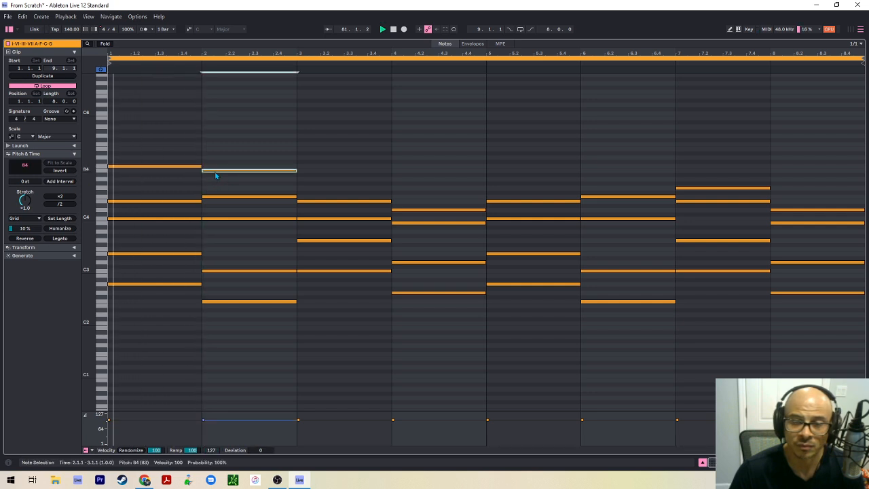
pyautogui.press('Down')
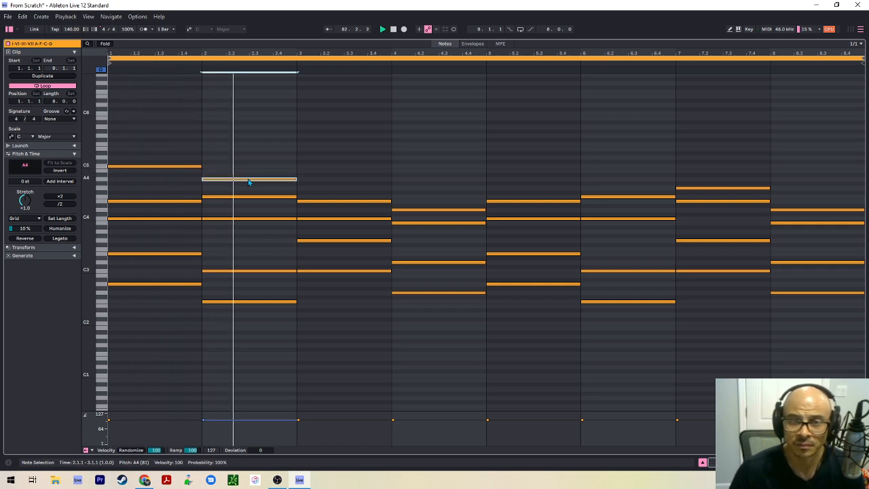
pyautogui.press('Up')
pyautogui.press('Up')
pyautogui.press('Up')
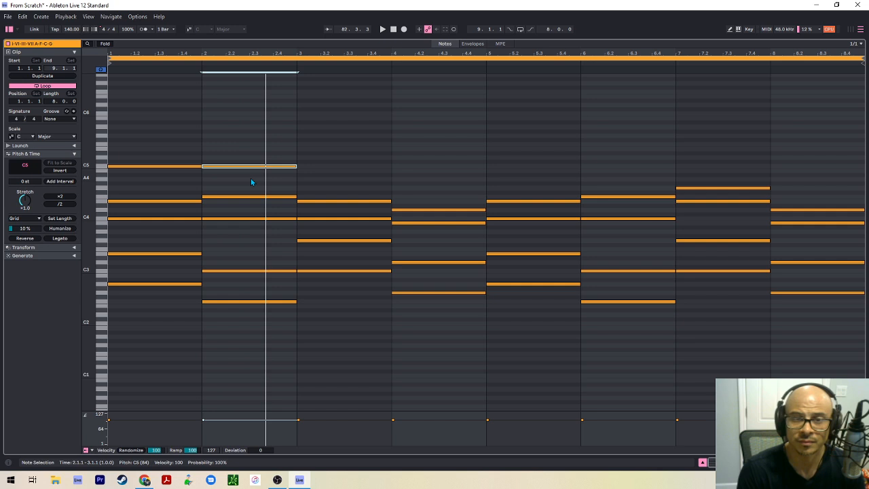
pyautogui.press('Down')
pyautogui.press('Down')
pyautogui.press('Down')
pyautogui.press('space')
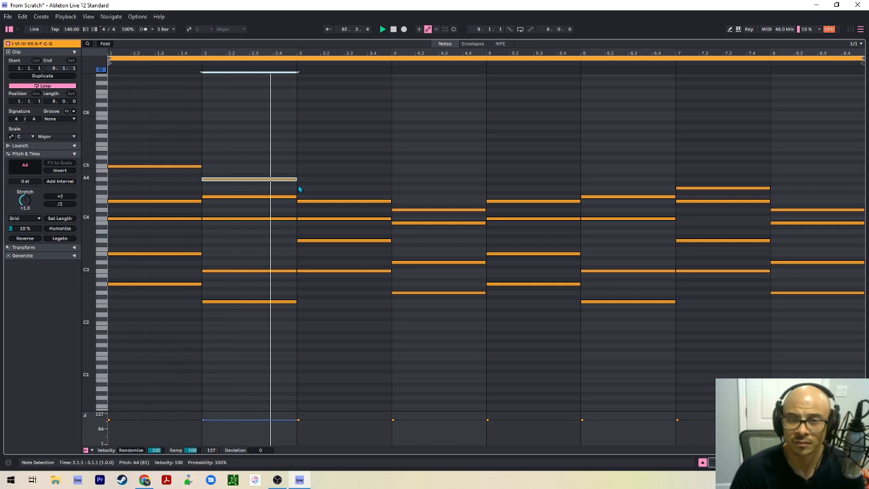
# Add a one-bar C5 note above bar 3's chord, and transpose all notes in the clip down one octave
pyautogui.press('space')
pyautogui.doubleClick(309, 166)
pyautogui.press('space')
pyautogui.hotkey('ctrl', 'a')
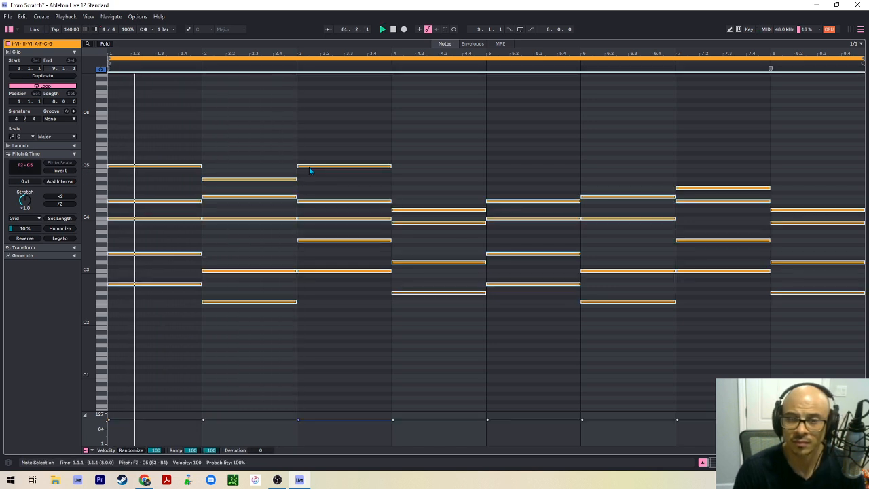
pyautogui.hotkey('shift', 'Down')
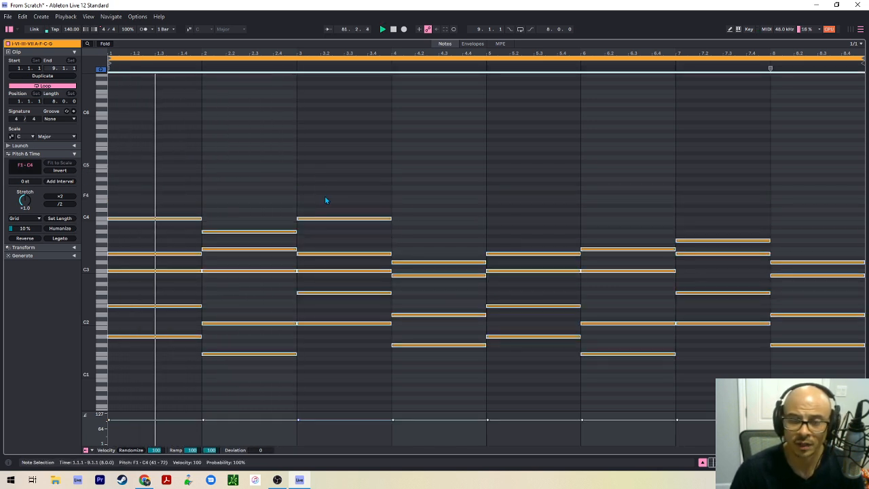
pyautogui.click(282, 193)
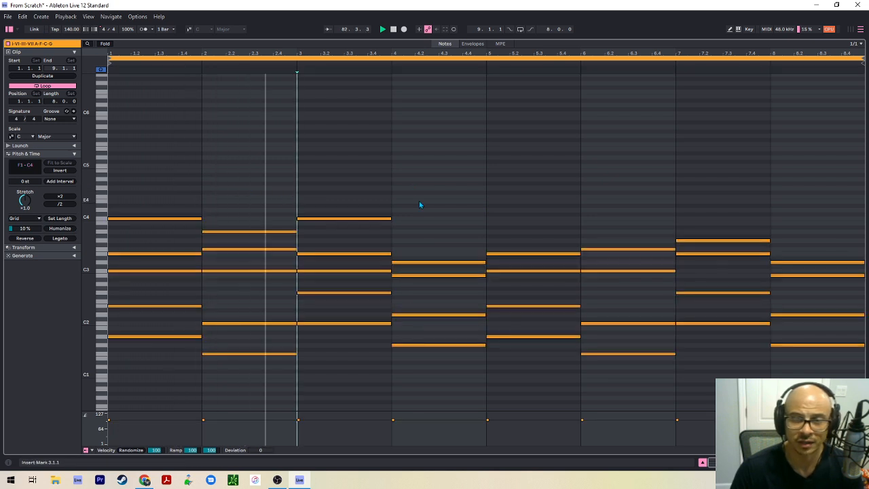
# Add a one-bar B3 note above bar 4's chord, and duplicate the top notes of bars 1 to 4 into bars 5 to 8
pyautogui.doubleClick(410, 224)
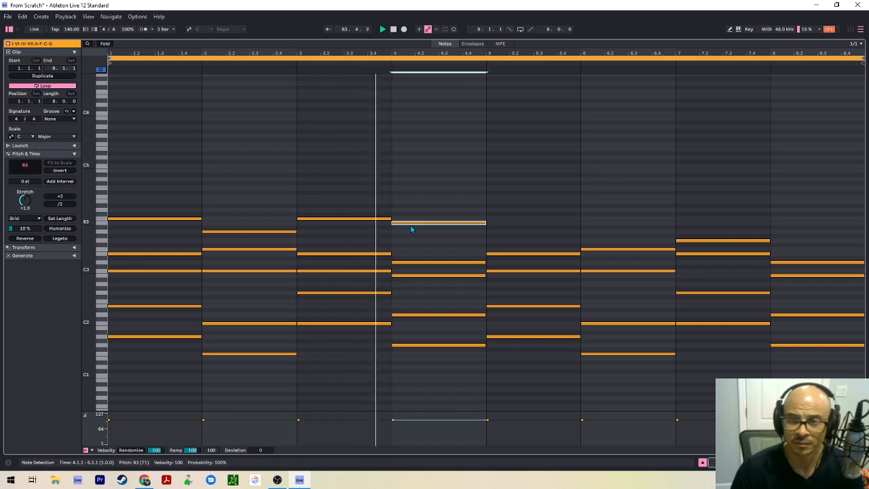
pyautogui.press('space')
pyautogui.moveTo(435, 242); pyautogui.dragTo(136, 197)
pyautogui.hotkey('ctrl', 'd')
pyautogui.press('space')
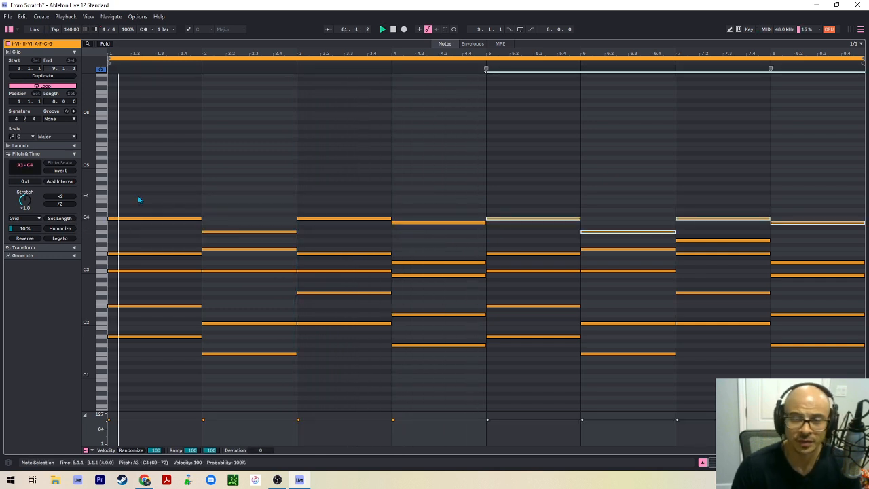
# Delete all E3 and F3 notes from the High Pad clip, along with the D3 notes in bars 4 and 8
pyautogui.hotkey('shift', 'Tab')
pyautogui.scroll(-2, 473, 194)
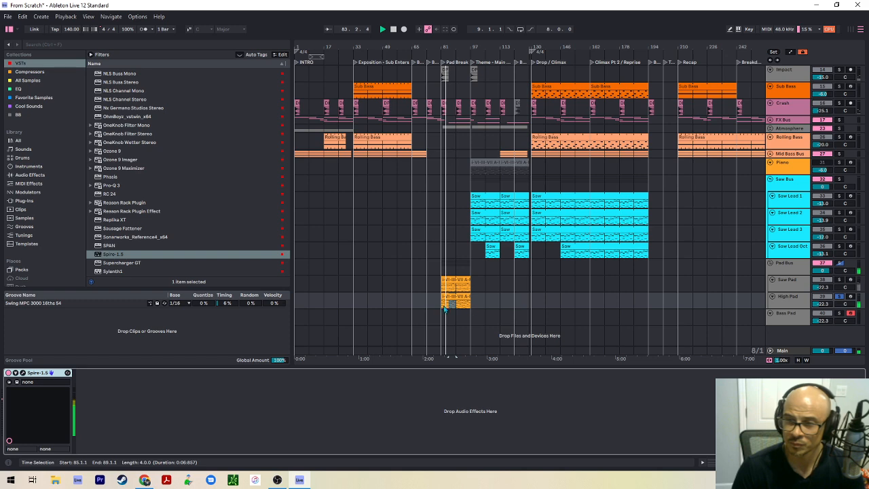
pyautogui.hotkey('shift', 'Tab')
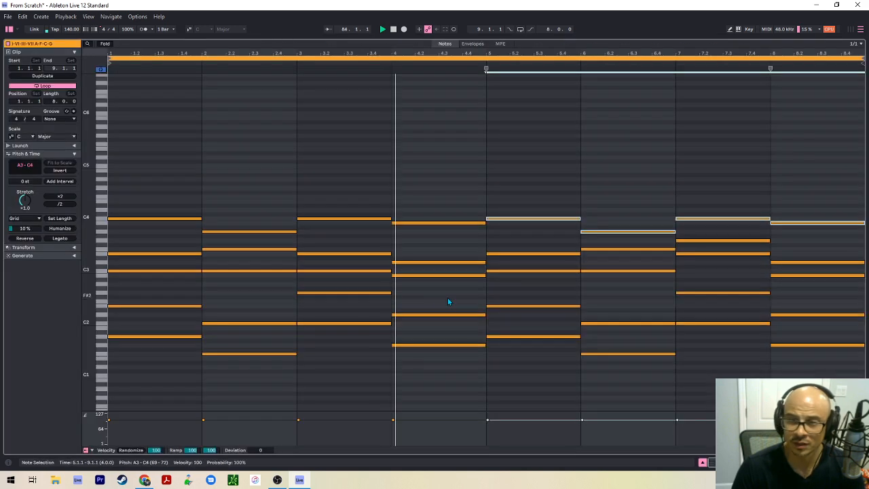
pyautogui.click(105, 260)
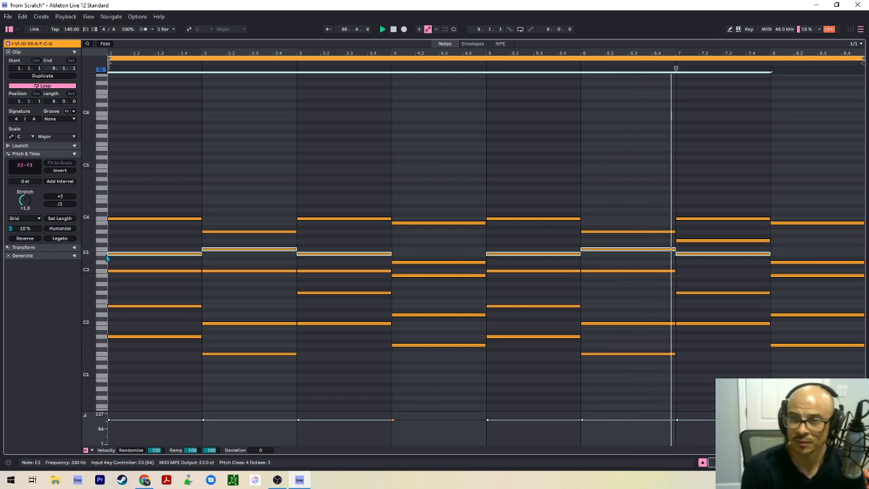
pyautogui.press('Delete')
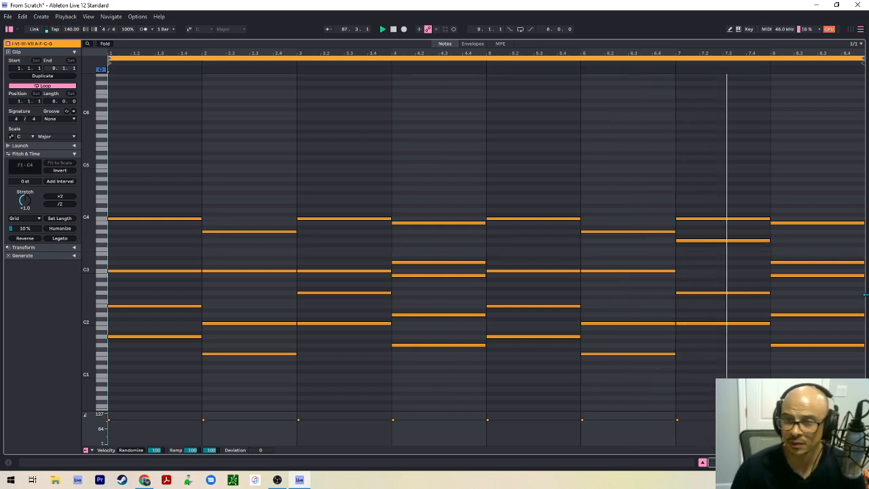
pyautogui.doubleClick(781, 262)
pyautogui.doubleClick(456, 263)
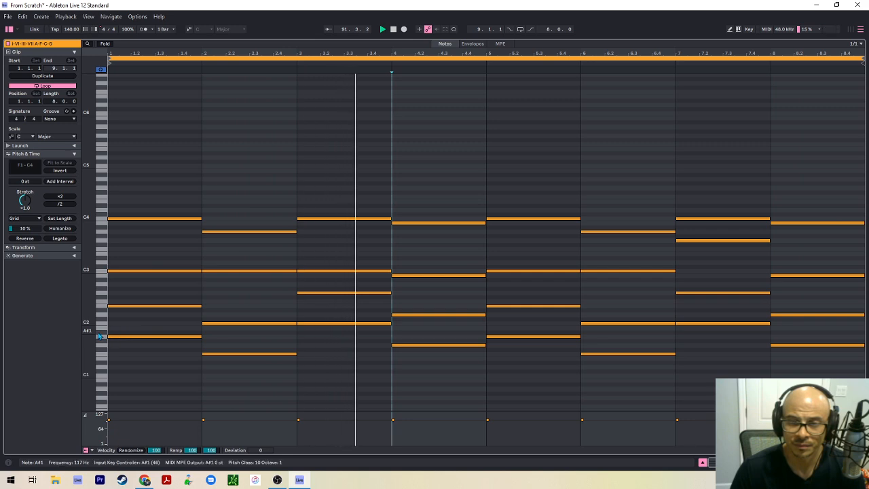
# Delete the lowest notes between F1 and A1 across the clip, plus the C2 notes in bars 3 and 7
pyautogui.moveTo(101, 323); pyautogui.dragTo(105, 351)
pyautogui.press('space')
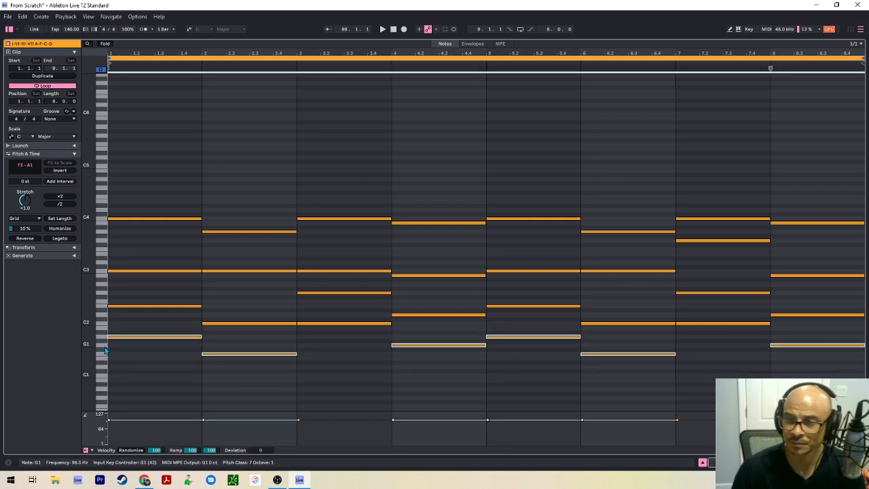
pyautogui.press('Delete')
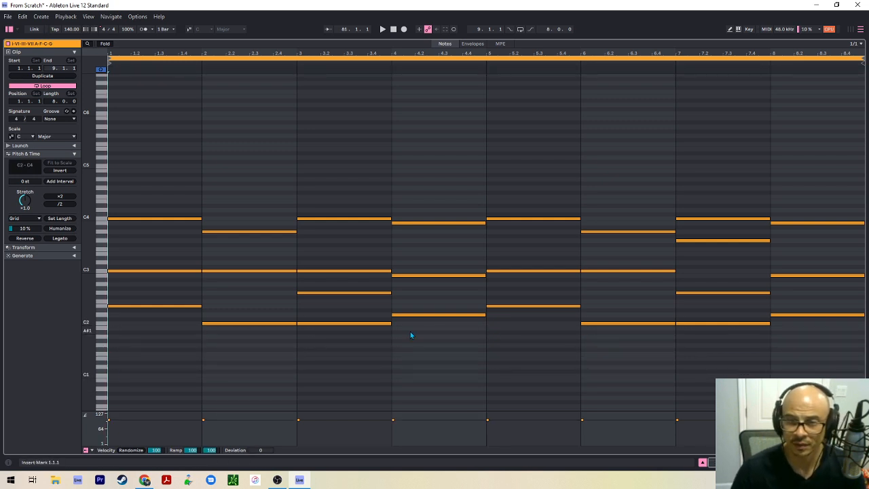
pyautogui.click(367, 324)
pyautogui.press('Delete')
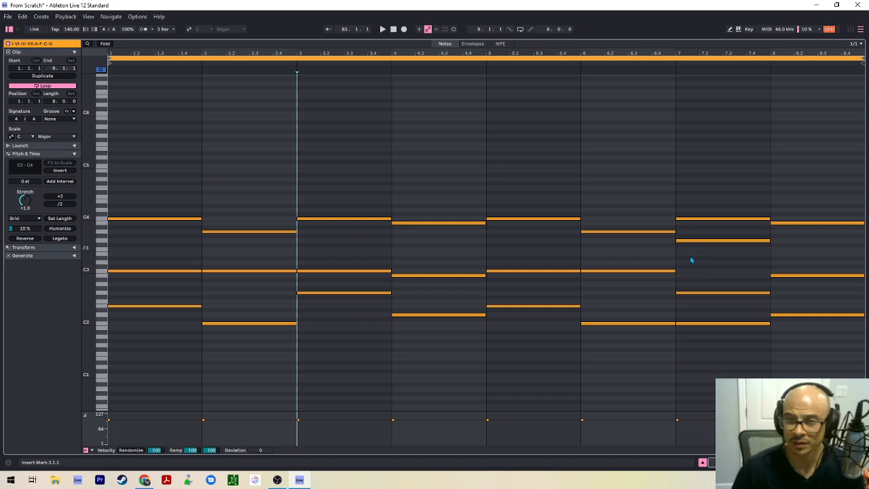
pyautogui.click(718, 306)
pyautogui.click(718, 323)
pyautogui.press('Delete')
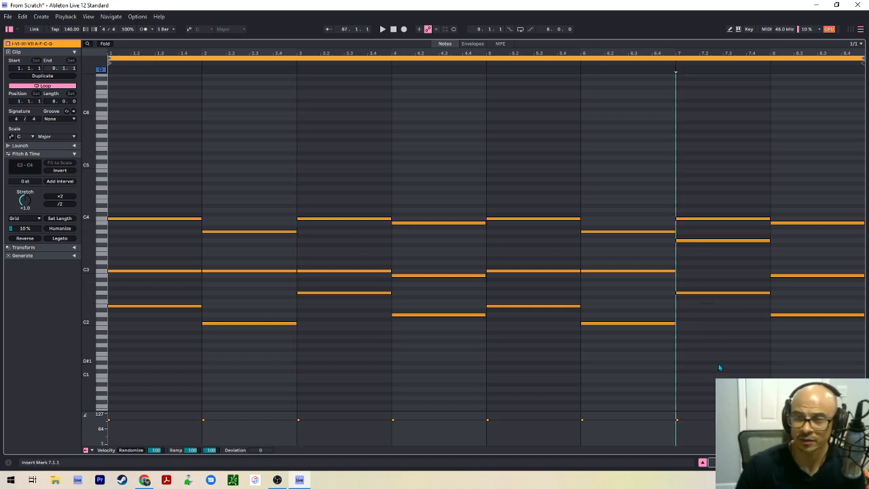
# Play the Pad Break with Saw Pad soloed alongside High Pad, and raise High Pad's volume to -16.8 dB
pyautogui.press('space')
pyautogui.hotkey('shift', 'Tab')
pyautogui.scroll(-2, 520, 304)
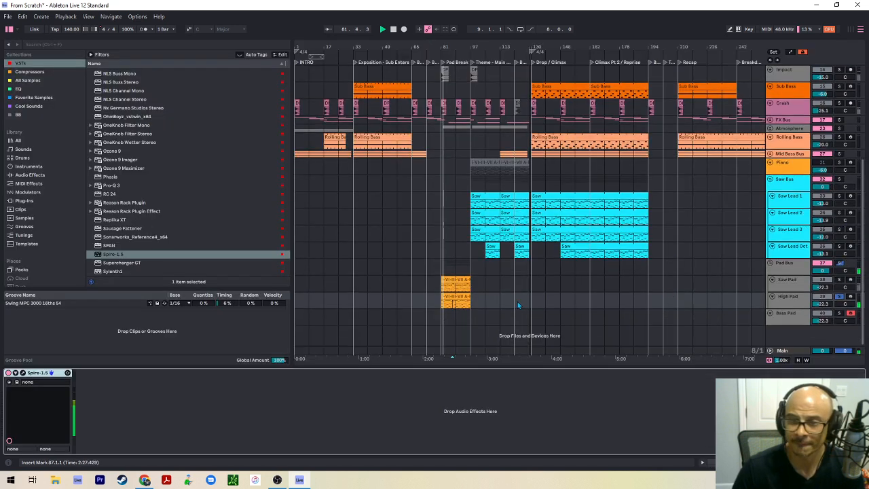
pyautogui.keyDown('ctrl'); pyautogui.click(839, 279); pyautogui.keyUp('ctrl')
pyautogui.moveTo(821, 304); pyautogui.dragTo(821, 291)
# Open Spire on the High Pad track and browse its preset library to the Audentity INSPIRED EDM Presets bank
pyautogui.click(779, 302)
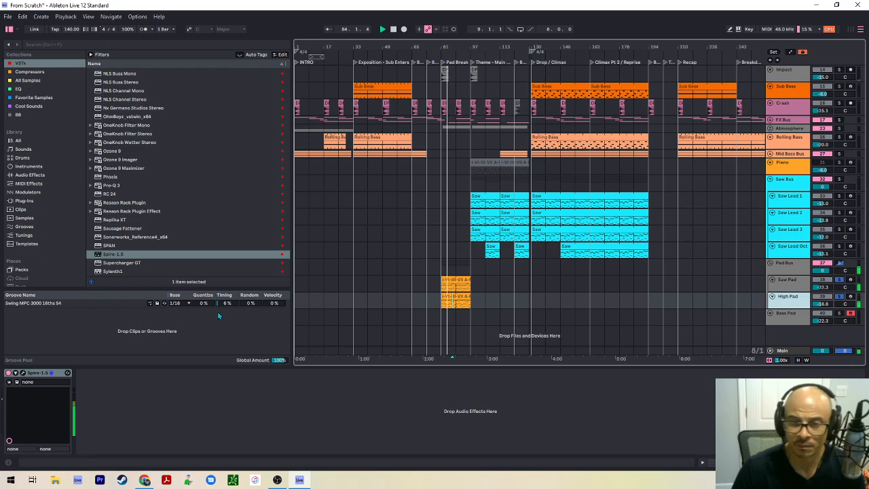
pyautogui.click(22, 372)
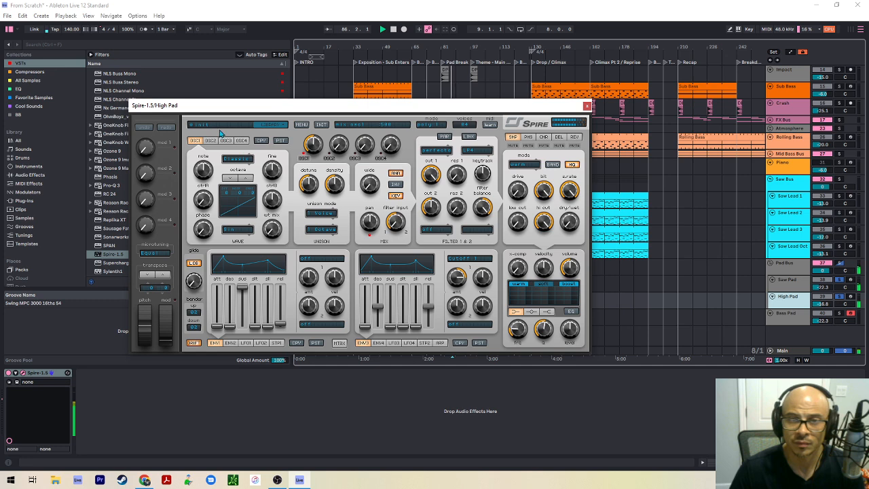
pyautogui.click(219, 126)
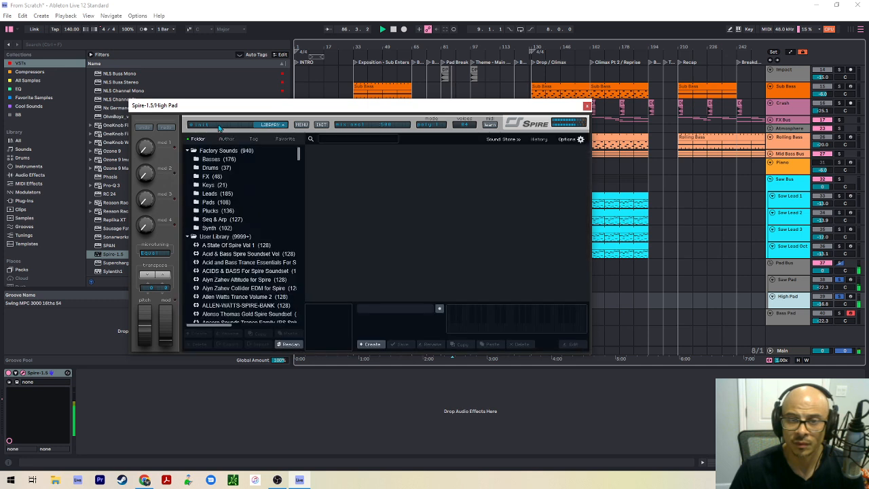
pyautogui.scroll(-5, 251, 221)
pyautogui.click(230, 206)
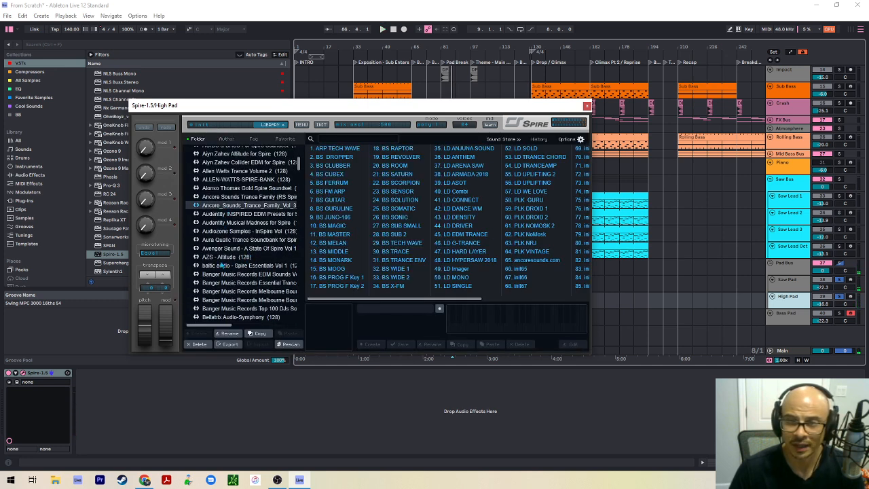
pyautogui.click(212, 216)
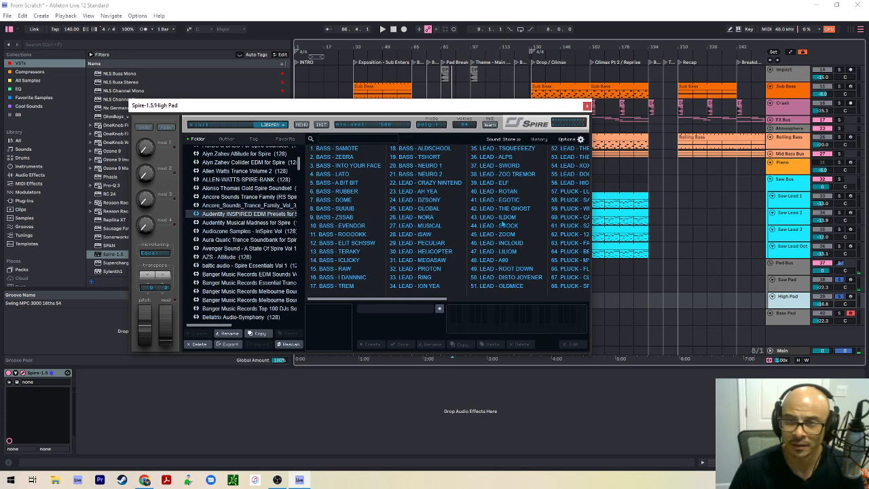
# Try the bank's pad presets, including PAD - LIMBO, and load PAD - STRIGUS for the High Pad
pyautogui.moveTo(421, 294); pyautogui.dragTo(532, 297)
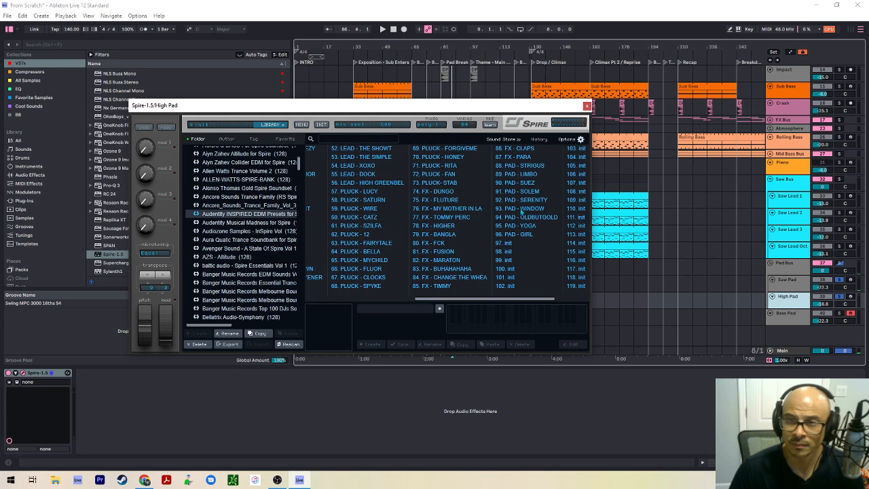
pyautogui.click(520, 193)
pyautogui.click(521, 176)
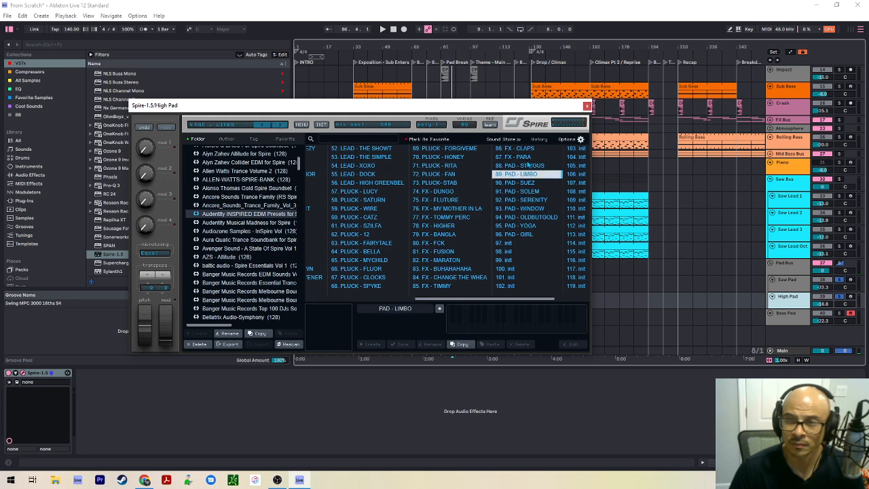
pyautogui.click(528, 160)
pyautogui.click(540, 166)
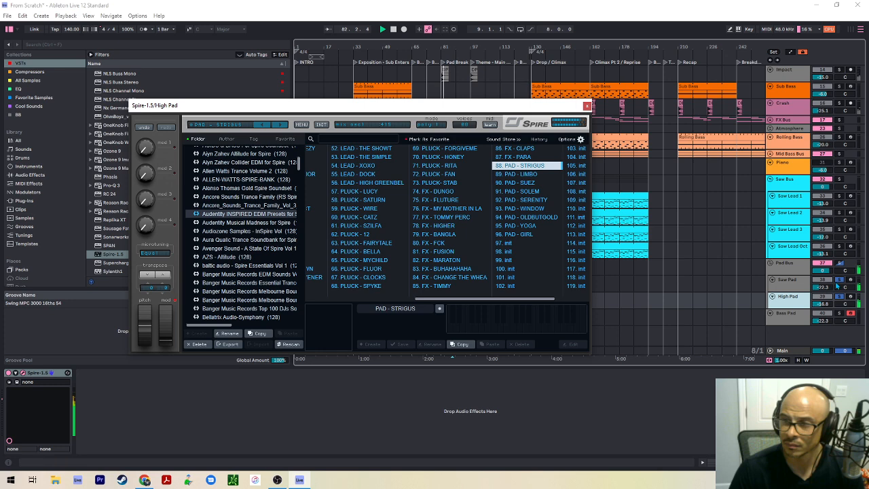
# Compare High Pad alone and with Saw Pad soloed again, set High Pad's volume to -20.5 dB, and replay from bar 81
pyautogui.click(836, 285)
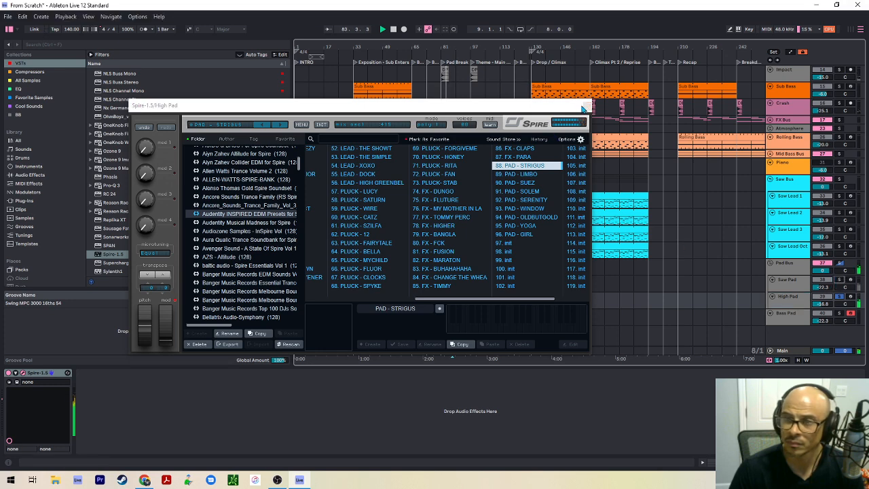
pyautogui.click(584, 107)
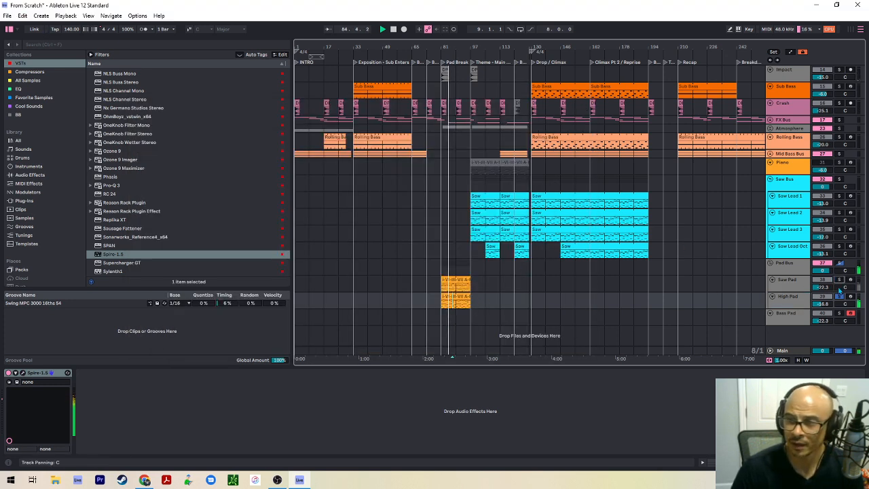
pyautogui.click(839, 279)
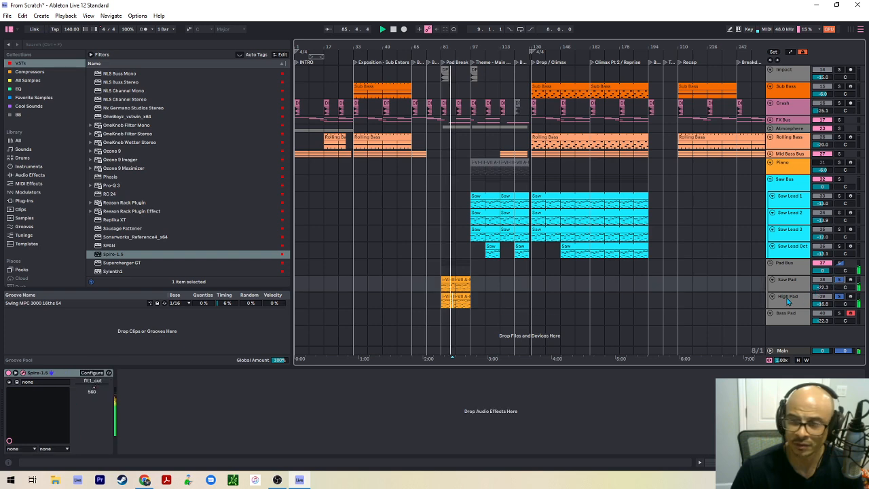
pyautogui.moveTo(821, 303); pyautogui.dragTo(821, 313)
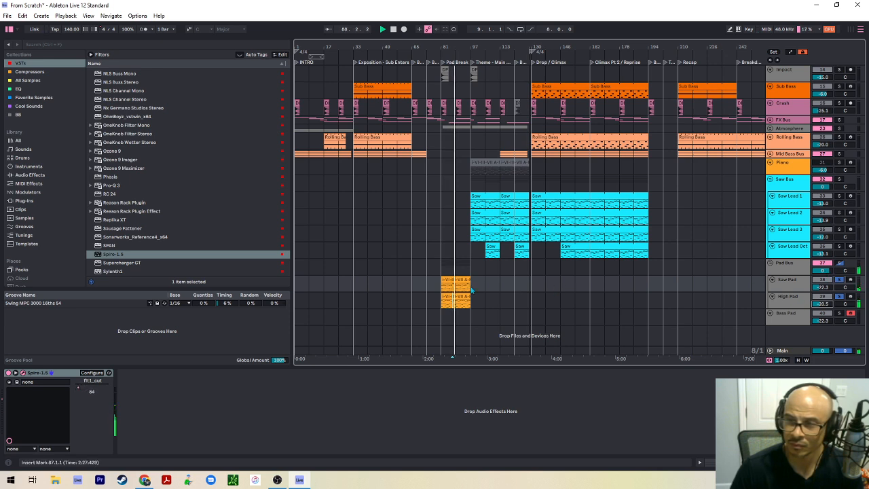
pyautogui.press('space')
pyautogui.click(448, 278)
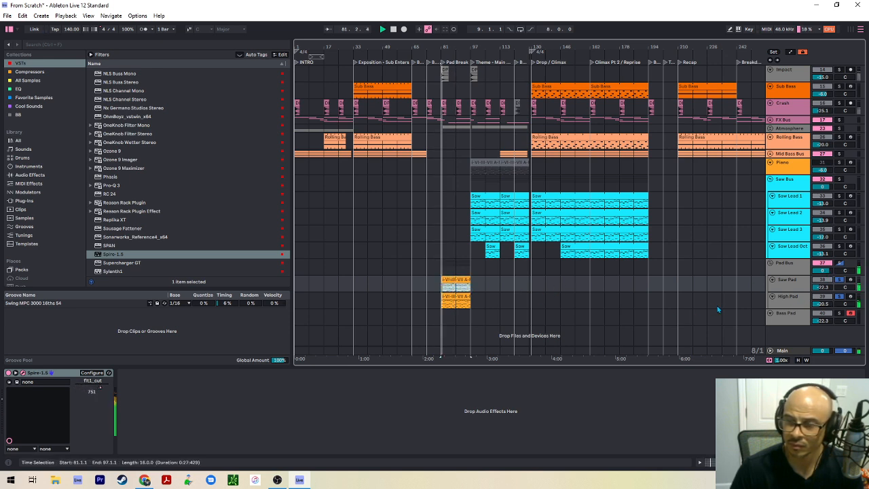
# Reopen Spire on High Pad and check the modulation matrix slots of the PAD - STRIGUS preset
pyautogui.click(717, 305)
pyautogui.click(23, 372)
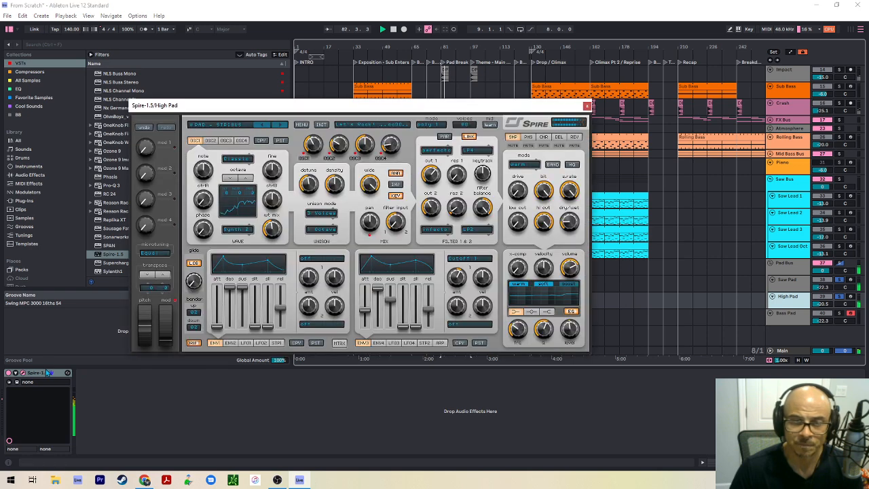
pyautogui.click(337, 343)
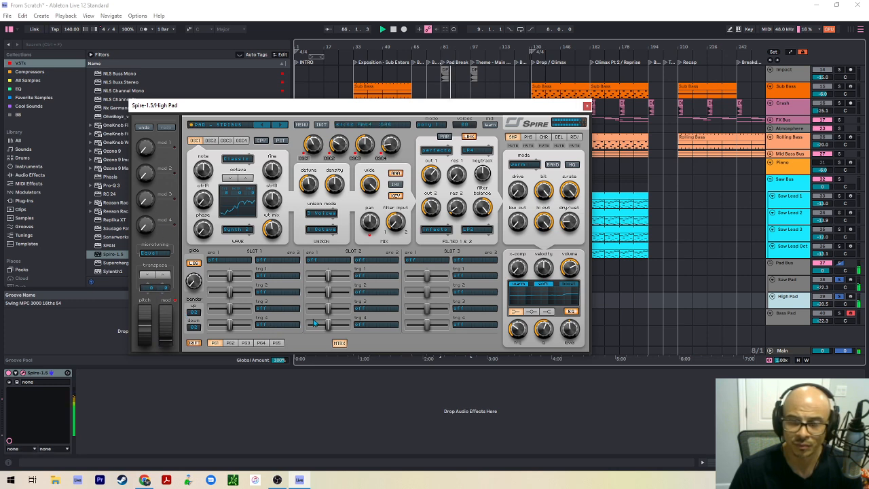
pyautogui.click(338, 343)
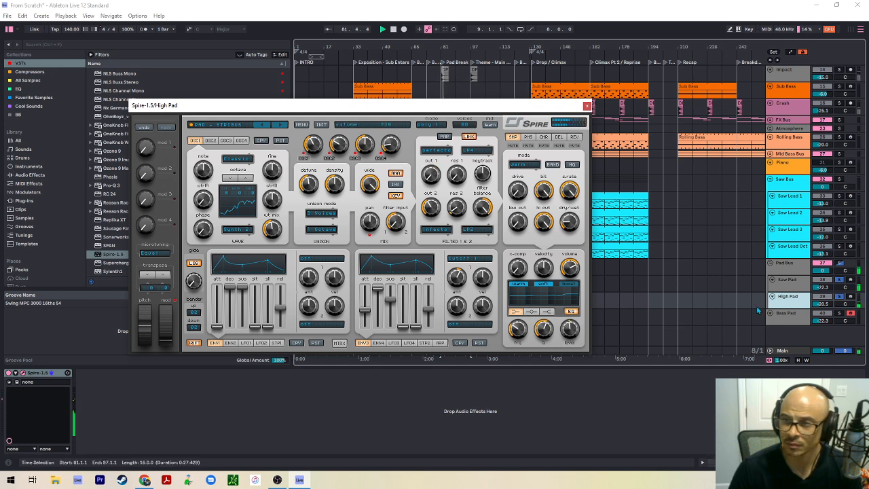
# Show the track automation and reposition High Pad's Spire window clear of the pad lanes, with playback stopped
pyautogui.press('a')
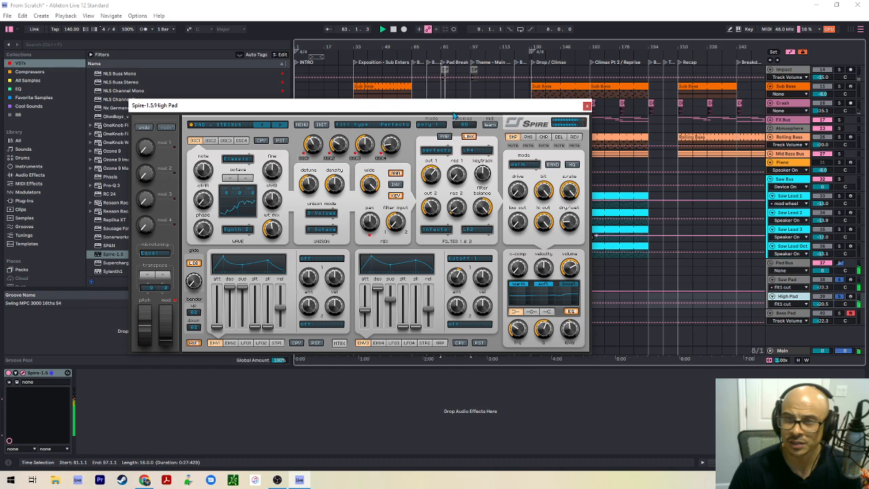
pyautogui.moveTo(557, 106); pyautogui.dragTo(34, 65)
pyautogui.scroll(3, 449, 300)
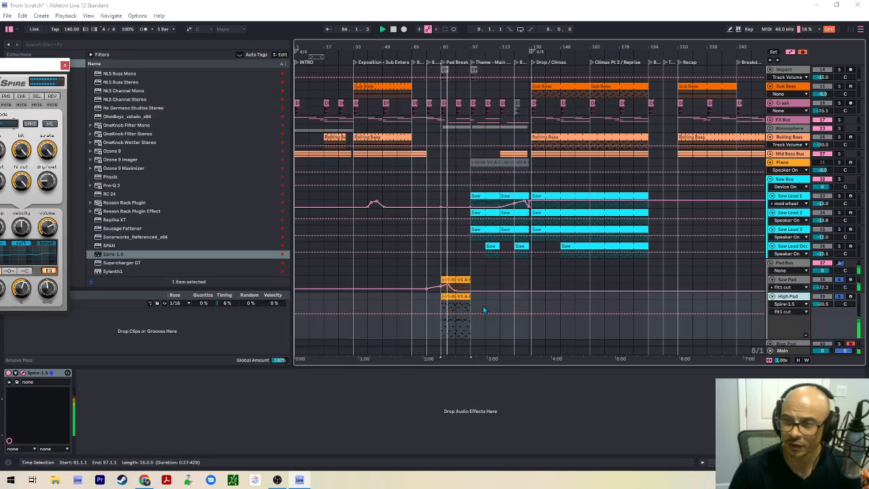
pyautogui.click(353, 253)
pyautogui.press('space')
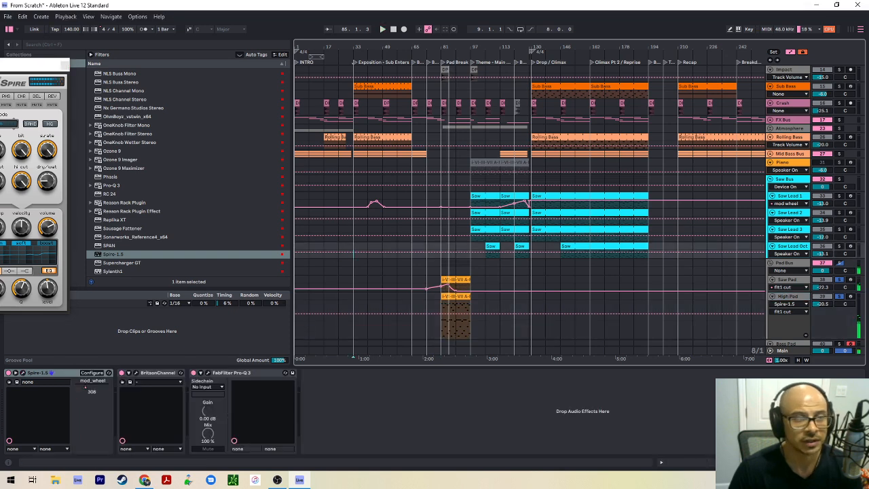
pyautogui.moveTo(34, 65); pyautogui.dragTo(560, 2)
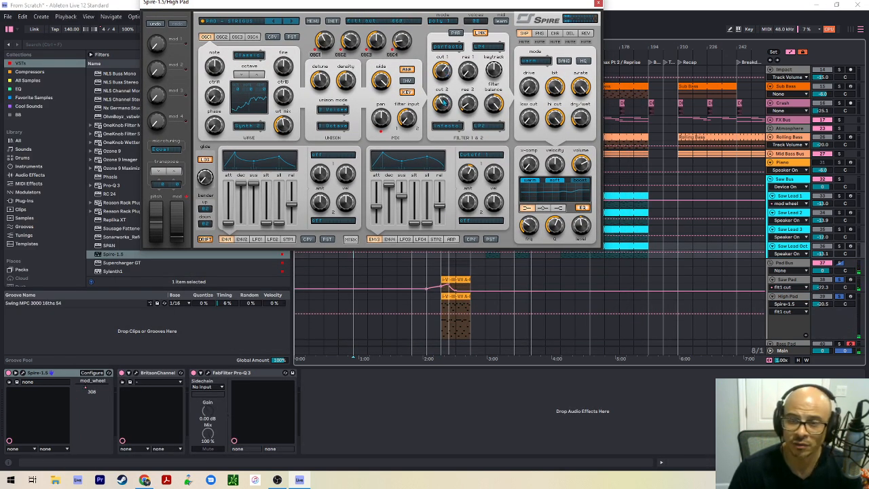
# Automate High Pad's filter 1 cutoff to rise from bar 81 to 1.00 at bar 89, and close Spire
pyautogui.scroll(10, 459, 331)
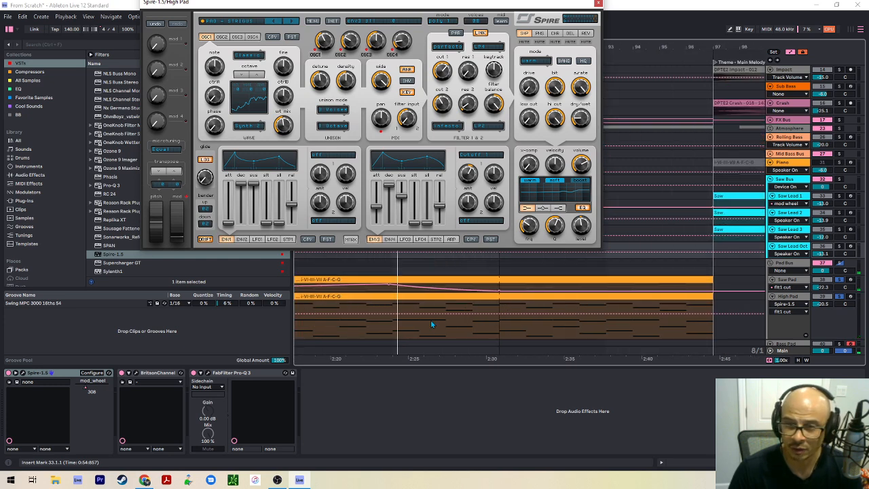
pyautogui.click(367, 319)
pyautogui.scroll(5, 476, 313)
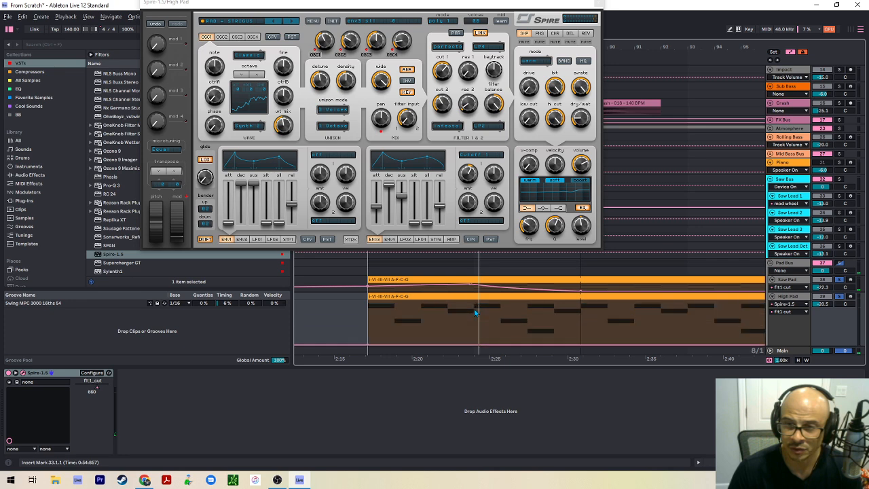
pyautogui.moveTo(367, 284); pyautogui.dragTo(367, 317)
pyautogui.click(396, 296)
pyautogui.press('space')
pyautogui.scroll(3, 467, 308)
pyautogui.scroll(-1, 469, 316)
pyautogui.moveTo(469, 317); pyautogui.dragTo(467, 303)
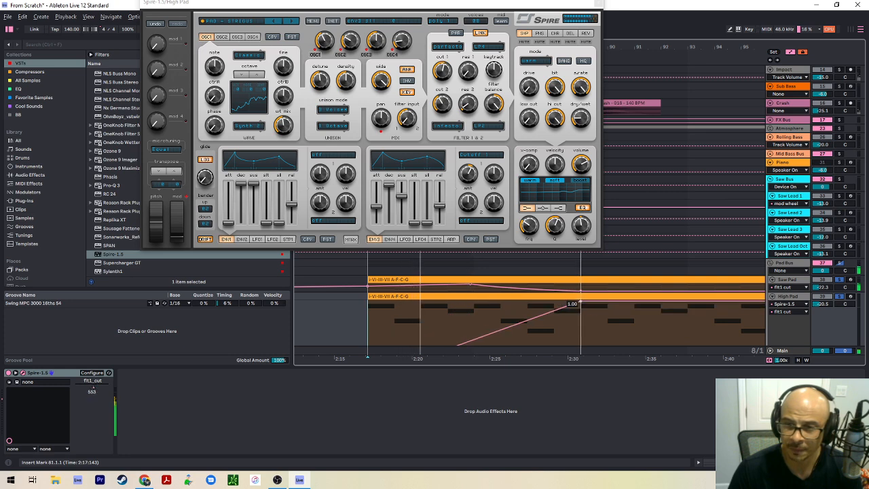
pyautogui.scroll(-3, 512, 313)
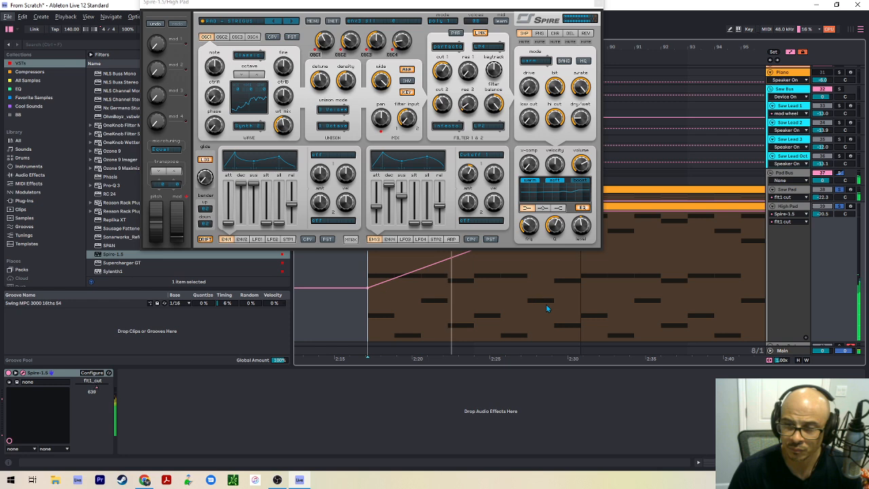
pyautogui.click(598, 4)
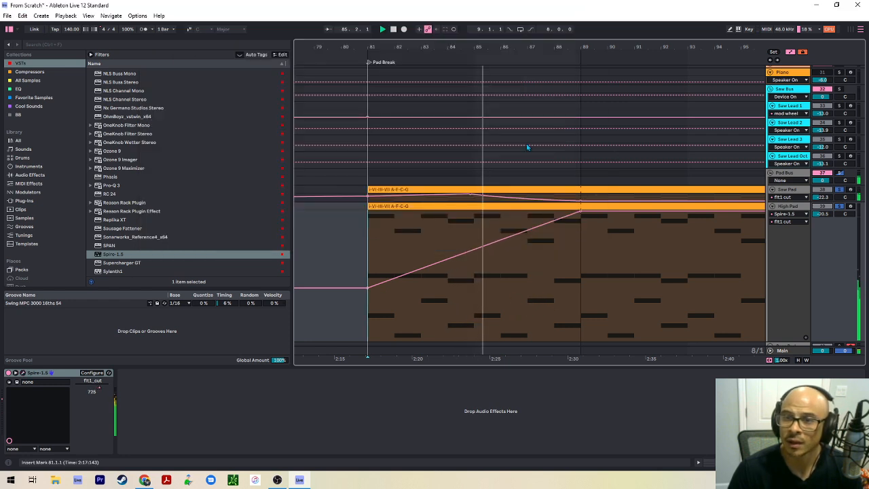
# Enlarge Saw Pad's automation lane and shift its filter cutoff curve eight bars forward so it ends at bar 97
pyautogui.scroll(1, 490, 238)
pyautogui.scroll(1, 475, 281)
pyautogui.scroll(2, 473, 225)
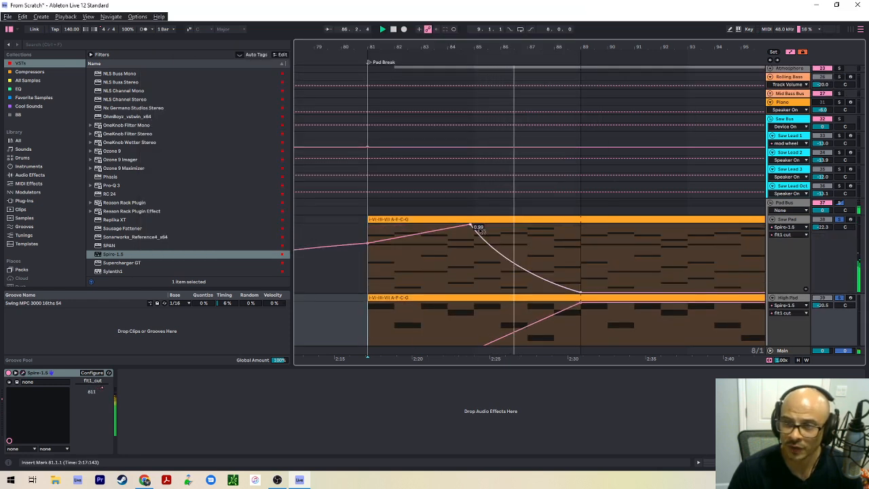
pyautogui.scroll(-2, 498, 283)
pyautogui.press('w')
pyautogui.press('space')
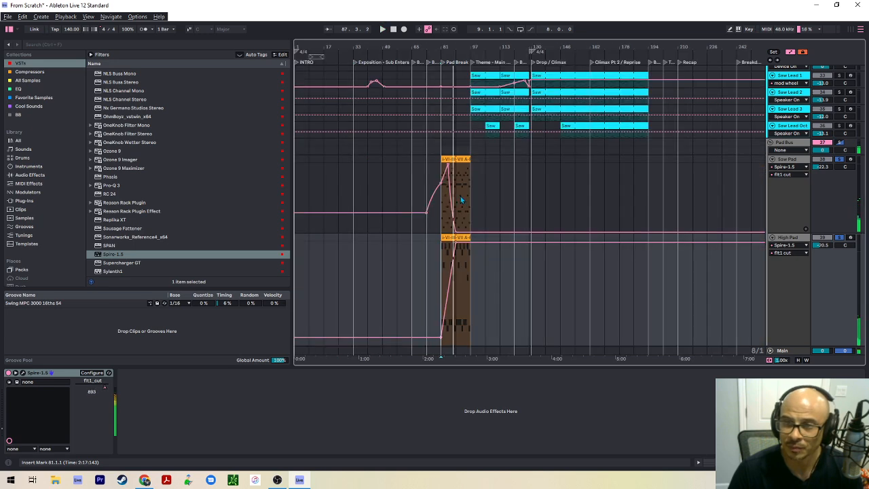
pyautogui.click(451, 195)
pyautogui.moveTo(458, 190); pyautogui.dragTo(428, 197)
pyautogui.hotkey('ctrl', 'z')
pyautogui.press('space')
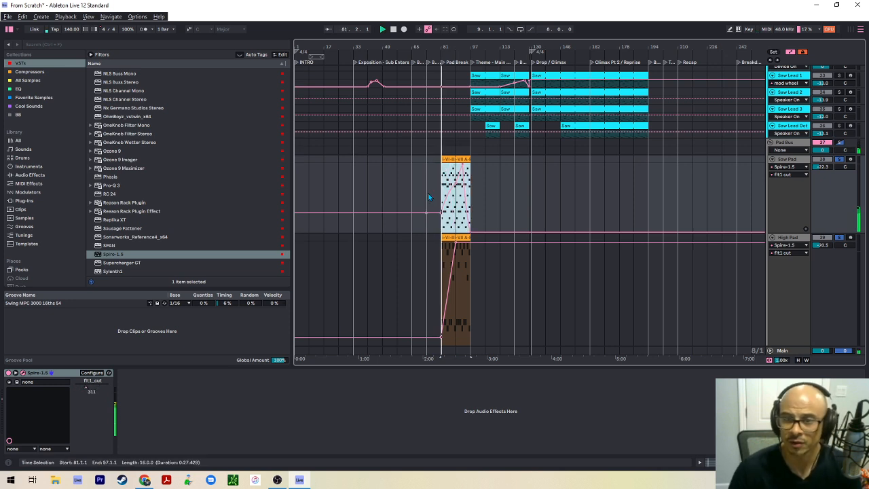
# With a 1-bar grid, move the Saw Pad and High Pad cutoff peaks to bar 89, leaving Saw Pad a straight rise
pyautogui.press('z')
pyautogui.rightClick(481, 266)
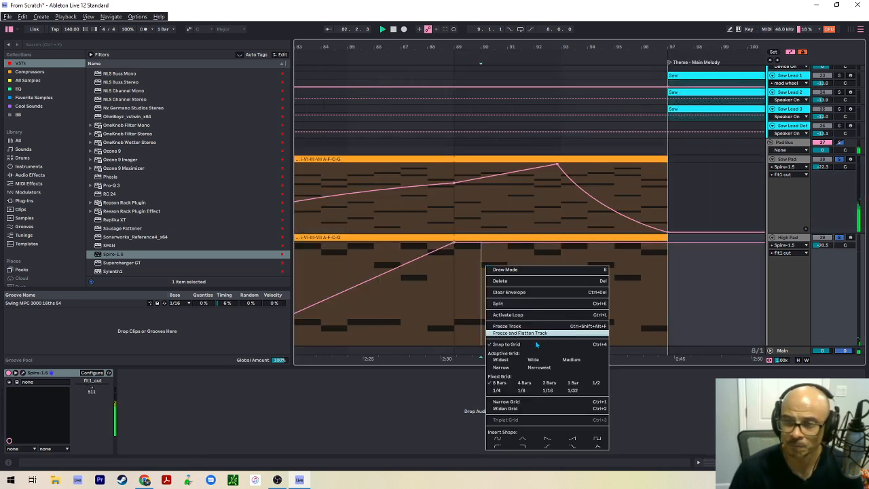
pyautogui.click(578, 386)
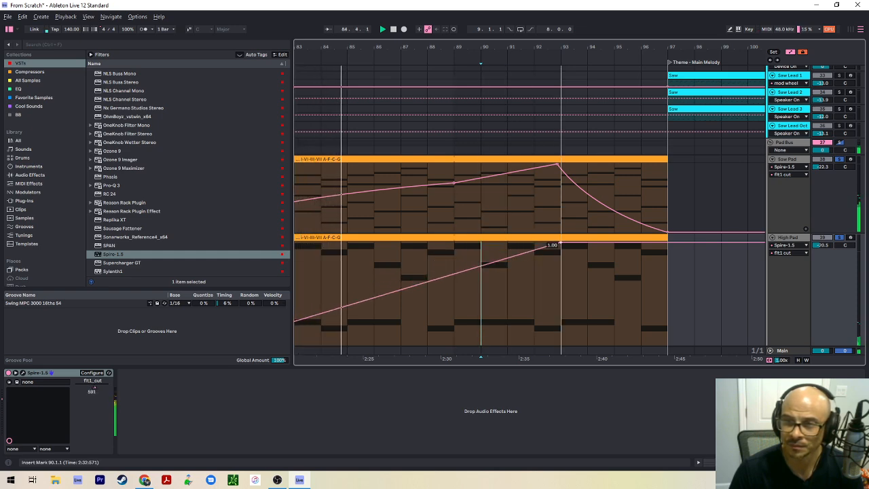
pyautogui.click(453, 184)
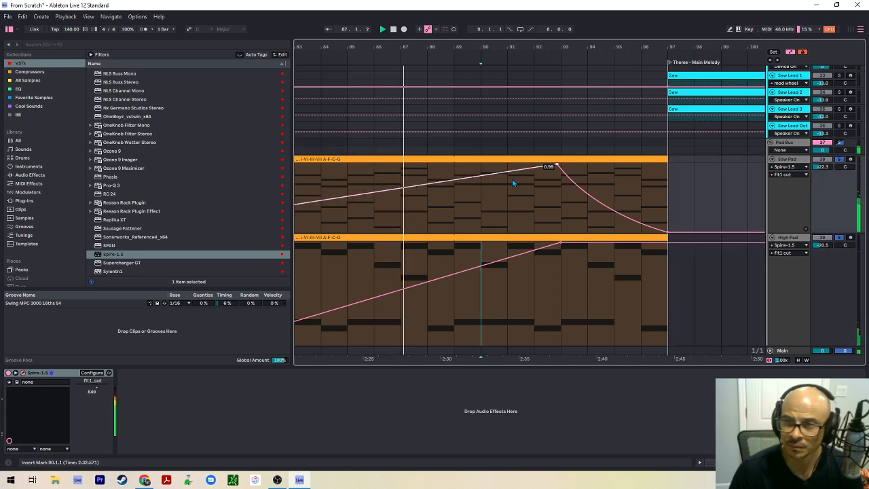
pyautogui.moveTo(556, 165); pyautogui.dragTo(453, 165)
pyautogui.moveTo(560, 243); pyautogui.dragTo(455, 243)
# Add a High Pad cutoff fall from bar 89 to bar 97 and bend it into a fast-dropping curve
pyautogui.moveTo(594, 242); pyautogui.dragTo(667, 353)
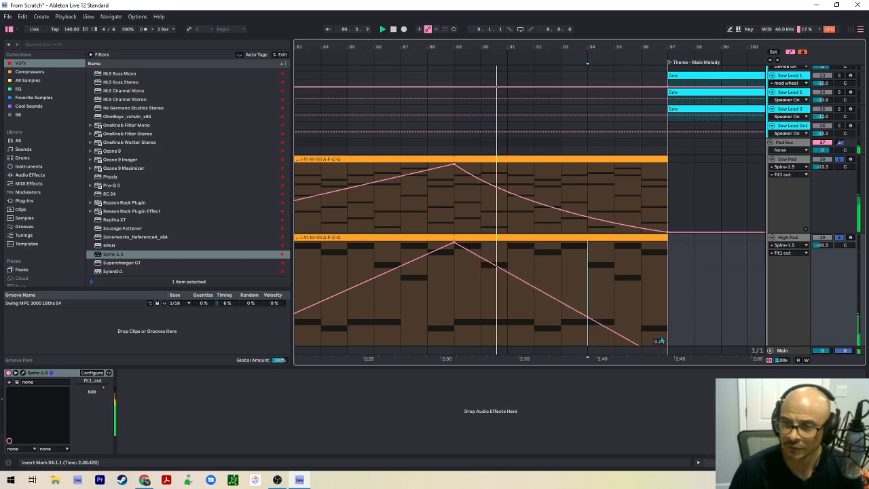
pyautogui.scroll(-3, 646, 305)
pyautogui.press('w')
pyautogui.press('x')
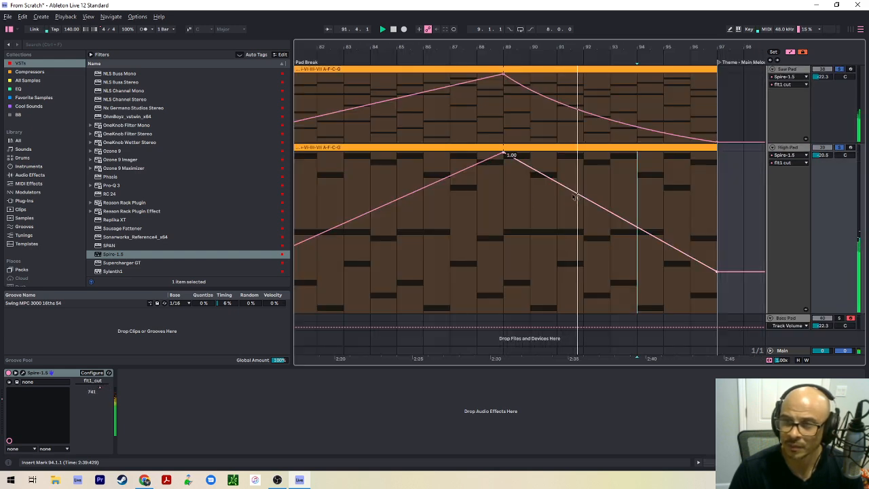
pyautogui.moveTo(512, 157); pyautogui.dragTo(517, 171)
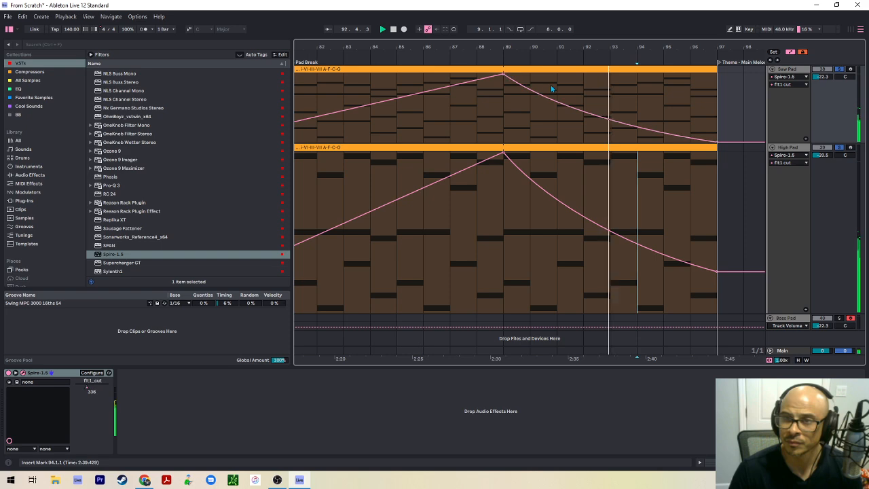
# Bend the Saw Pad and High Pad cutoff falls upward so both stay high and drop just before bar 97
pyautogui.press('a')
pyautogui.press('w')
pyautogui.scroll(3, 446, 109)
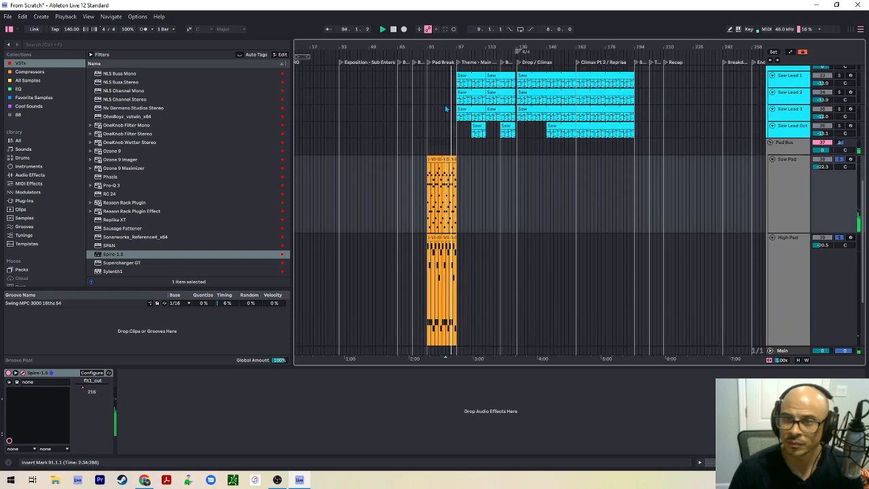
pyautogui.click(785, 187)
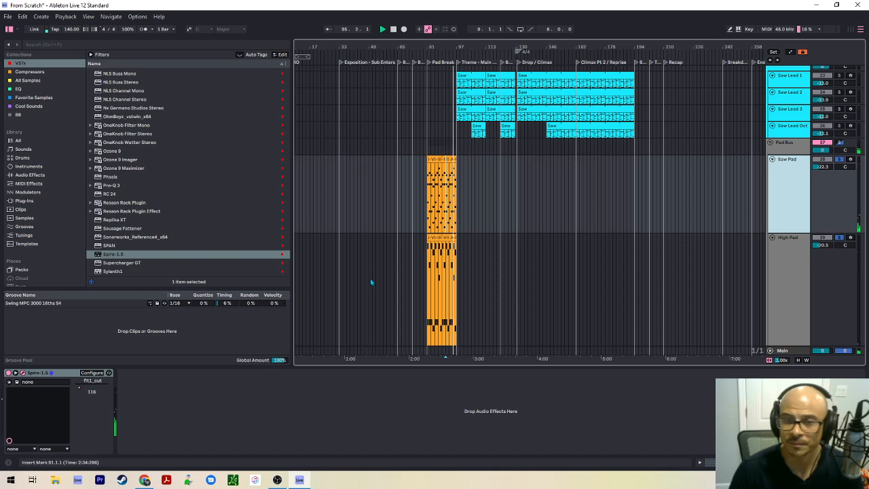
pyautogui.press('a')
pyautogui.scroll(10, 446, 170)
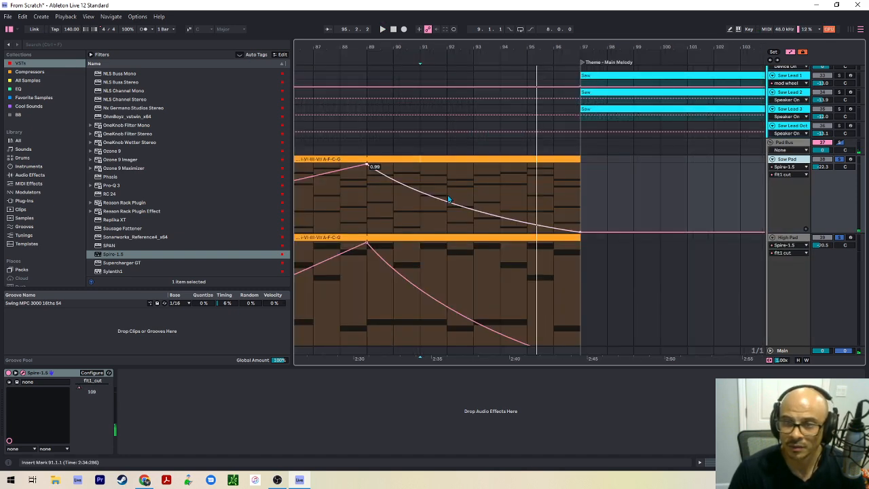
pyautogui.moveTo(477, 214); pyautogui.dragTo(477, 177)
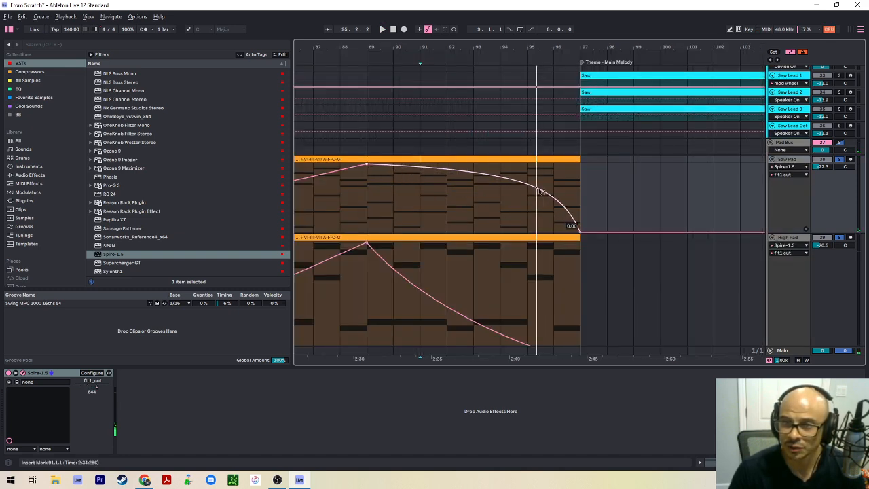
pyautogui.moveTo(464, 299); pyautogui.dragTo(456, 262)
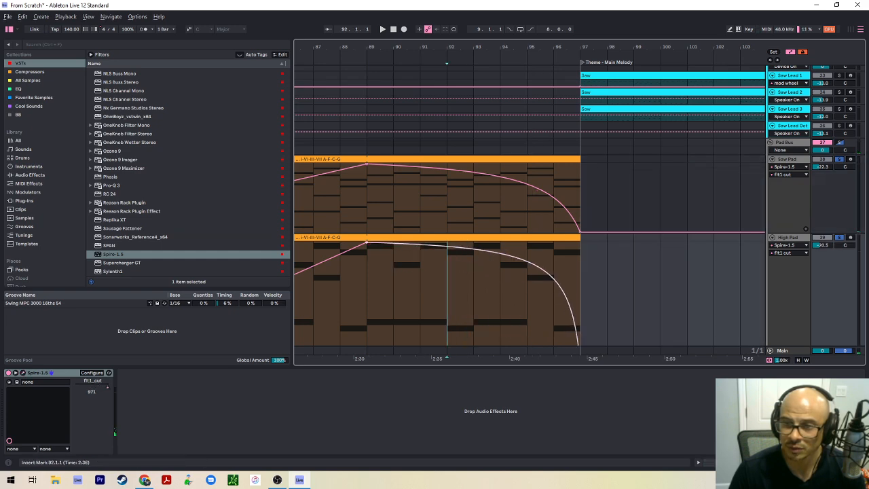
pyautogui.press('a')
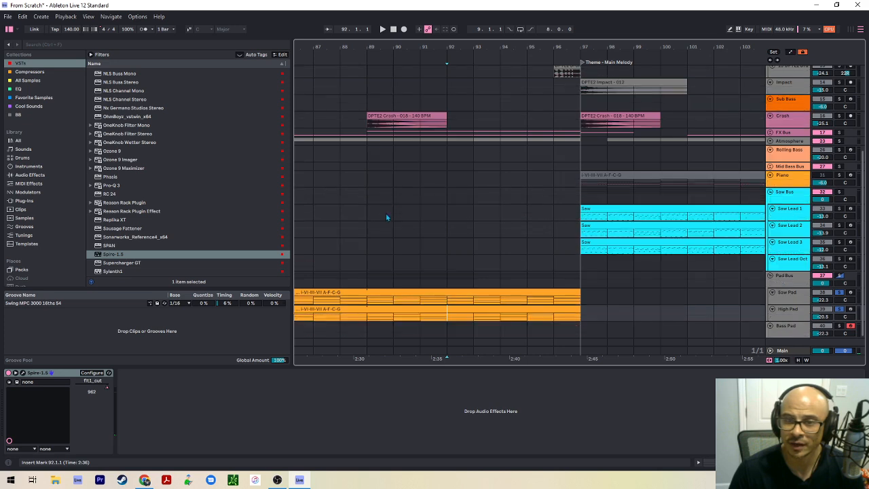
# Copy the Saw Pad and High Pad clips from the Pad Break to bar 105
pyautogui.press('w')
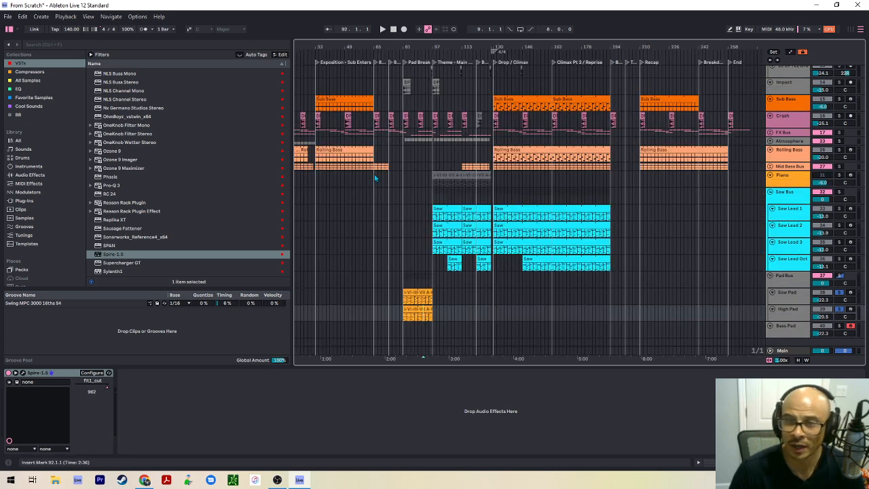
pyautogui.moveTo(399, 179); pyautogui.dragTo(431, 180)
pyautogui.scroll(-1, 515, 204)
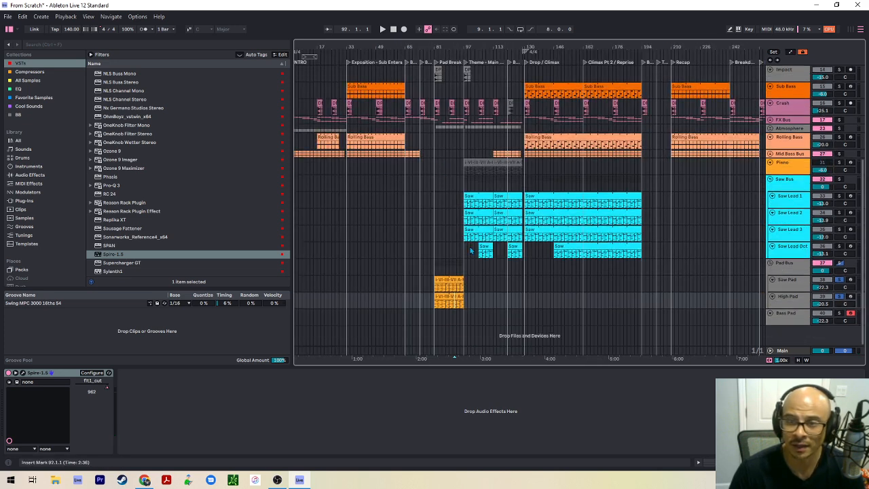
pyautogui.click(517, 248)
pyautogui.click(447, 279)
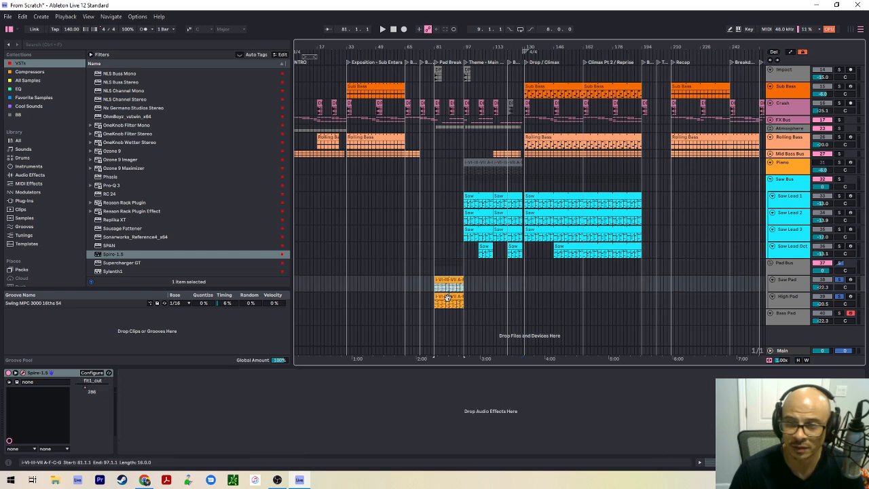
pyautogui.keyDown('shift'); pyautogui.click(448, 295); pyautogui.keyUp('shift')
pyautogui.moveTo(449, 280); pyautogui.dragTo(460, 286)
pyautogui.moveTo(515, 291); pyautogui.dragTo(489, 288)
# Set the grid to 8 bars and clear bars 97 to 105 on Pad Bus, Saw Pad and High Pad
pyautogui.scroll(8, 482, 289)
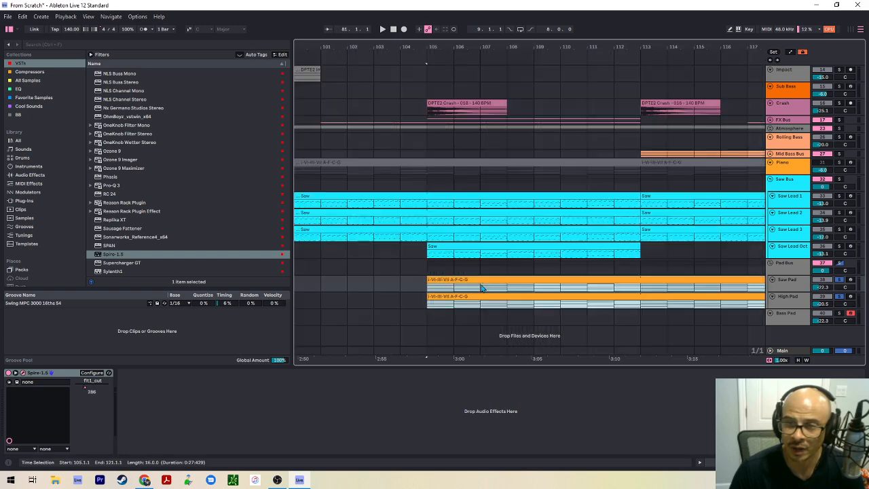
pyautogui.hscroll(-4, 395, 282)
pyautogui.moveTo(345, 278); pyautogui.dragTo(547, 306)
pyautogui.rightClick(499, 288)
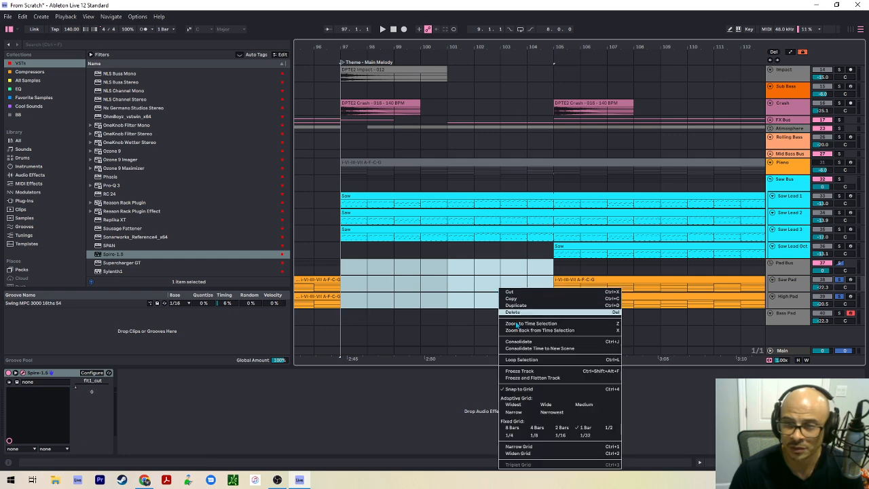
pyautogui.click(509, 427)
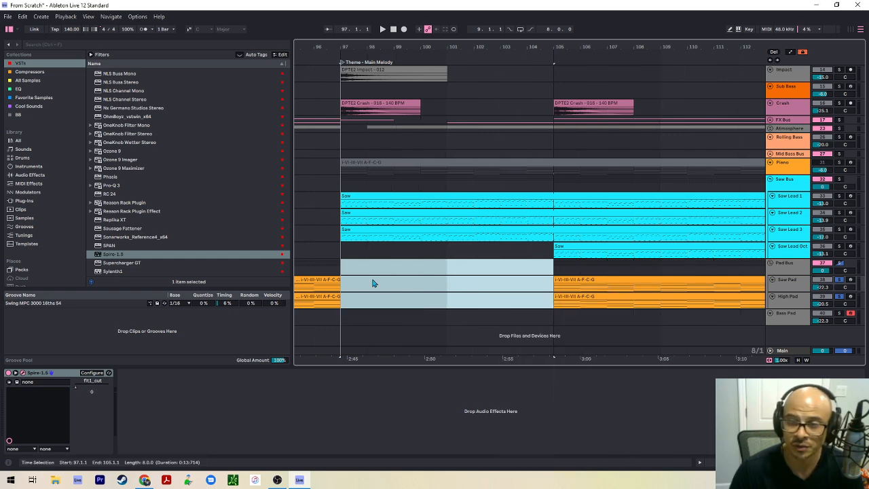
pyautogui.press('Delete')
pyautogui.scroll(-10, 385, 281)
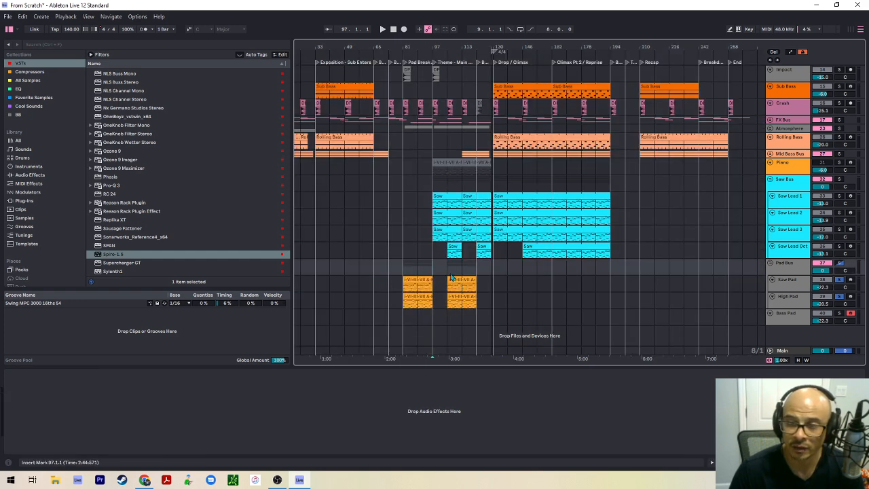
# Automate Saw Pad's filter cutoff to rise from bar 105 to bar 113 and play from bar 105
pyautogui.press('space')
pyautogui.press('a')
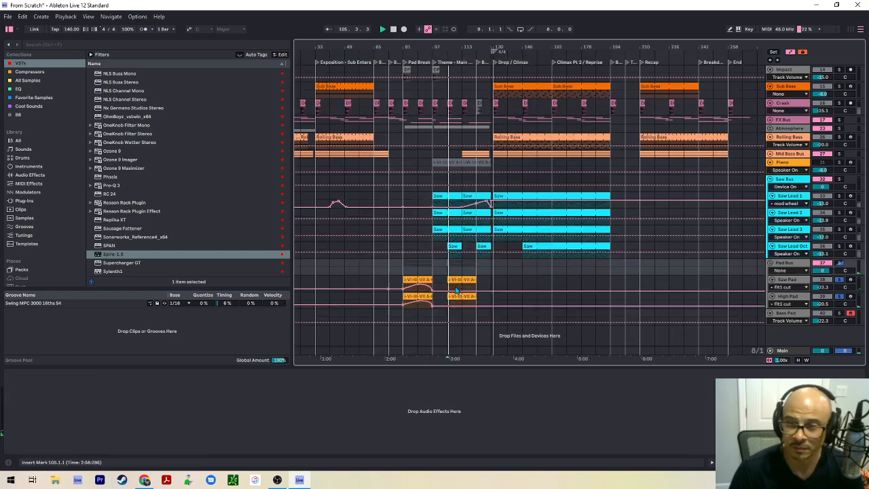
pyautogui.scroll(2, 454, 289)
pyautogui.scroll(-2, 454, 287)
pyautogui.doubleClick(455, 280)
pyautogui.moveTo(456, 285); pyautogui.dragTo(463, 258)
pyautogui.moveTo(439, 283); pyautogui.dragTo(447, 292)
pyautogui.press('space')
pyautogui.press('space')
pyautogui.click(448, 266)
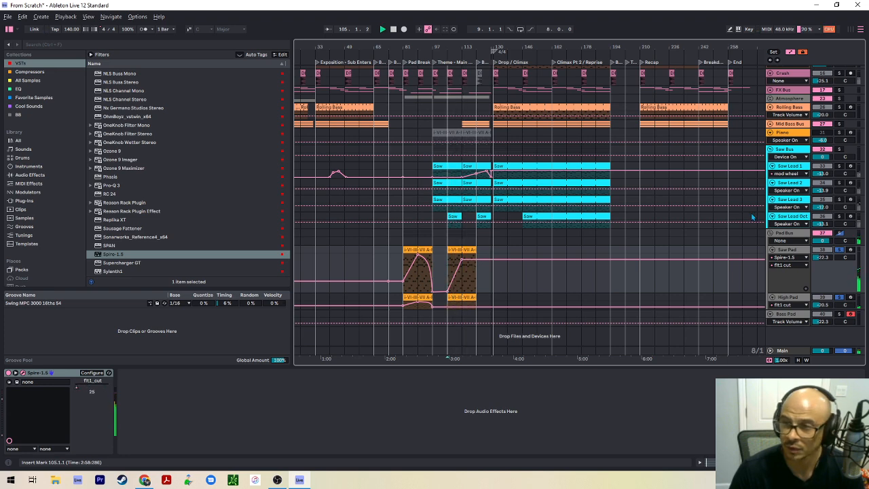
# Hide the automation and add BritsonChannel after Spire on the Saw Pad track
pyautogui.press('a')
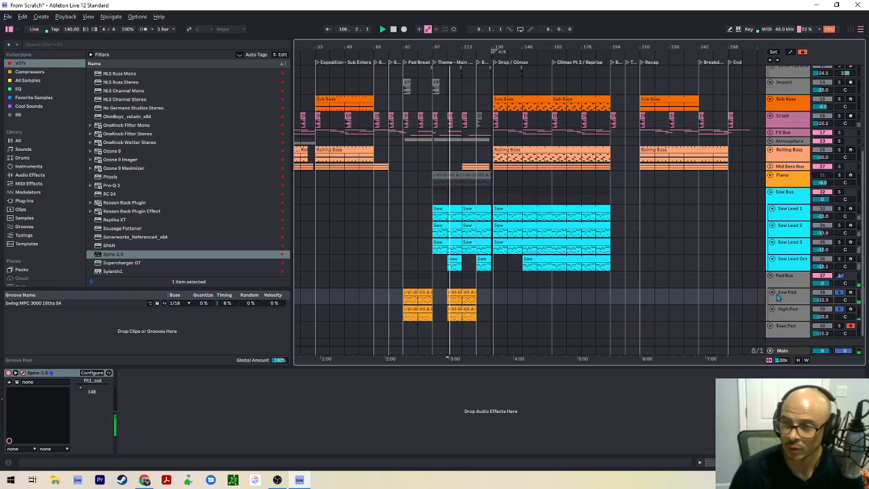
pyautogui.scroll(15, 118, 204)
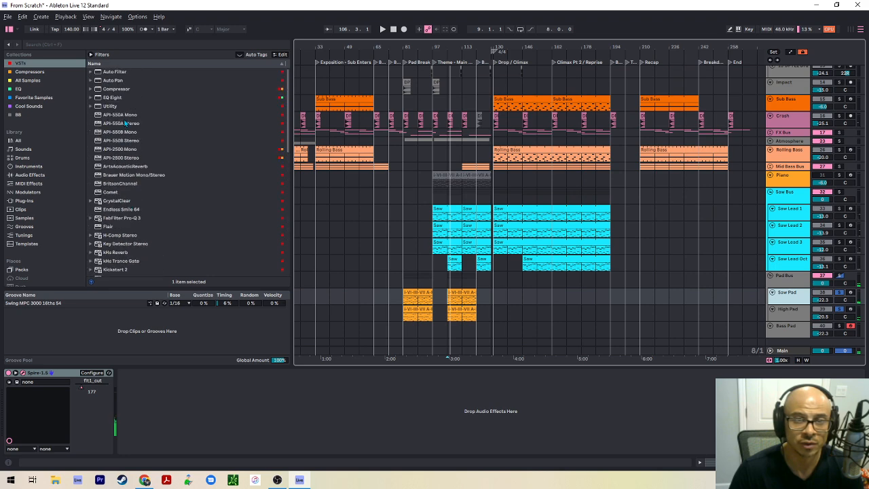
pyautogui.click(120, 183)
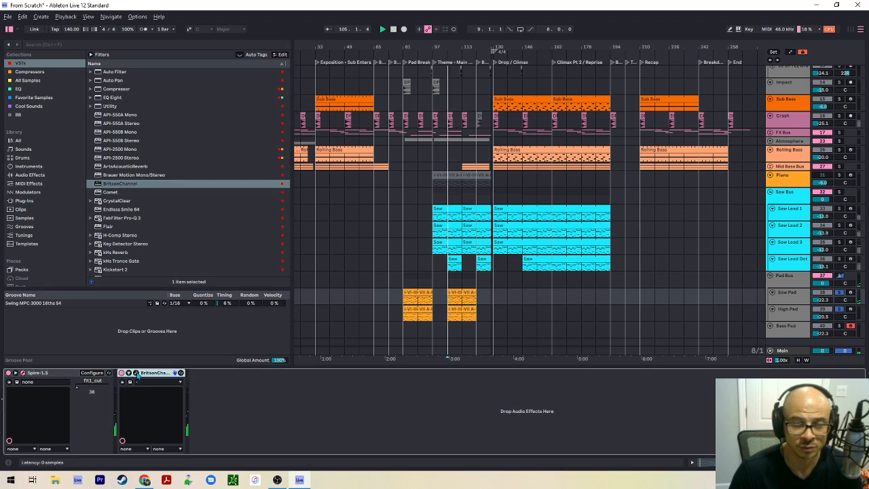
# While playing from bar 113, lower Saw Pad's BritsonChannel fader to about -12 and set the track volume to -19.1 dB
pyautogui.click(464, 283)
pyautogui.press('space')
pyautogui.press('space')
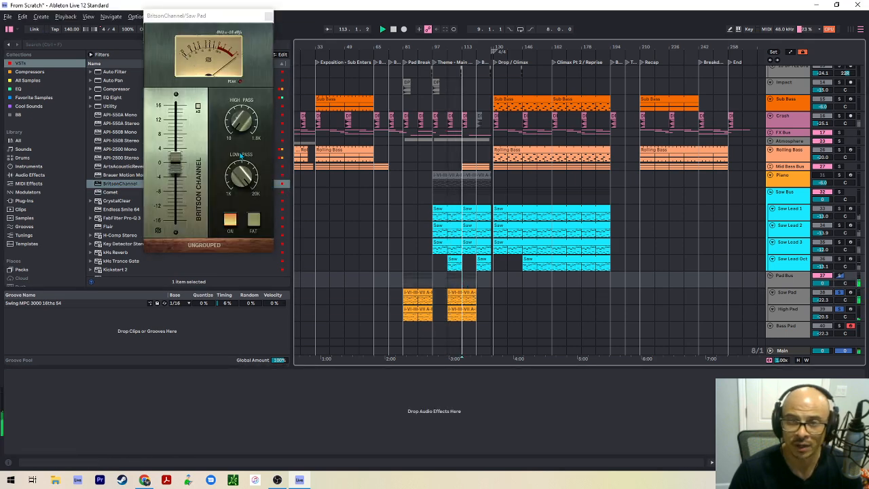
pyautogui.moveTo(174, 163); pyautogui.dragTo(173, 266)
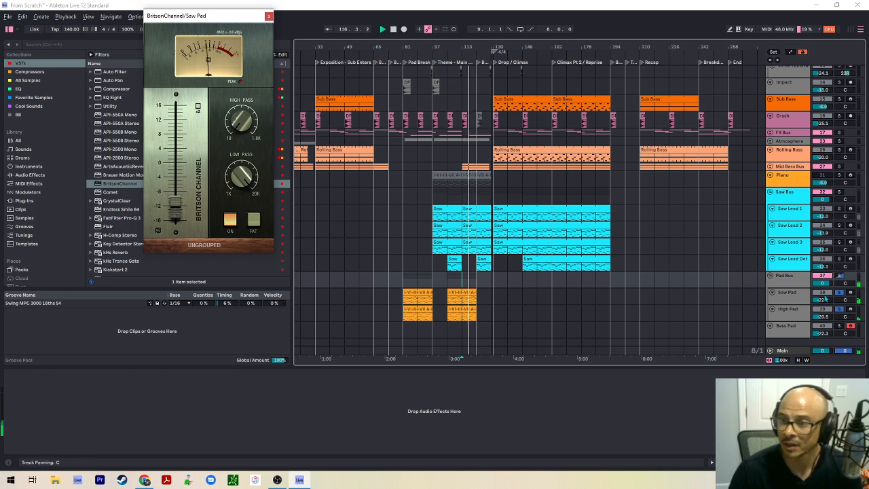
pyautogui.click(786, 298)
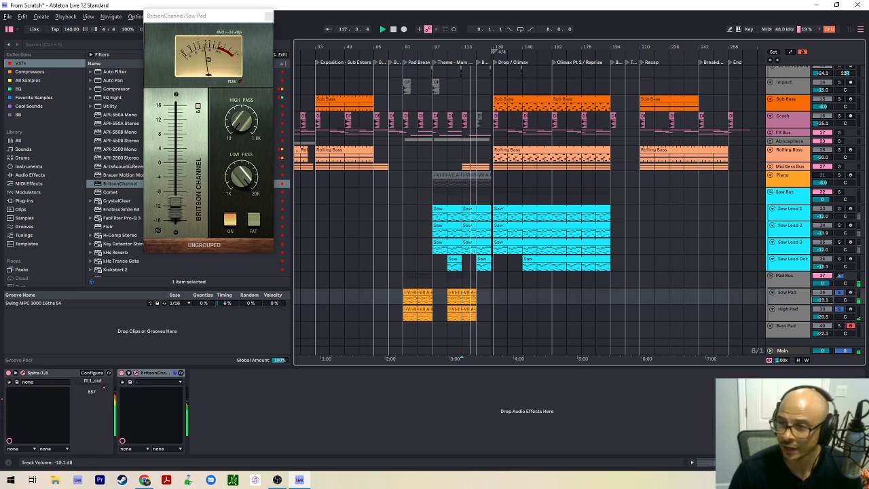
# Set the Saw Pad track's volume to -15.0 dB and close its BritsonChannel window
pyautogui.moveTo(822, 300); pyautogui.dragTo(822, 291)
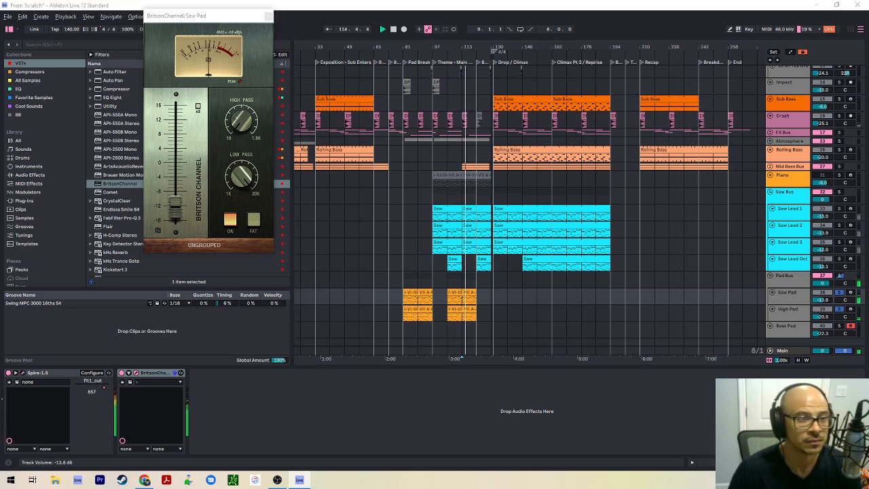
pyautogui.moveTo(821, 299); pyautogui.dragTo(822, 302)
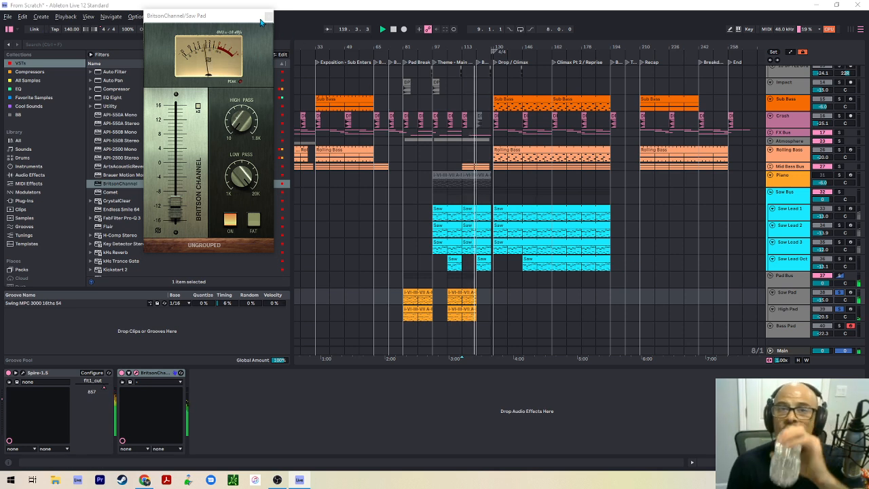
pyautogui.click(799, 302)
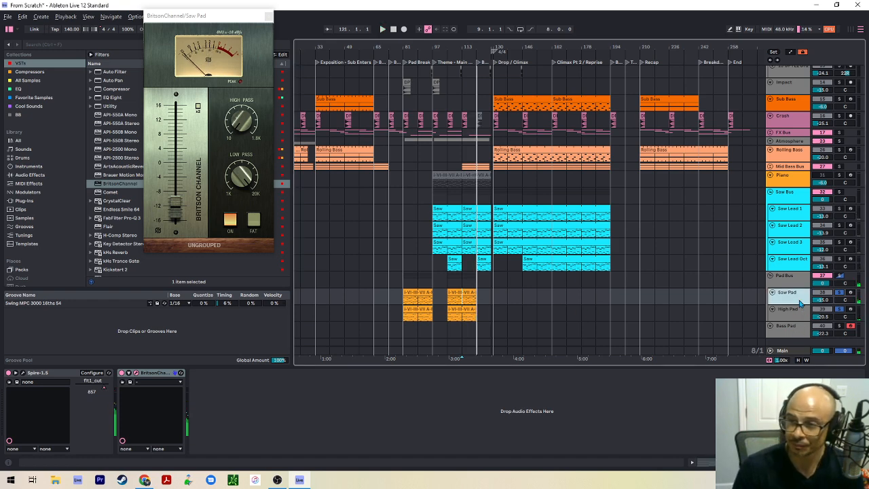
pyautogui.click(269, 15)
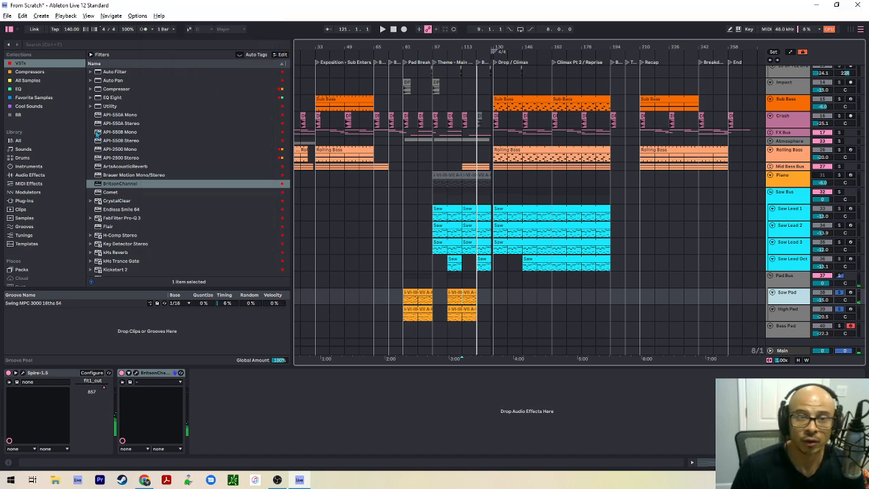
# Add FabFilter Pro-Q 3 to the Saw Pad and create a 12 dB/oct low cut at 250 Hz
pyautogui.click(114, 74)
pyautogui.click(118, 218)
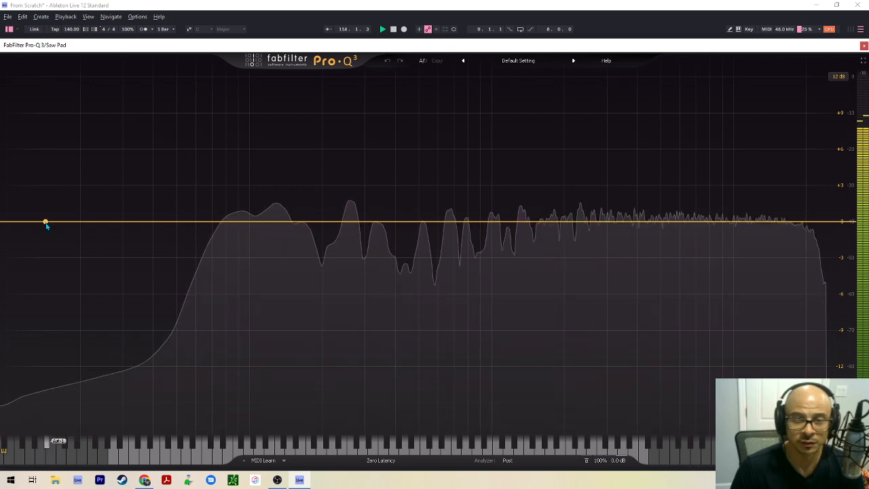
pyautogui.click(44, 221)
pyautogui.doubleClick(39, 191)
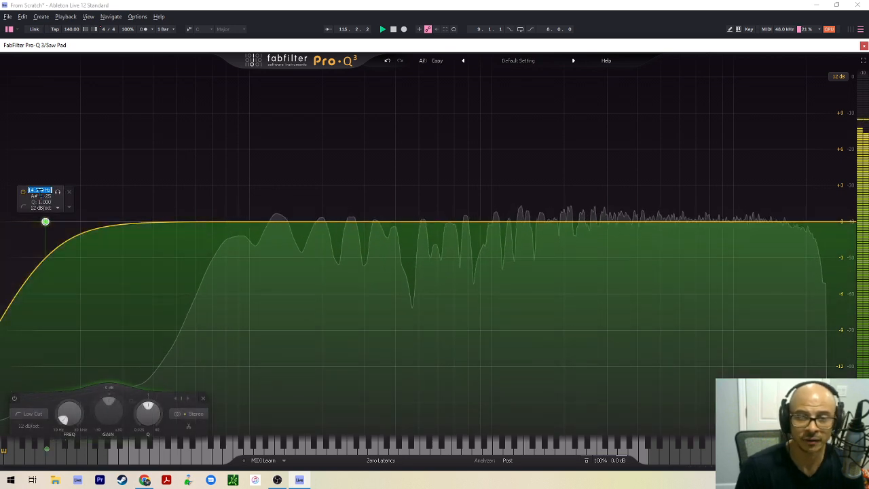
pyautogui.write('250')
pyautogui.press('Return')
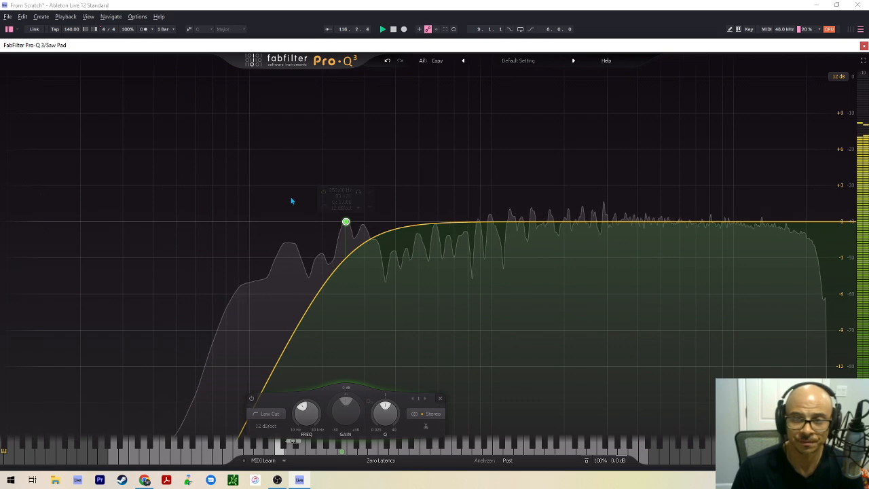
# Set the Saw Pad low cut's frequency to 225 Hz and close the equalizer window
pyautogui.doubleClick(336, 191)
pyautogui.write('225')
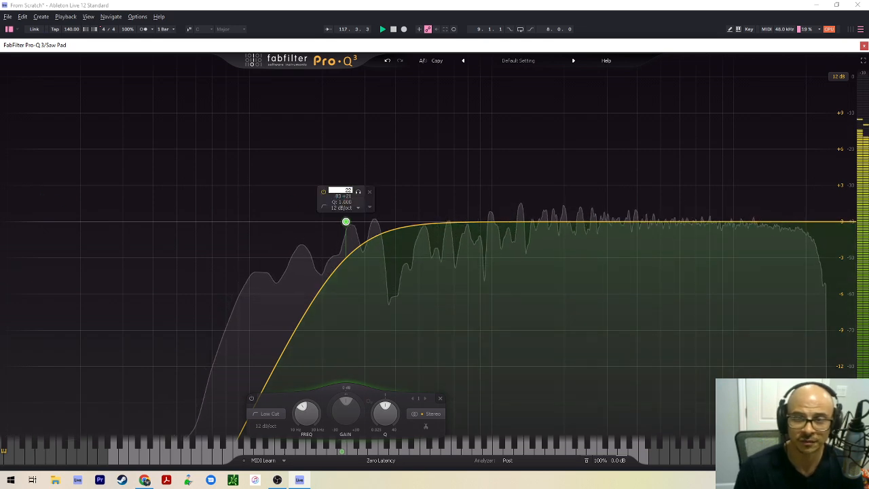
pyautogui.press('Return')
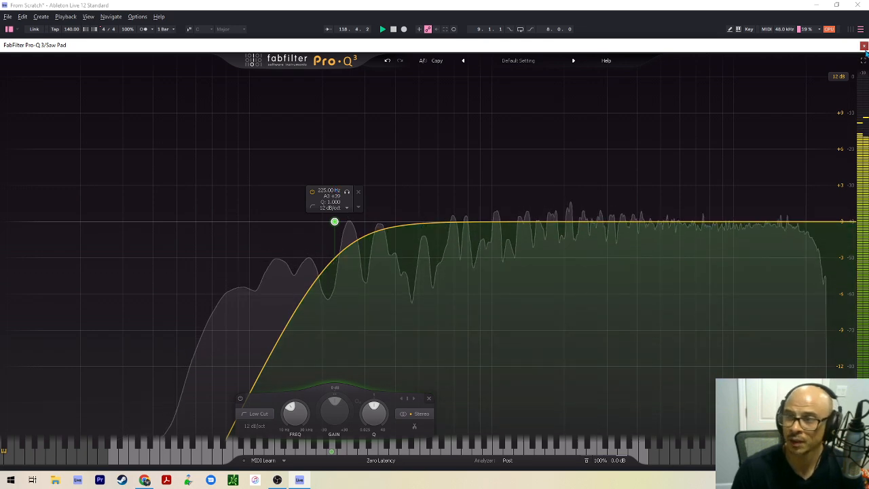
pyautogui.click(863, 46)
# Add FabFilter Pro-Q 3 to the High Pad track and place BritsonChannel between Spire and the equalizer
pyautogui.scroll(-1, 422, 317)
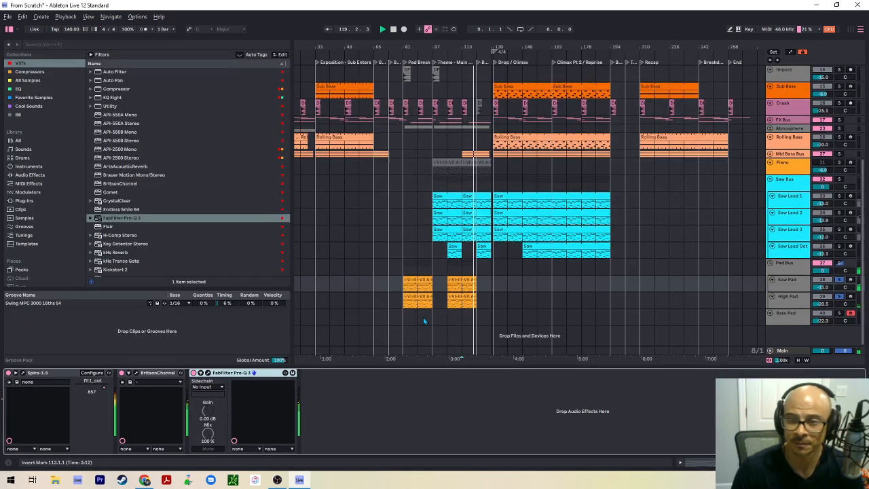
pyautogui.click(780, 295)
pyautogui.click(790, 284)
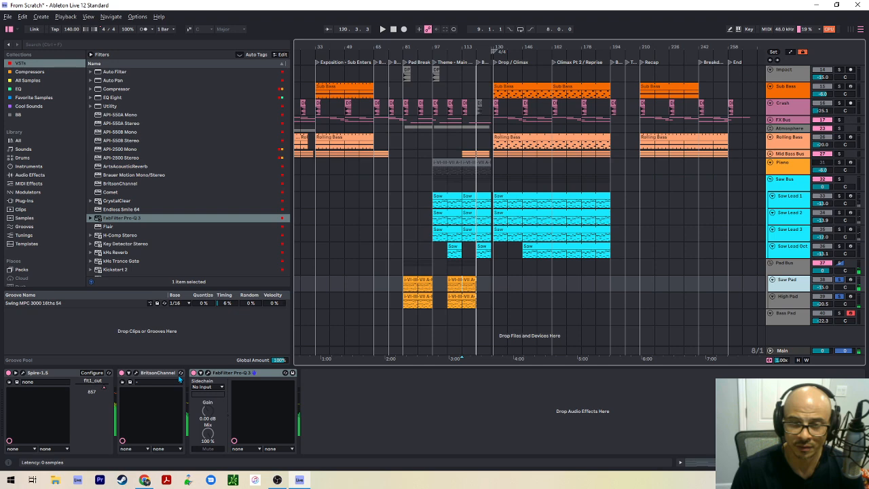
pyautogui.click(789, 306)
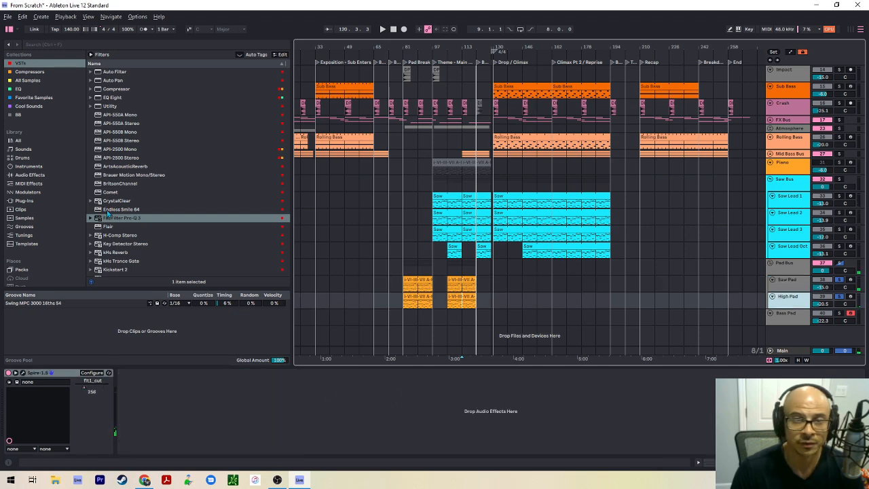
pyautogui.moveTo(114, 220); pyautogui.dragTo(167, 379)
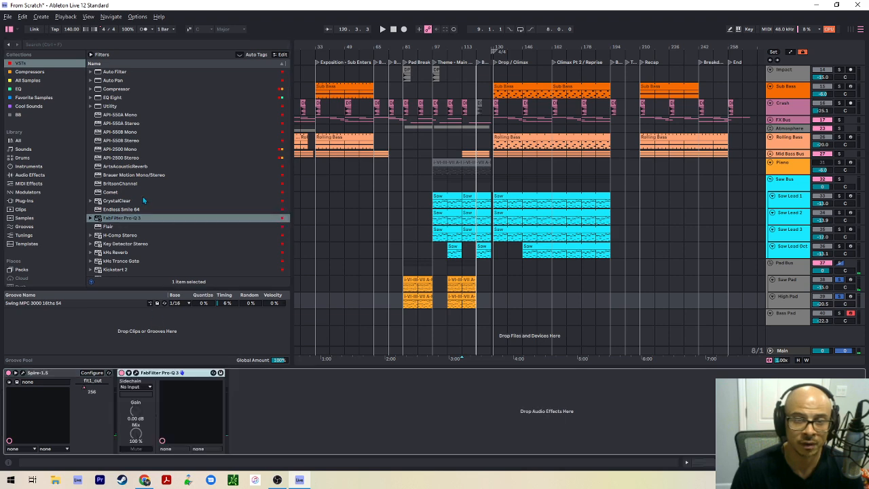
pyautogui.moveTo(133, 184); pyautogui.dragTo(126, 380)
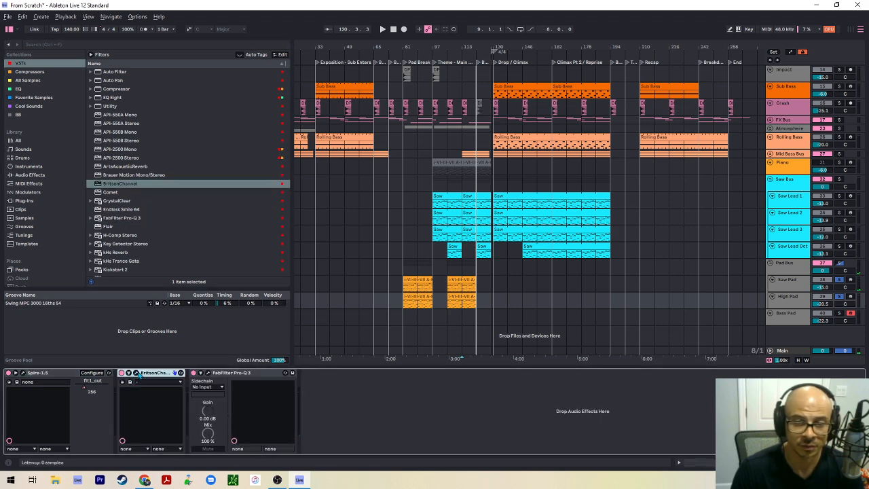
# Open the High Pad's BritsonChannel and play the pads from bar 89 to check its input level
pyautogui.click(137, 373)
pyautogui.press('space')
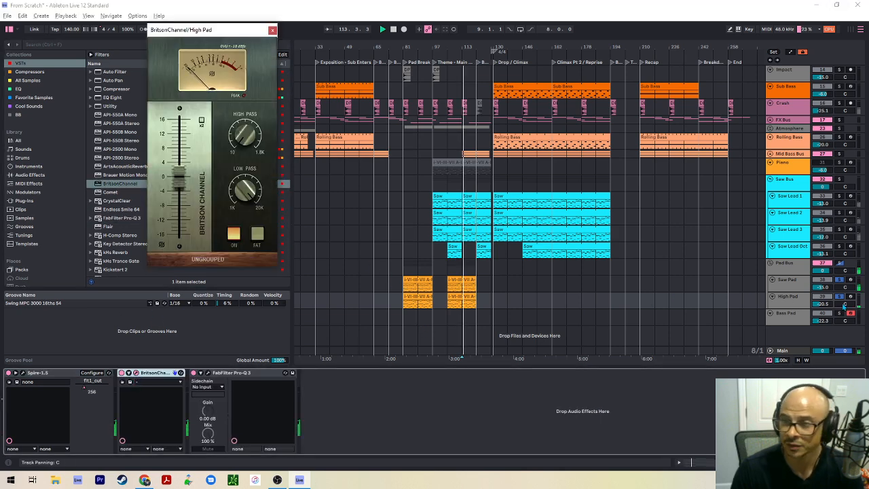
pyautogui.click(803, 305)
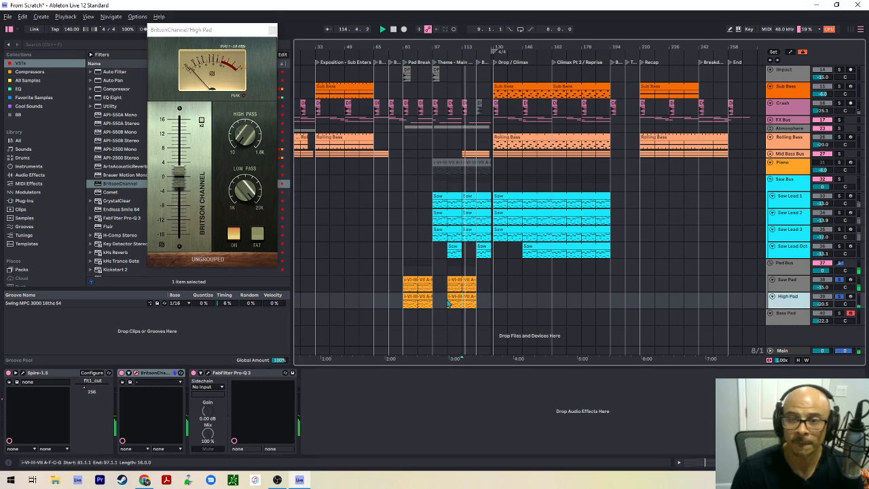
pyautogui.click(417, 265)
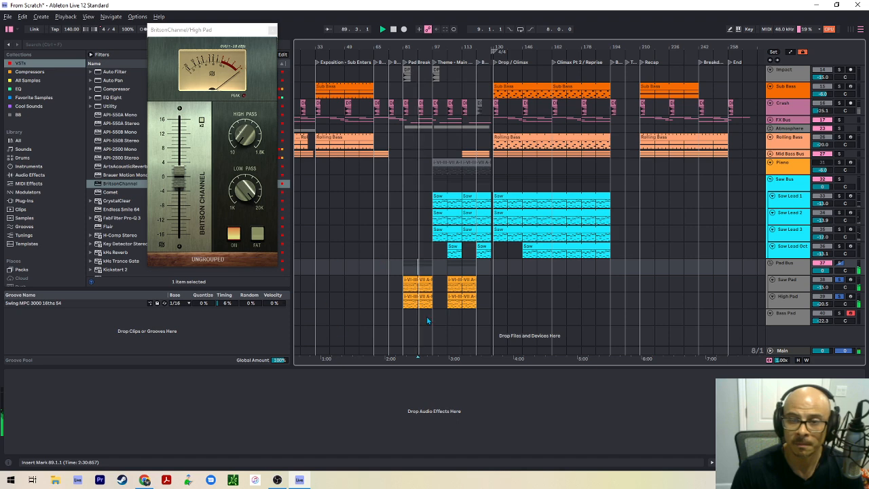
pyautogui.click(784, 304)
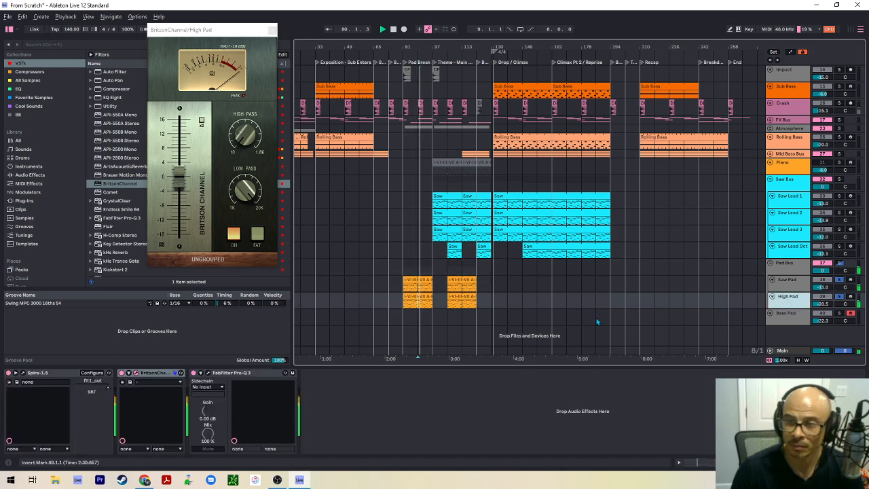
# Lower the High Pad's Spire fit1 cut automation point at bar 89 to 0.64, re-enable automation and play it back
pyautogui.click(23, 373)
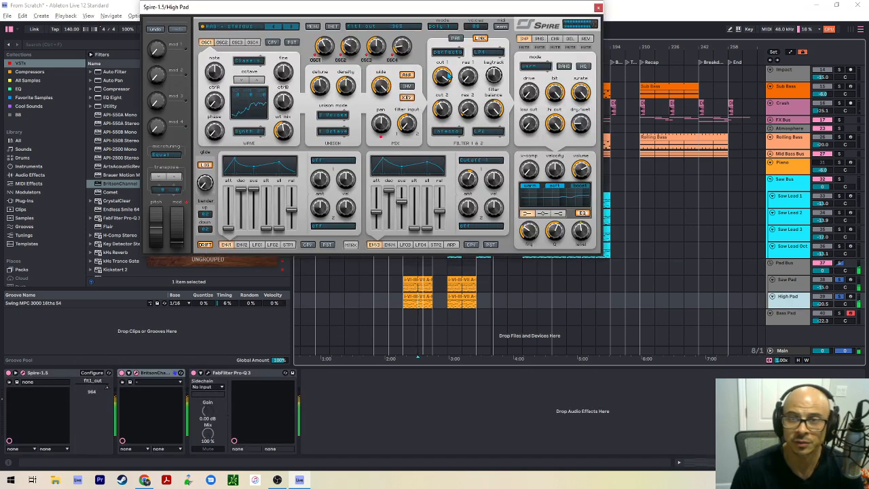
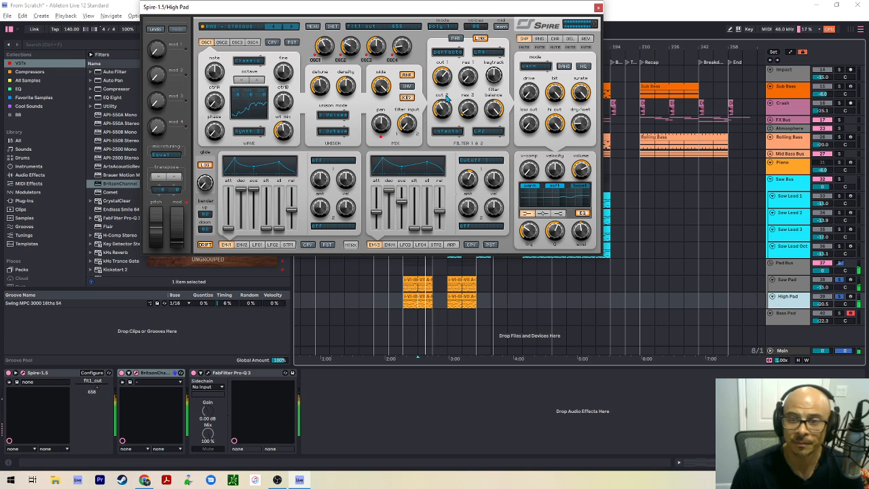
pyautogui.click(417, 288)
pyautogui.press('a')
pyautogui.scroll(3, 416, 298)
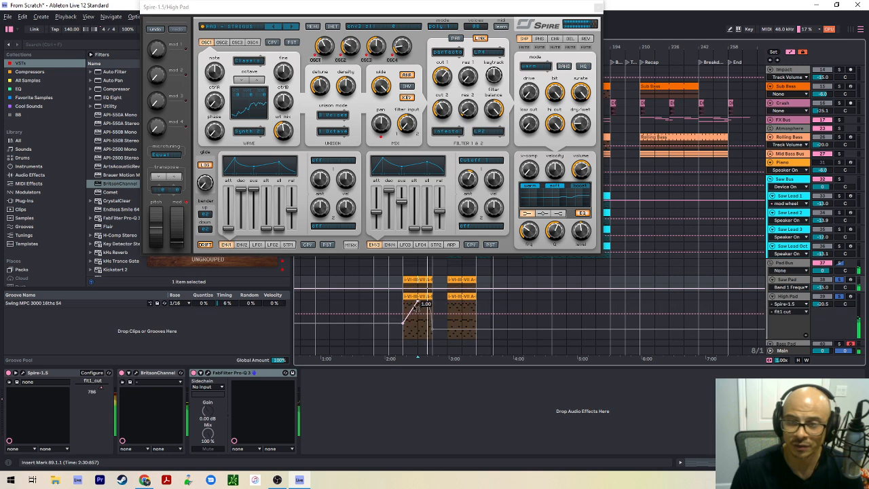
pyautogui.moveTo(418, 304); pyautogui.dragTo(418, 312)
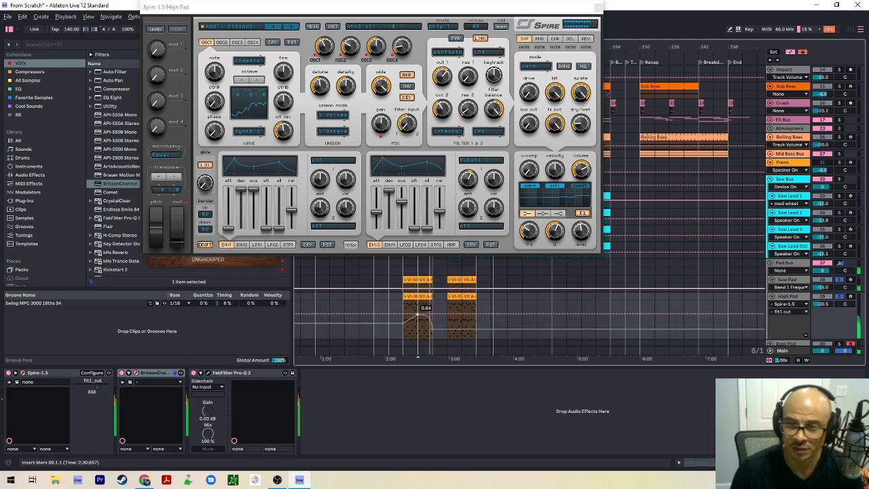
pyautogui.click(598, 8)
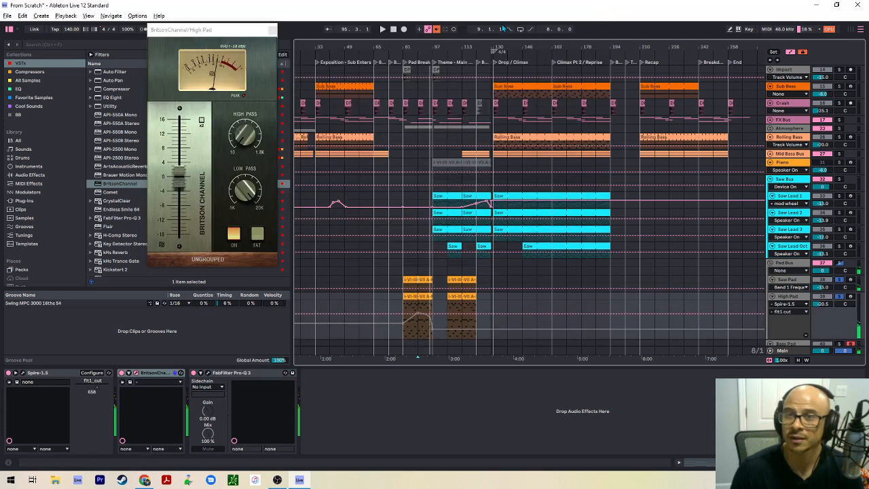
pyautogui.click(437, 30)
pyautogui.press('space')
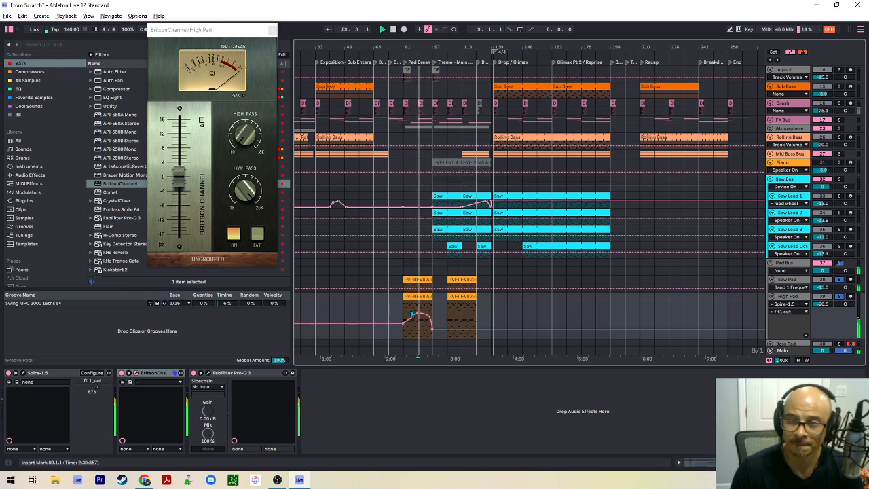
# Stop playback and hide the automation lanes in the arrangement
pyautogui.hotkey('alt', 'space')
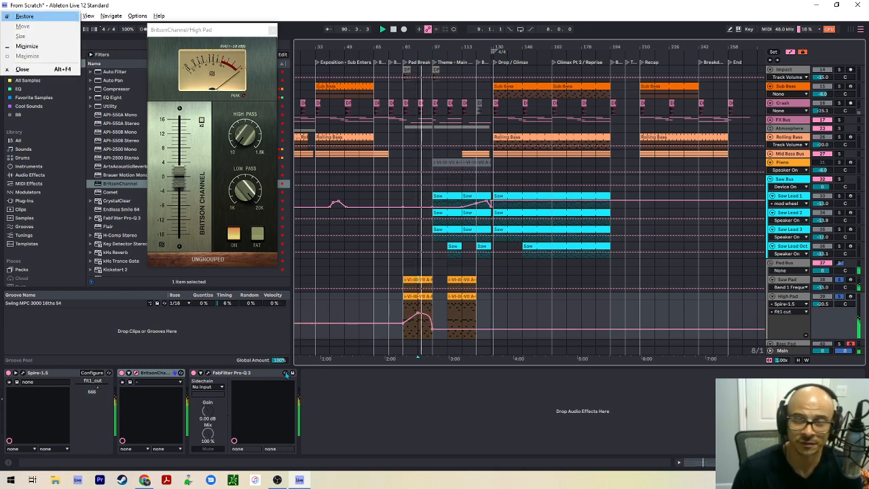
pyautogui.click(427, 275)
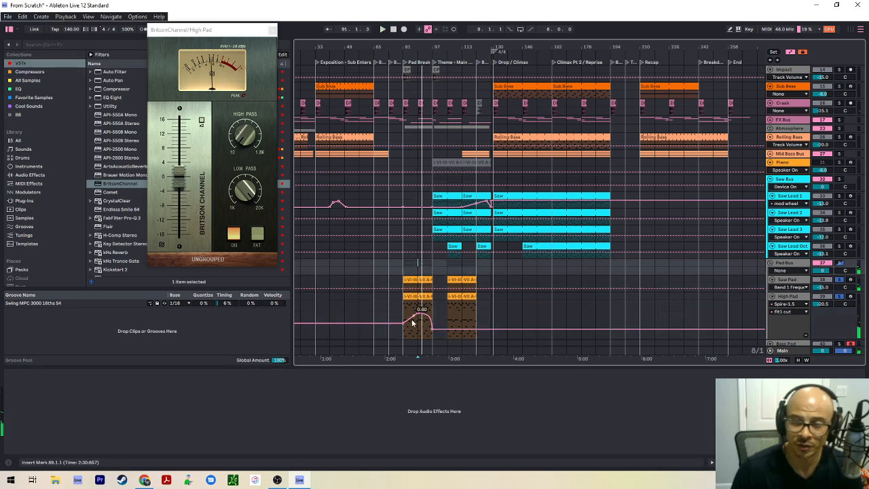
pyautogui.scroll(-2, 411, 297)
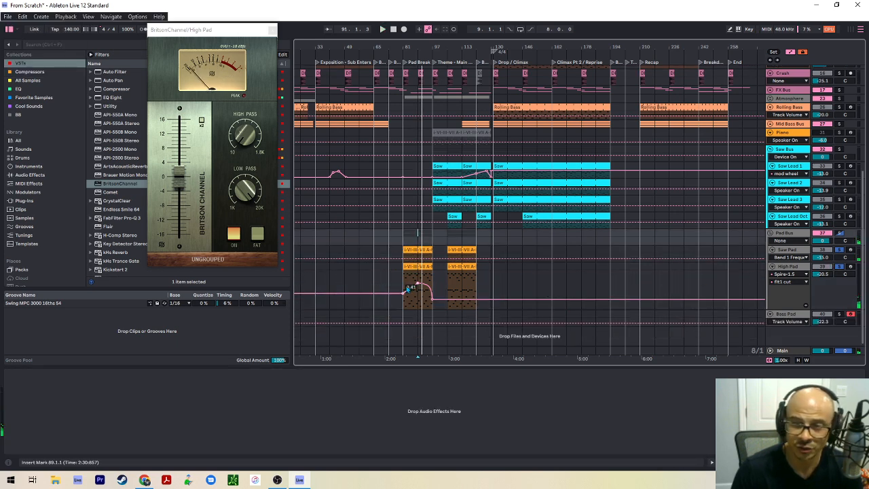
pyautogui.scroll(-2, 408, 287)
pyautogui.press('a')
# Play the pads from bar 81, lower the High Pad's BritsonChannel fader to about -6 dB and close its window
pyautogui.click(408, 284)
pyautogui.press('space')
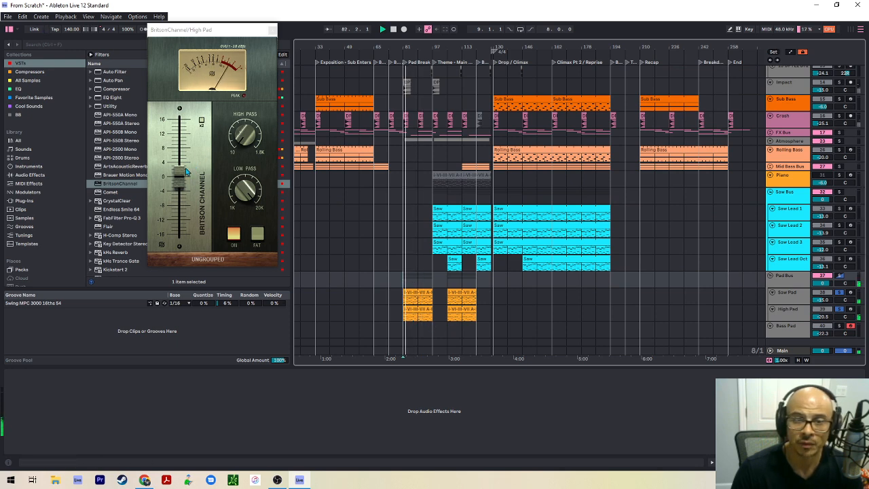
pyautogui.click(176, 182)
pyautogui.moveTo(176, 182); pyautogui.dragTo(173, 274)
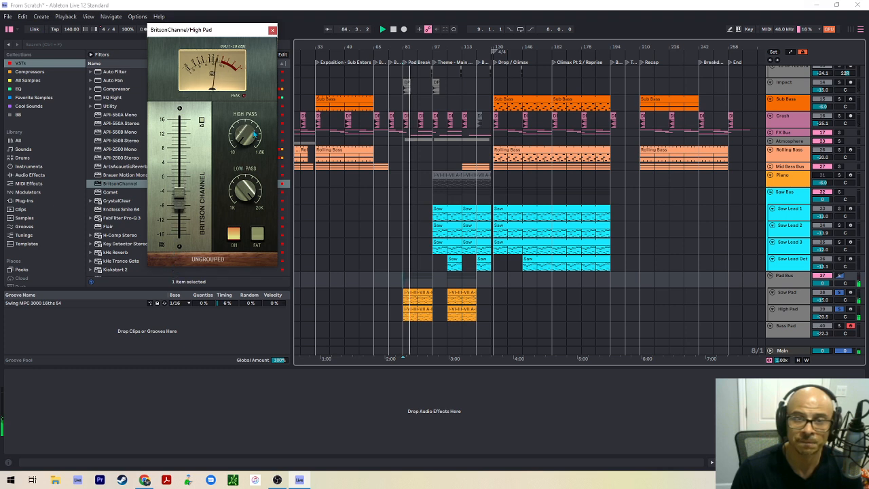
pyautogui.click(272, 31)
# Copy the High Pad clip that starts at bar 81 onto the Bass Pad track at the same position
pyautogui.scroll(-1, 497, 316)
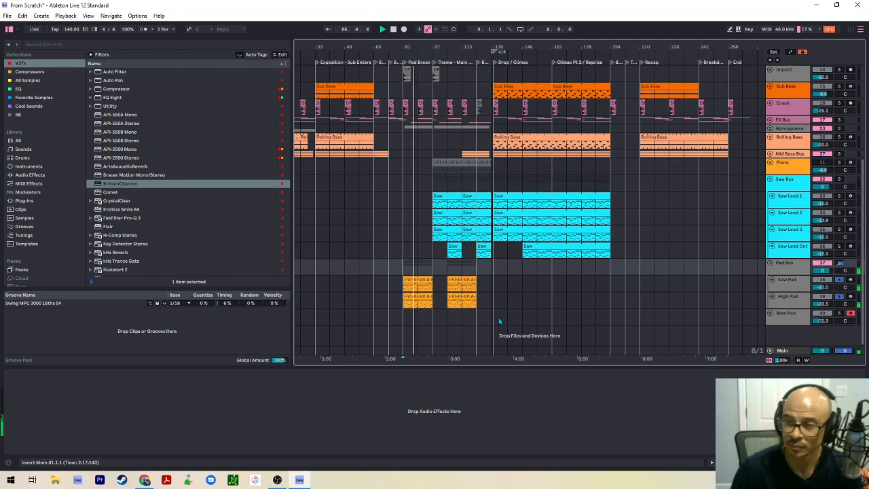
pyautogui.click(787, 314)
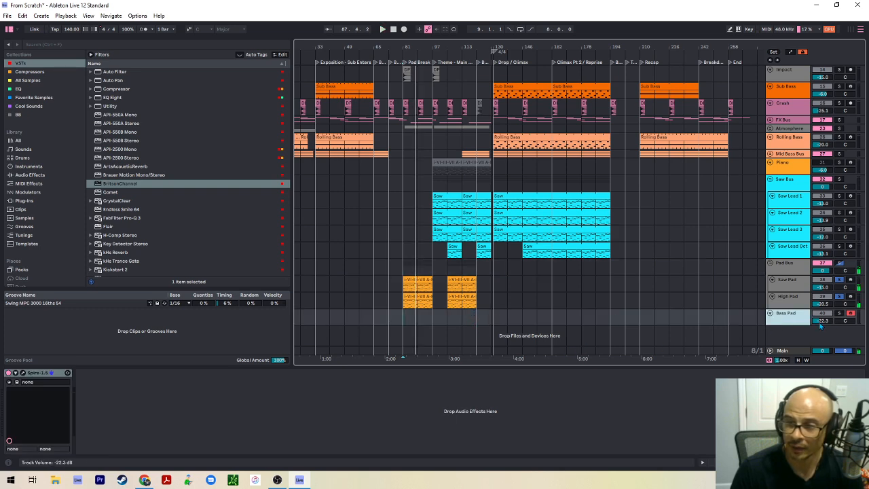
pyautogui.click(419, 298)
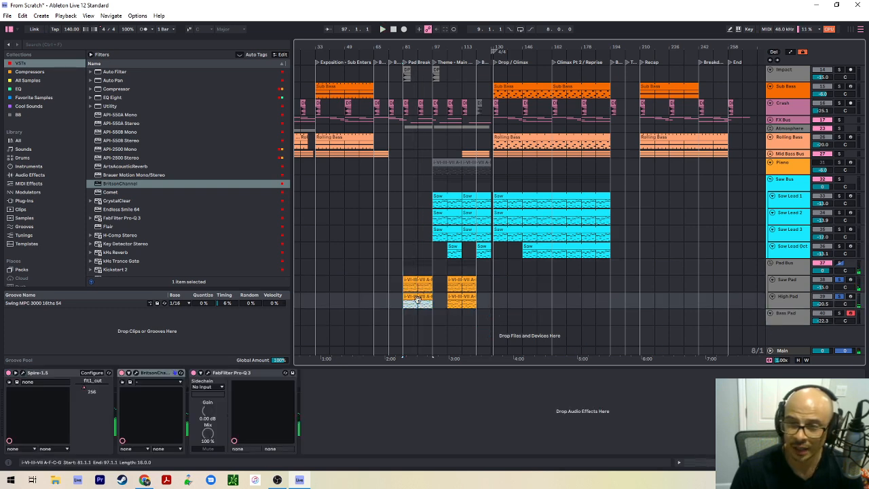
pyautogui.moveTo(418, 298); pyautogui.dragTo(417, 315)
# Open the Bass Pad clip and delete all its notes from B2 to C4, keeping only the lowest note of each chord
pyautogui.doubleClick(416, 315)
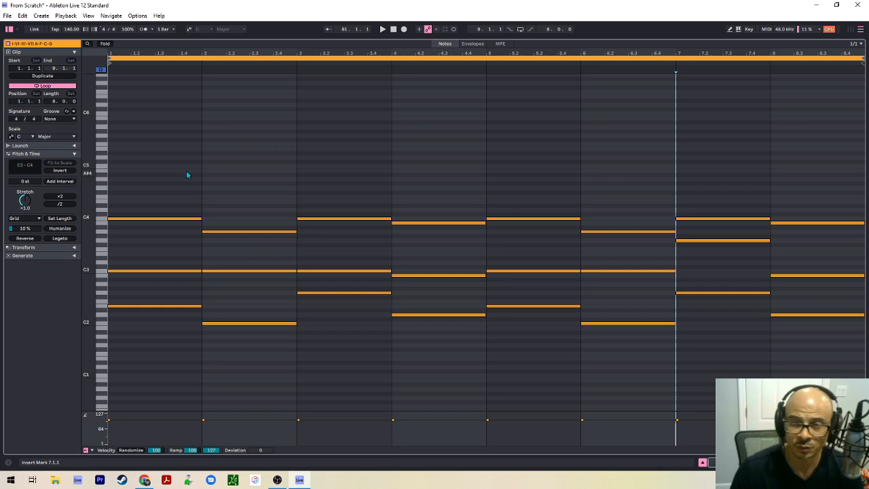
pyautogui.moveTo(178, 161); pyautogui.dragTo(866, 283)
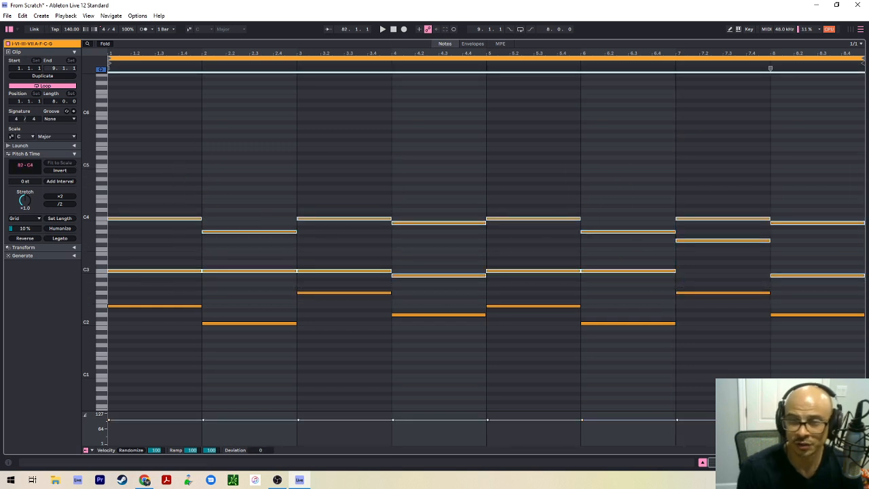
pyautogui.press('Delete')
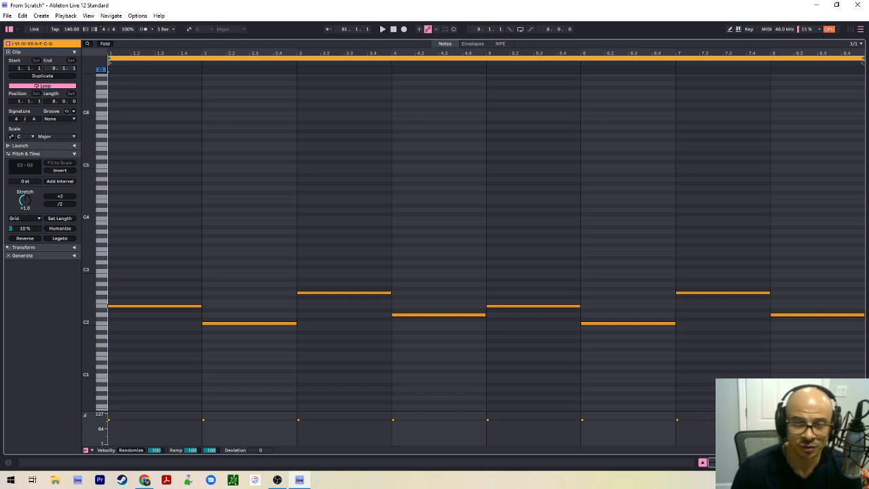
# Replace the Bass Pad clip at bar 81 with a copy of the Saw Pad clip and open its notes
pyautogui.hotkey('ctrl', 'alt', 'e')
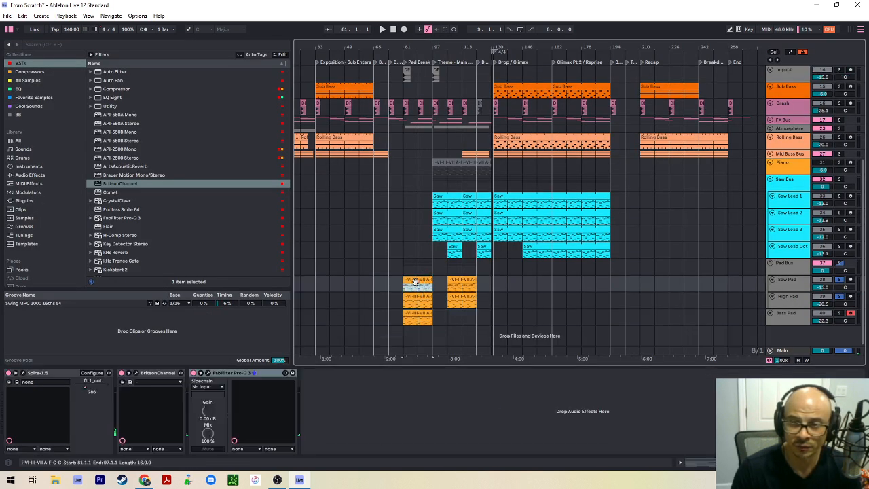
pyautogui.moveTo(415, 282); pyautogui.dragTo(417, 320)
pyautogui.doubleClick(417, 320)
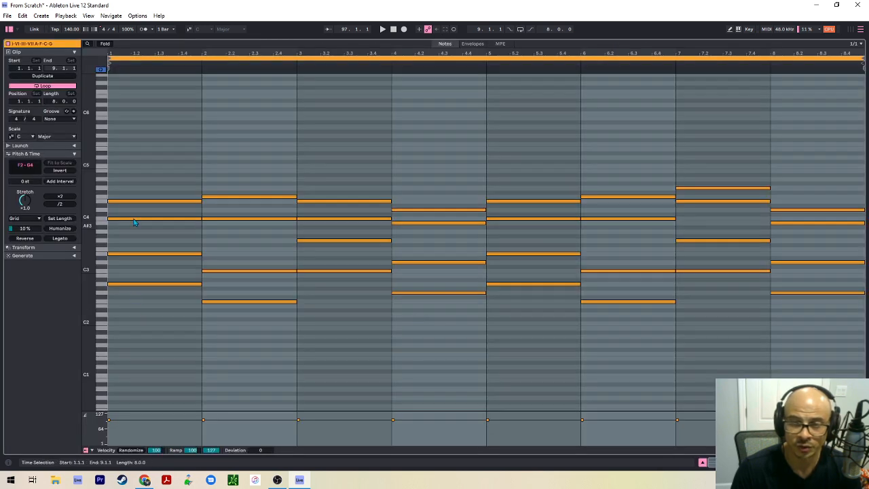
# Delete the upper notes of every chord in the Bass Pad clip, keeping only each chord's lowest note
pyautogui.moveTo(147, 163); pyautogui.dragTo(243, 269)
pyautogui.press('Delete')
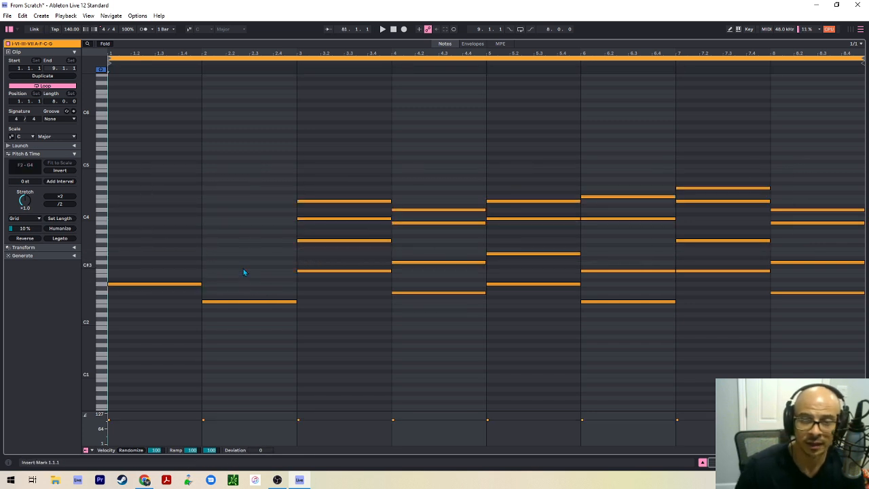
pyautogui.moveTo(297, 196); pyautogui.dragTo(806, 263)
pyautogui.press('Delete')
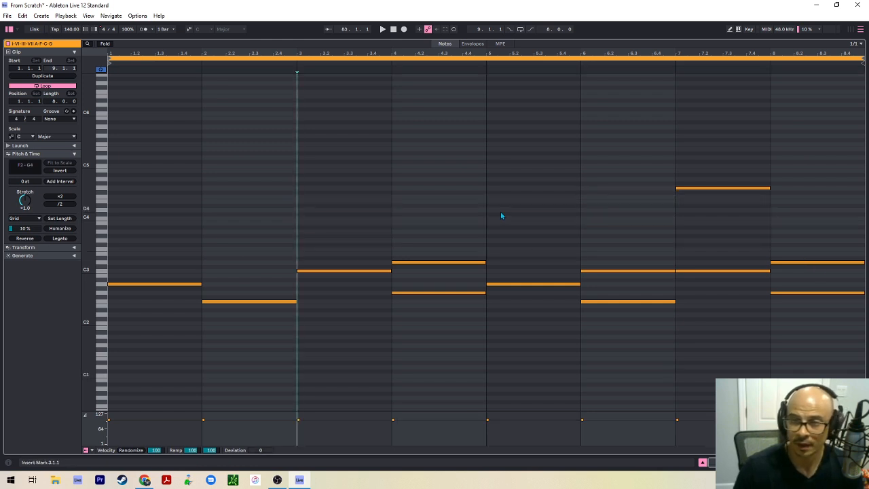
pyautogui.moveTo(501, 213); pyautogui.dragTo(455, 272)
pyautogui.press('Delete')
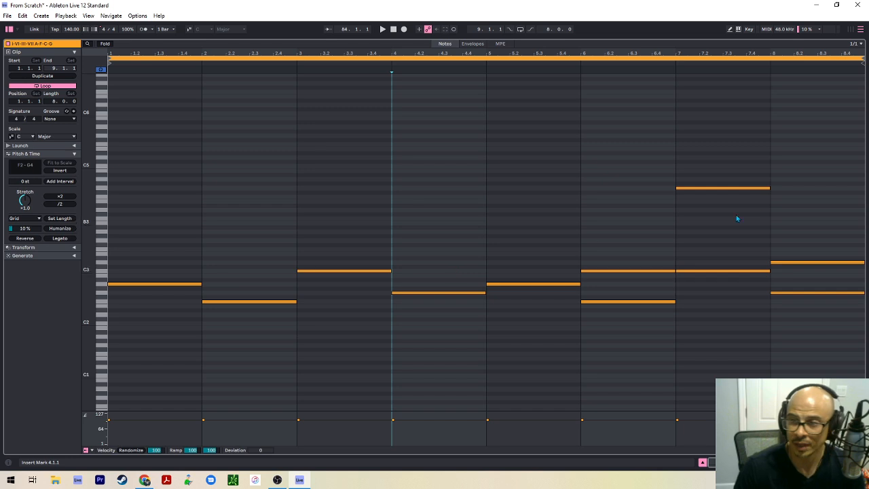
pyautogui.moveTo(646, 229); pyautogui.dragTo(629, 280)
pyautogui.press('Delete')
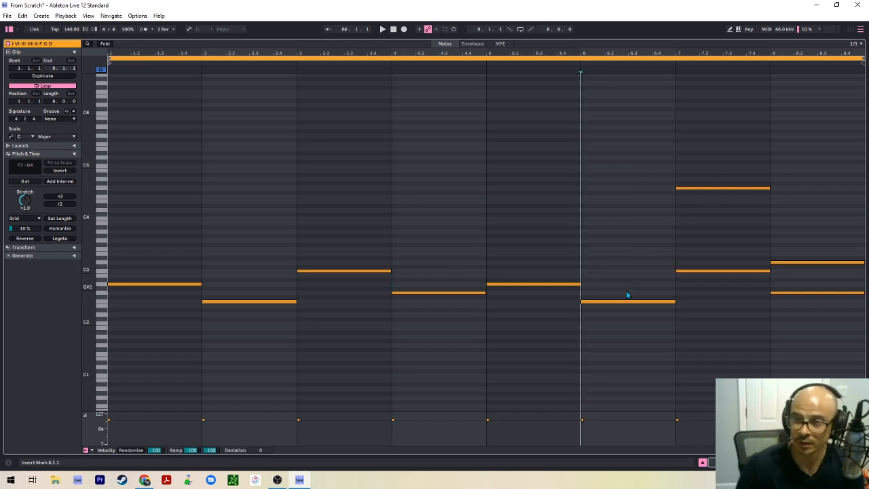
pyautogui.moveTo(712, 188); pyautogui.dragTo(805, 230)
pyautogui.moveTo(808, 274); pyautogui.dragTo(810, 287)
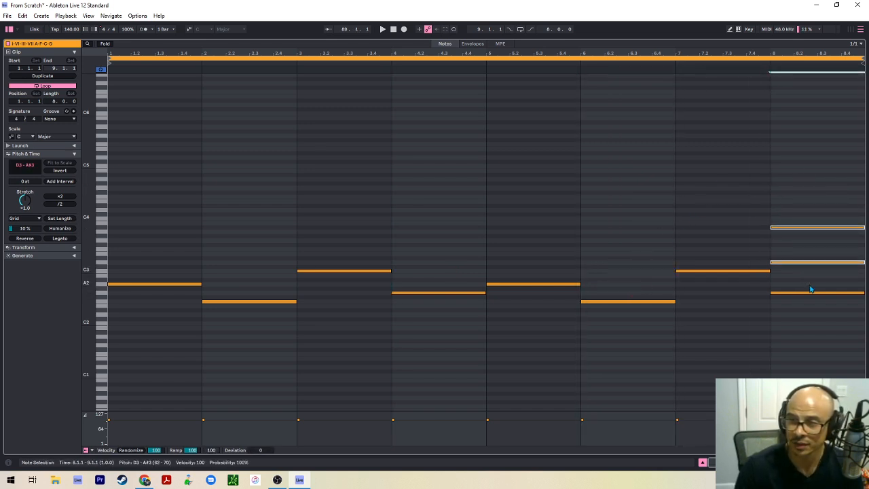
pyautogui.press('Delete')
# Play from bar 81 with the Bass Pad soloed alongside the other pads, and lower all its notes by one octave
pyautogui.press('space')
pyautogui.hotkey('shift', 'Tab')
pyautogui.scroll(-1, 798, 287)
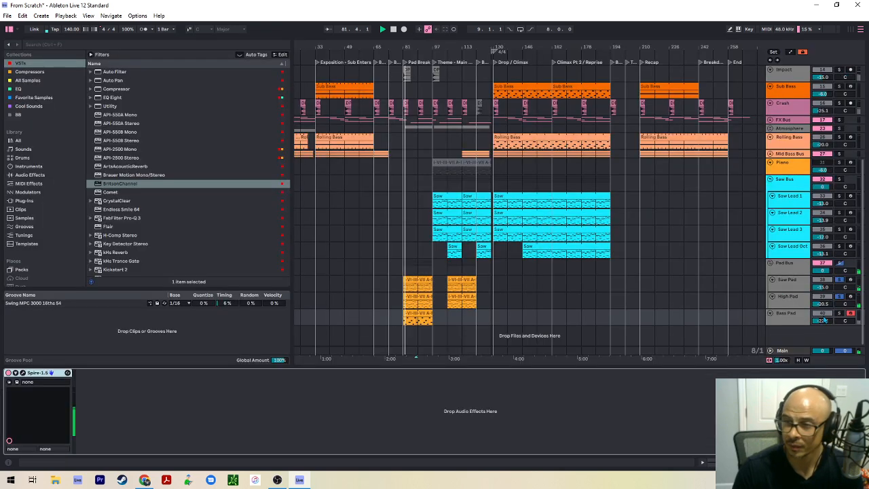
pyautogui.click(415, 313)
pyautogui.hotkey('shift', 'Tab')
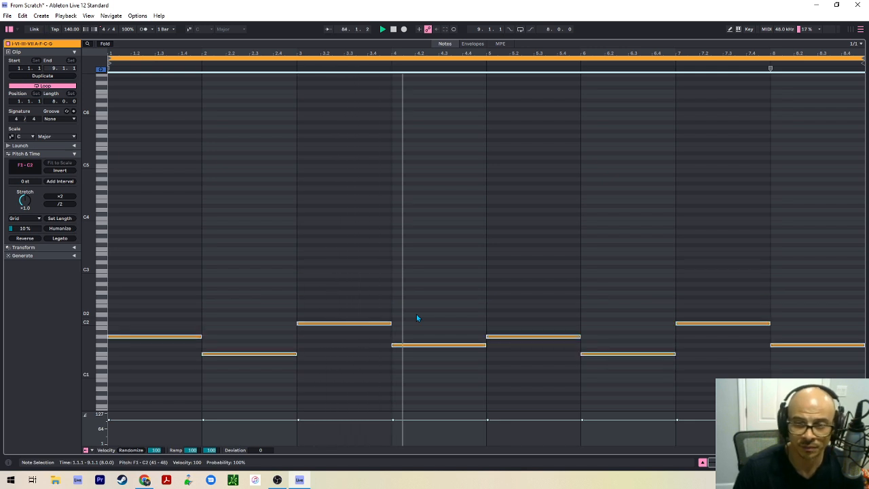
# Load the favourite user preset BASS - Bass Pad in the Bass Pad track's Spire synth and close its window
pyautogui.hotkey('shift', 'Tab')
pyautogui.scroll(-1, 780, 310)
pyautogui.click(782, 311)
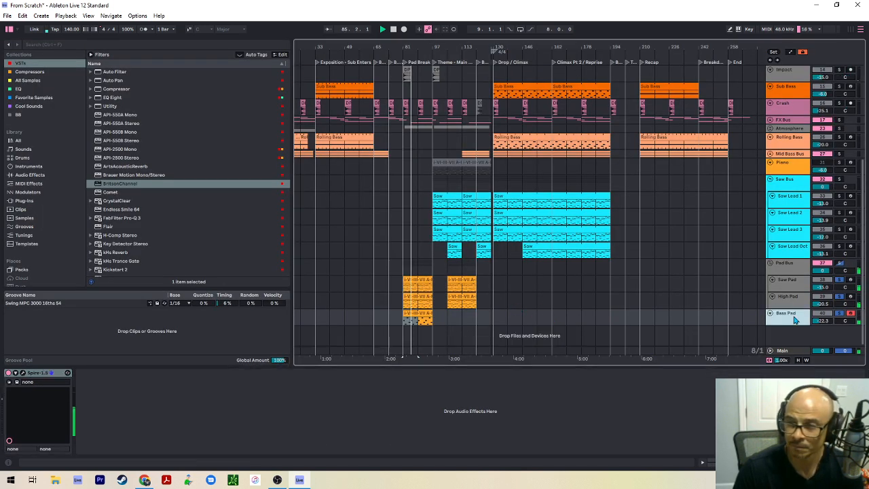
pyautogui.click(23, 372)
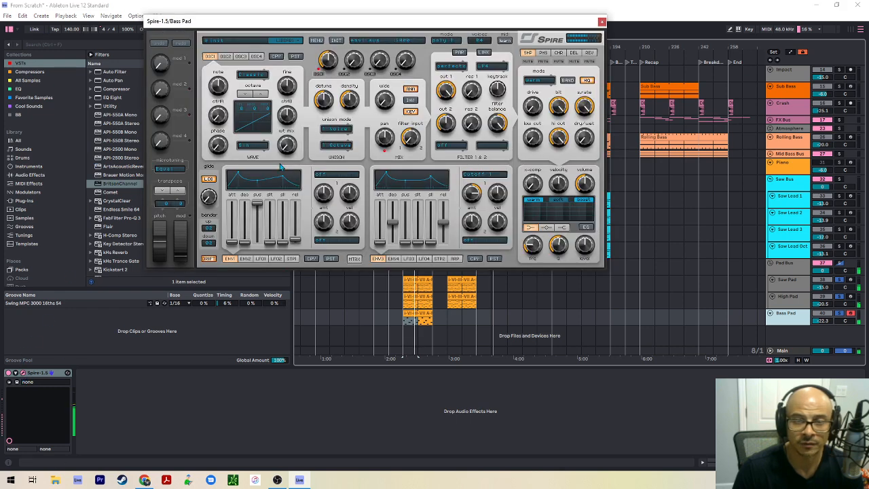
pyautogui.click(228, 42)
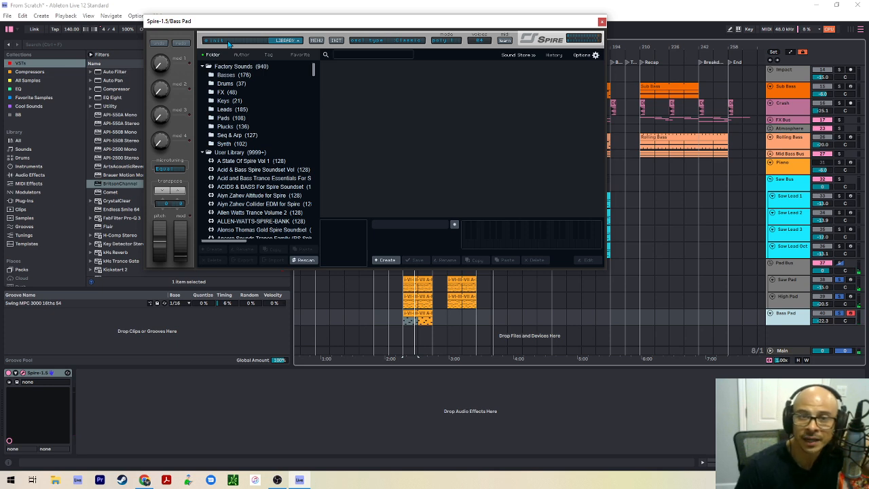
pyautogui.click(299, 55)
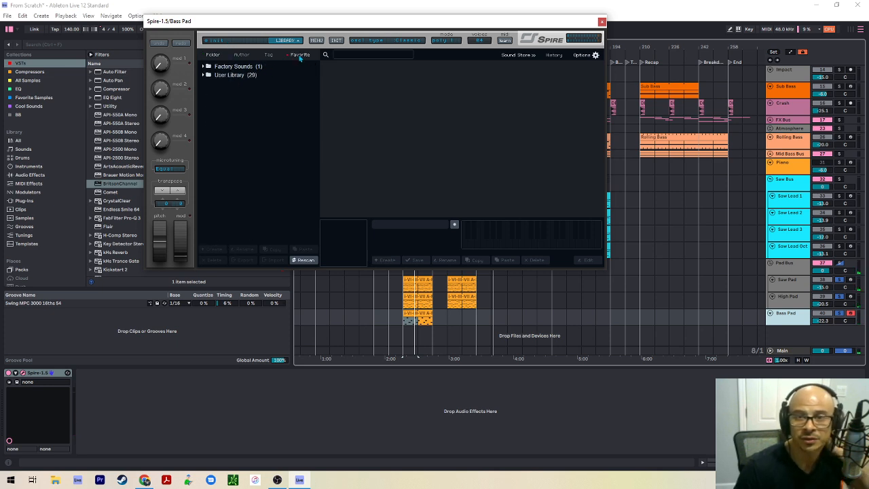
pyautogui.click(239, 68)
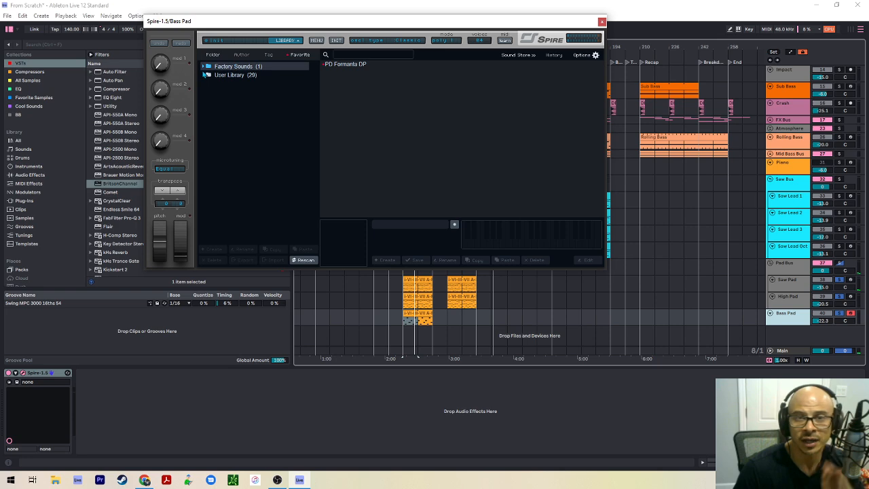
pyautogui.click(206, 76)
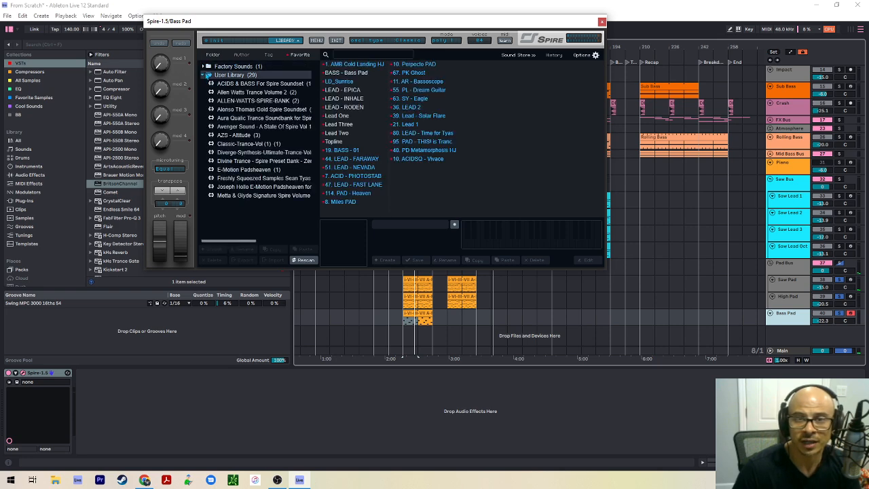
pyautogui.click(362, 72)
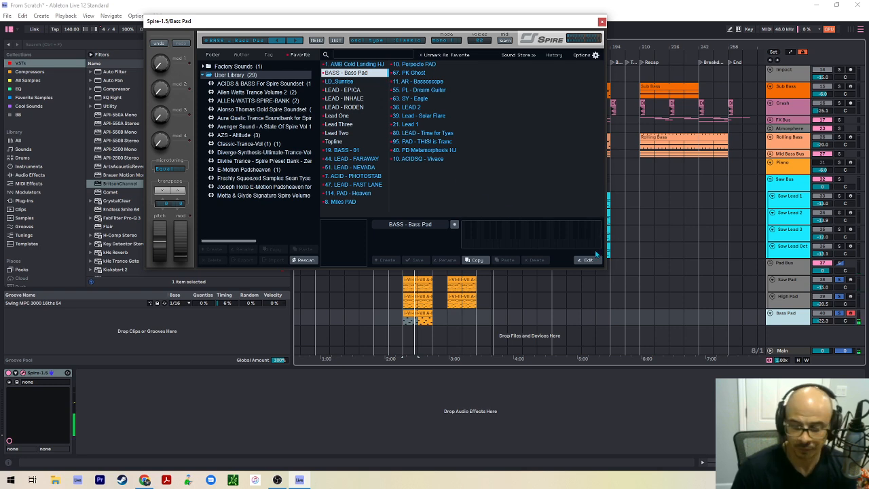
pyautogui.click(601, 21)
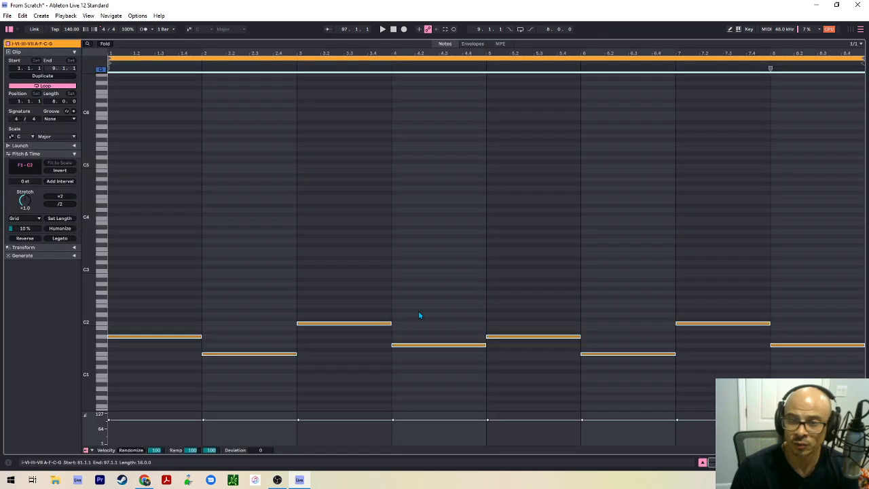
# Raise all notes of the Bass Pad clip by one octave to F2–C3 and restart playback
pyautogui.doubleClick(418, 311)
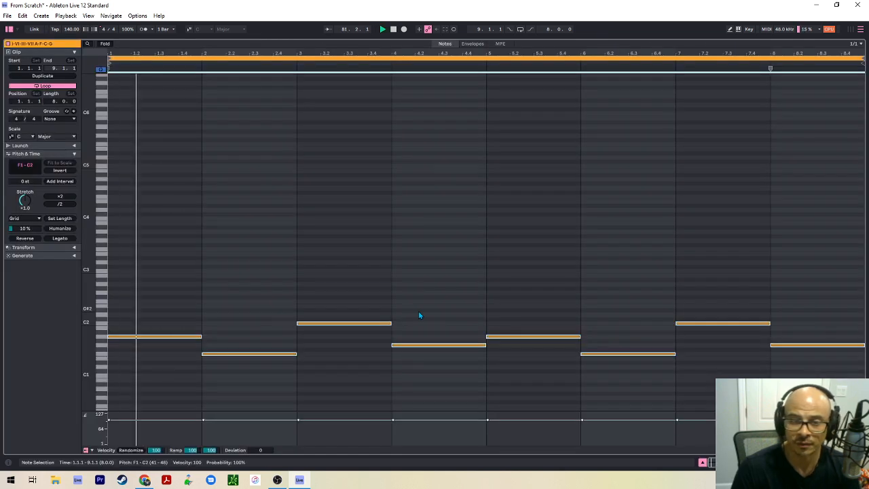
pyautogui.press('space')
pyautogui.hotkey('shift', 'Up')
pyautogui.press('space')
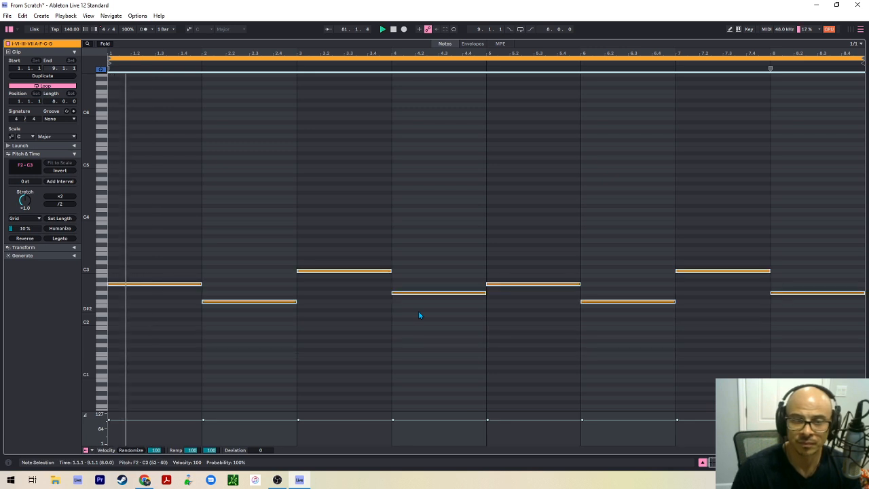
# Check the Bass Pad's Spire settings during playback and close the synth window
pyautogui.hotkey('shift', 'Tab')
pyautogui.scroll(-1, 511, 343)
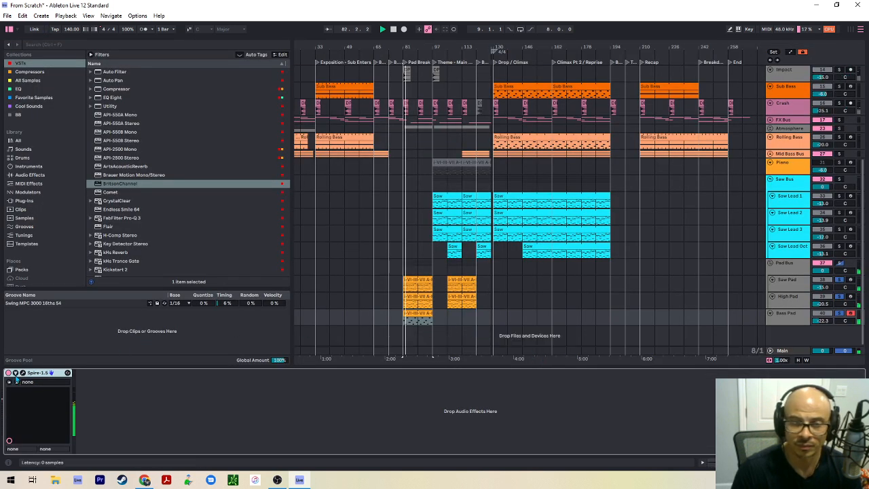
pyautogui.click(17, 382)
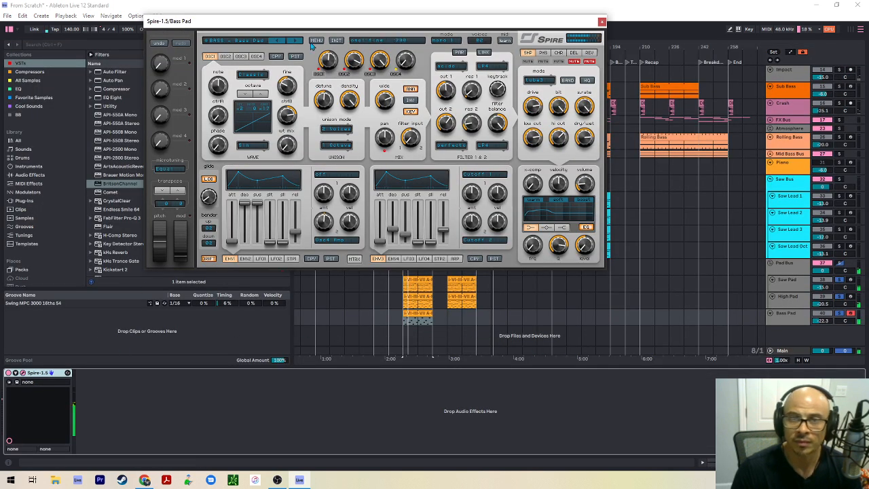
pyautogui.click(601, 22)
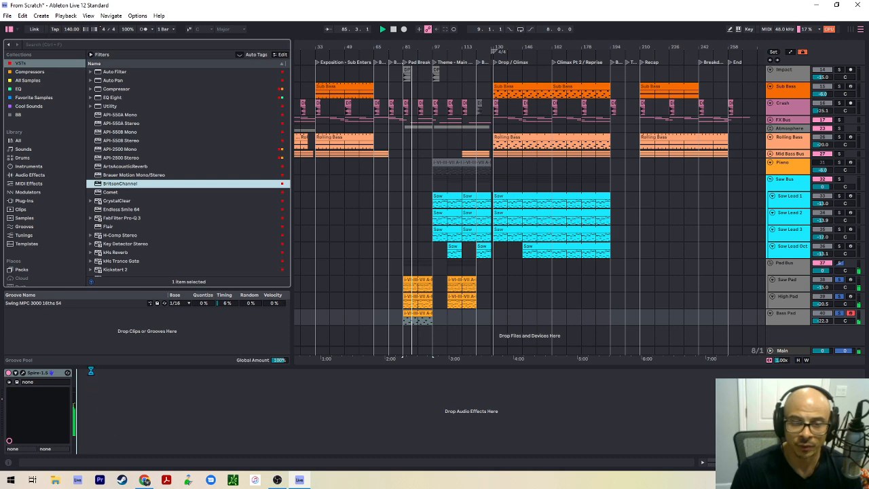
# Add BritsonChannel after Spire on the Bass Pad track, lower its fader to about -5 dB and close its window
pyautogui.moveTo(90, 371); pyautogui.dragTo(92, 374)
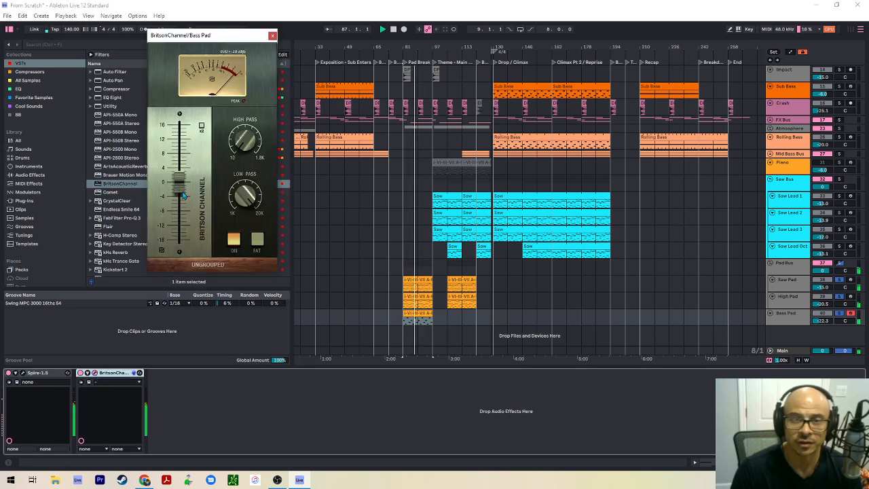
pyautogui.moveTo(182, 195); pyautogui.dragTo(174, 239)
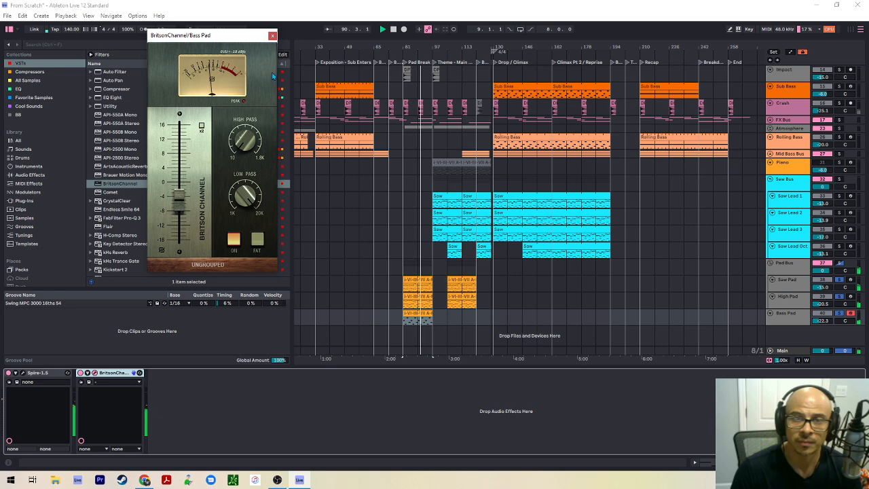
pyautogui.click(272, 35)
# Open the SPAN analyzer on the Main track and examine the low-frequency spectrum of the Bass Pad soloed alone
pyautogui.click(784, 351)
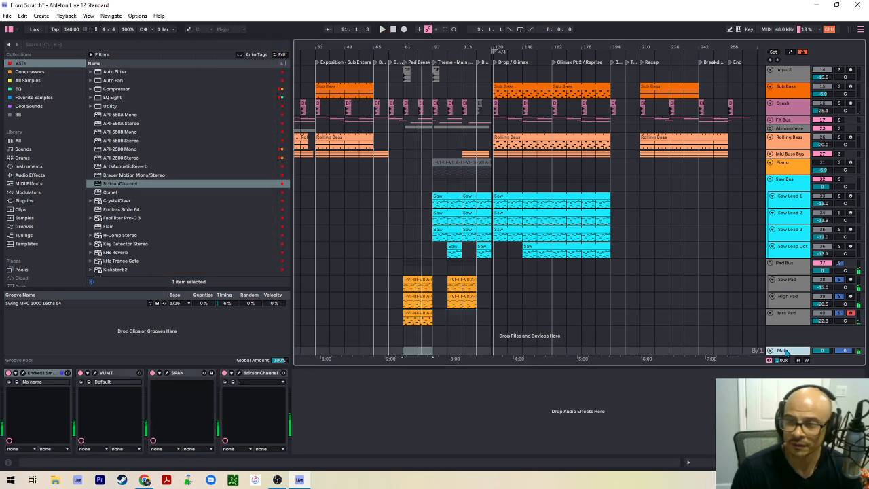
pyautogui.click(166, 373)
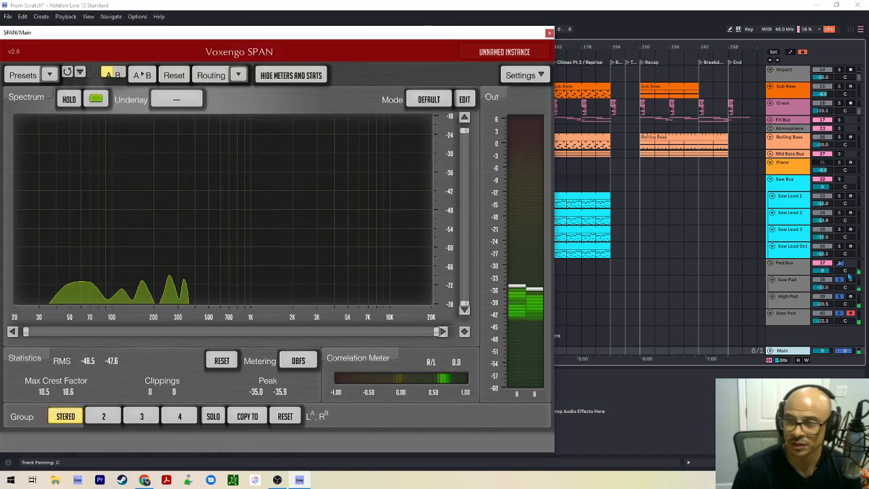
pyautogui.click(840, 313)
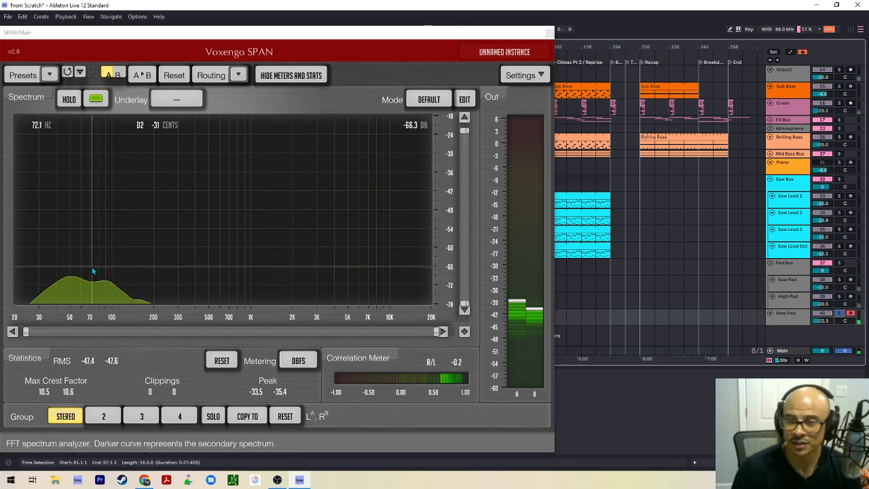
pyautogui.scroll(2, 810, 190)
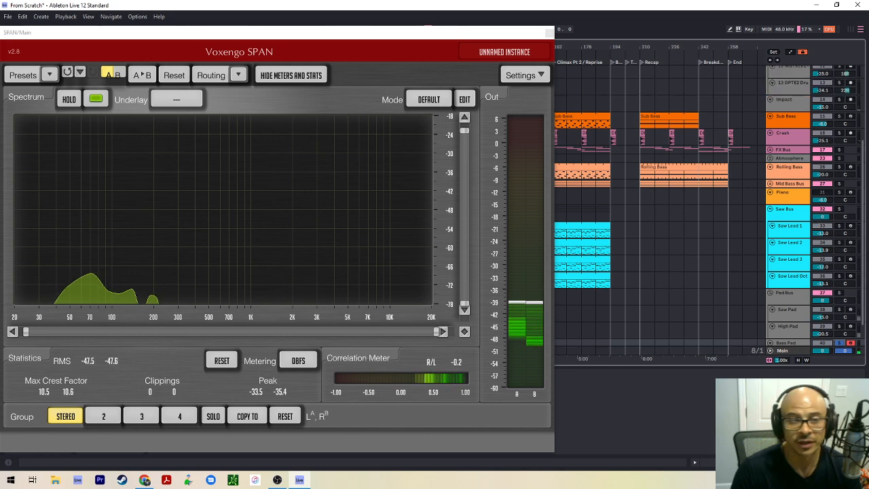
pyautogui.scroll(5, 773, 132)
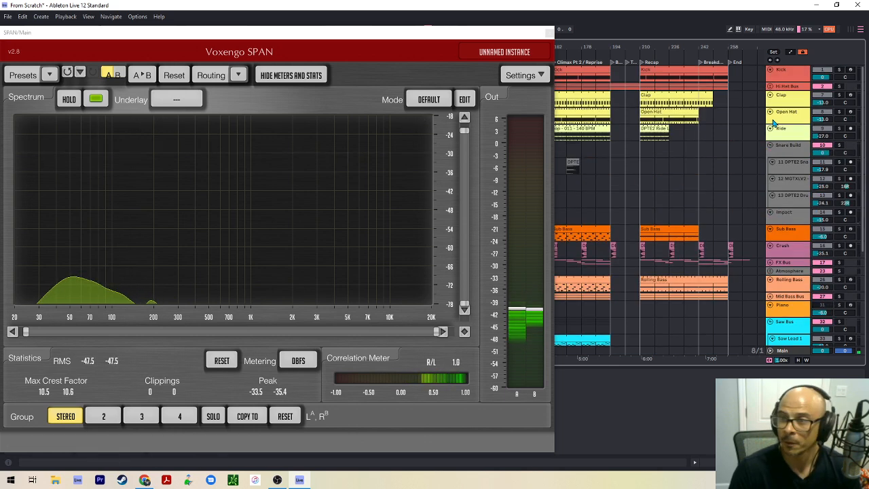
pyautogui.scroll(-4, 797, 227)
pyautogui.scroll(-2, 797, 233)
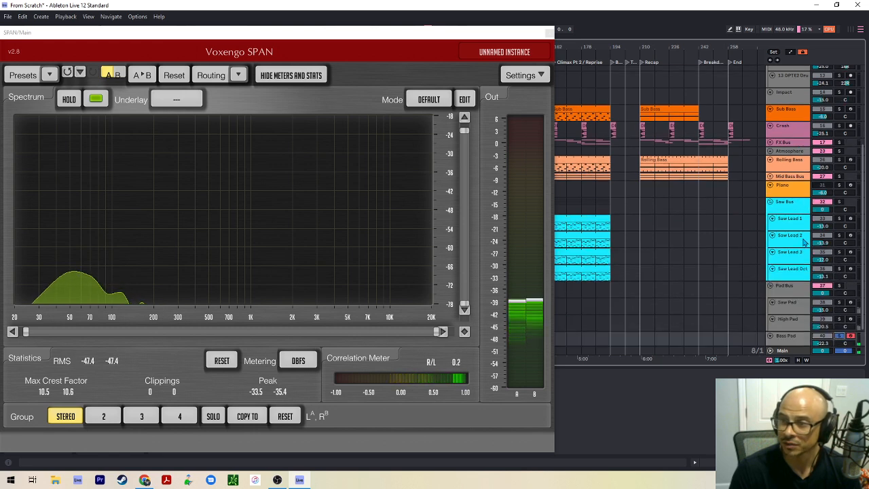
# Solo the Sub Bass, play it from bar 49 and examine its spectrum in SPAN for comparison with the Bass Pad
pyautogui.moveTo(501, 32); pyautogui.dragTo(119, 42)
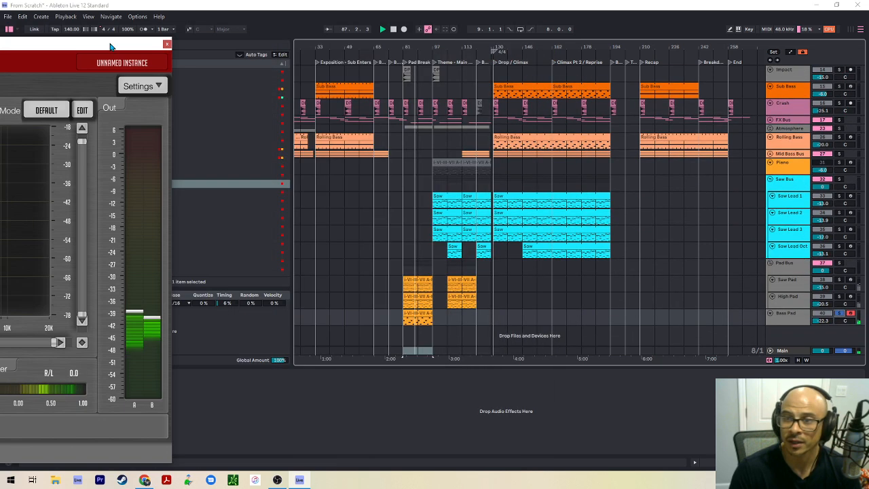
pyautogui.press('space')
pyautogui.click(344, 166)
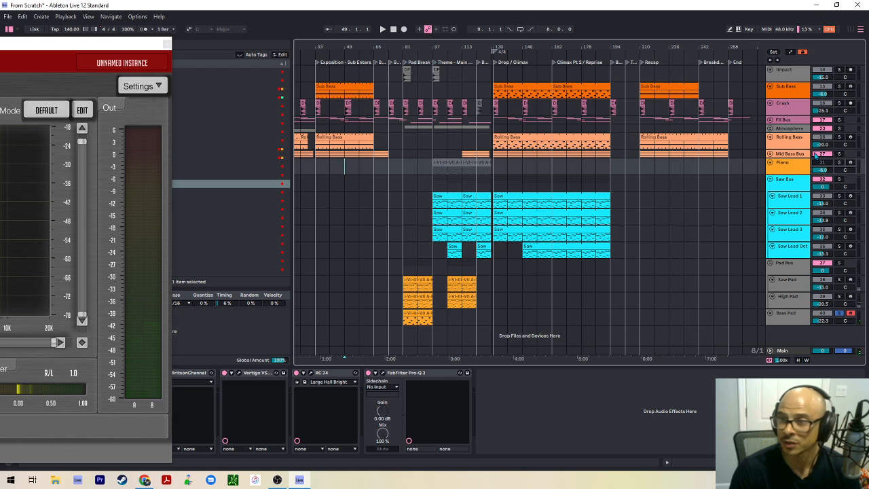
pyautogui.scroll(3, 821, 112)
pyautogui.click(838, 148)
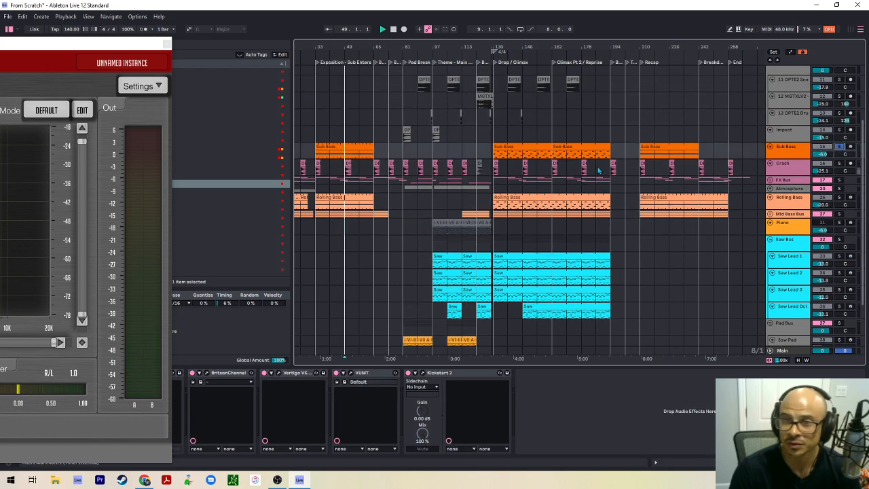
pyautogui.press('space')
pyautogui.moveTo(2, 45); pyautogui.dragTo(494, 31)
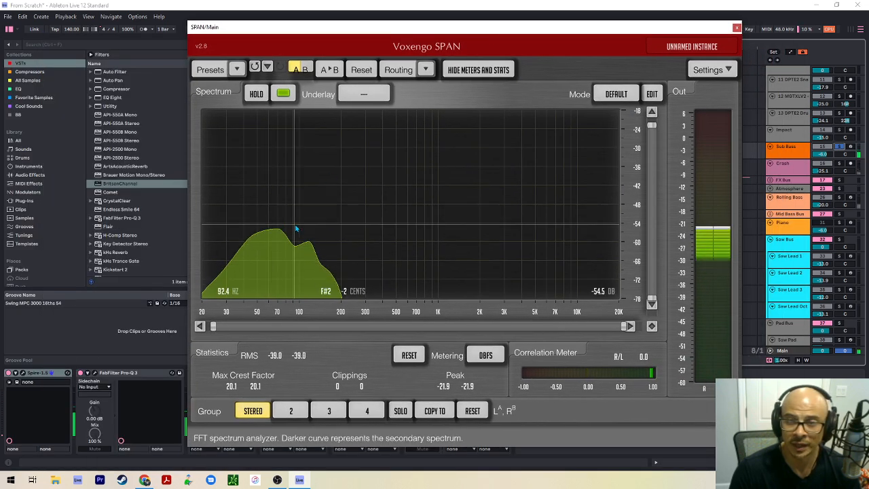
# Close the SPAN analyzer and play the Bass Pad part from bar 81
pyautogui.click(736, 28)
pyautogui.scroll(-2, 356, 274)
pyautogui.click(399, 269)
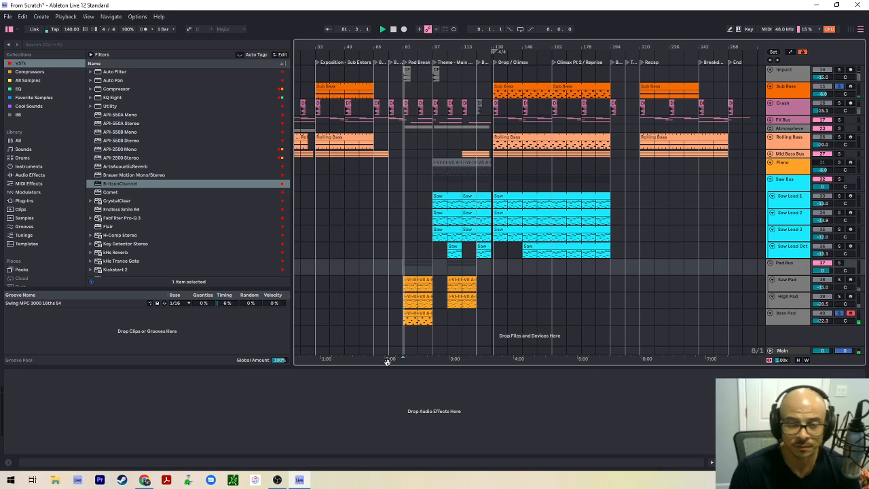
# Raise the Bass Pad volume to about -7.4 dB while checking the SPAN spectrum on Main, and close the analyzer
pyautogui.click(782, 350)
pyautogui.click(167, 373)
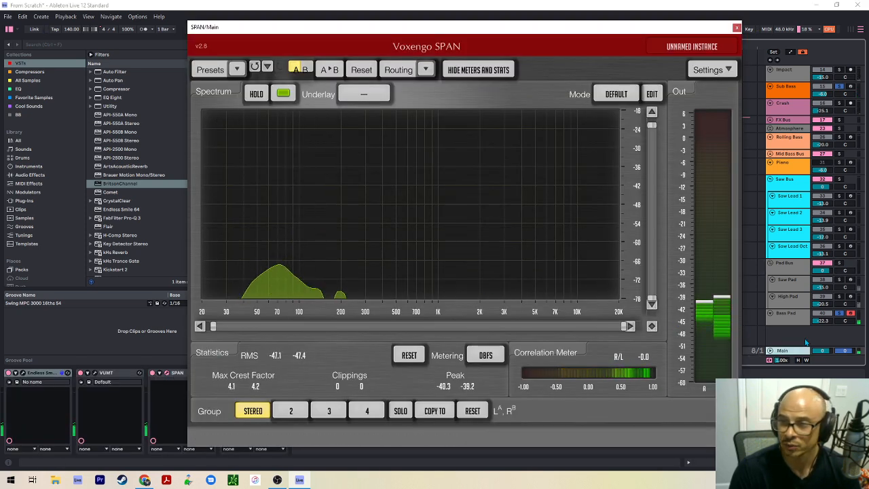
pyautogui.moveTo(822, 321); pyautogui.dragTo(822, 285)
pyautogui.click(737, 28)
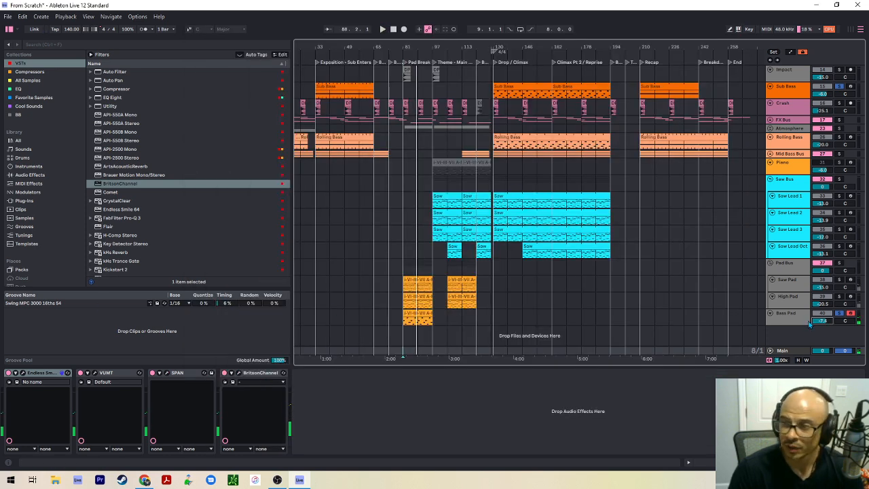
# Add FabFilter Pro-Q 3 after BritsonChannel on the Bass Pad track and bring up its editor
pyautogui.click(808, 323)
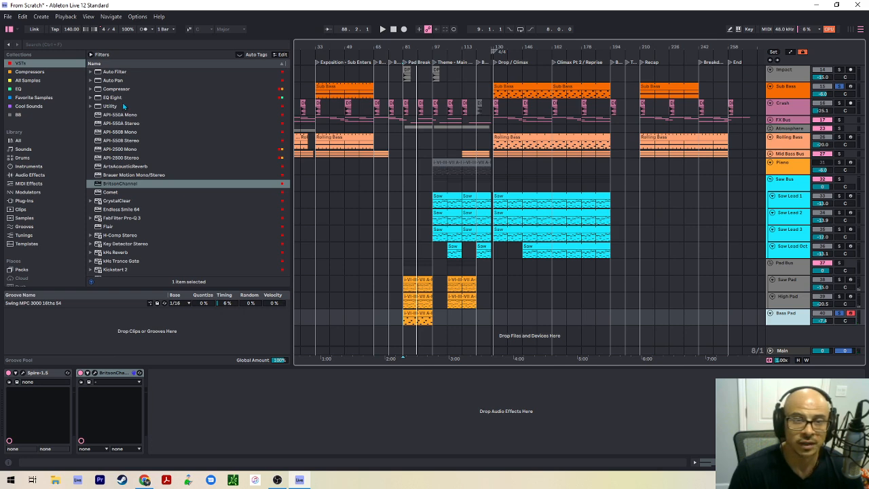
pyautogui.click(116, 219)
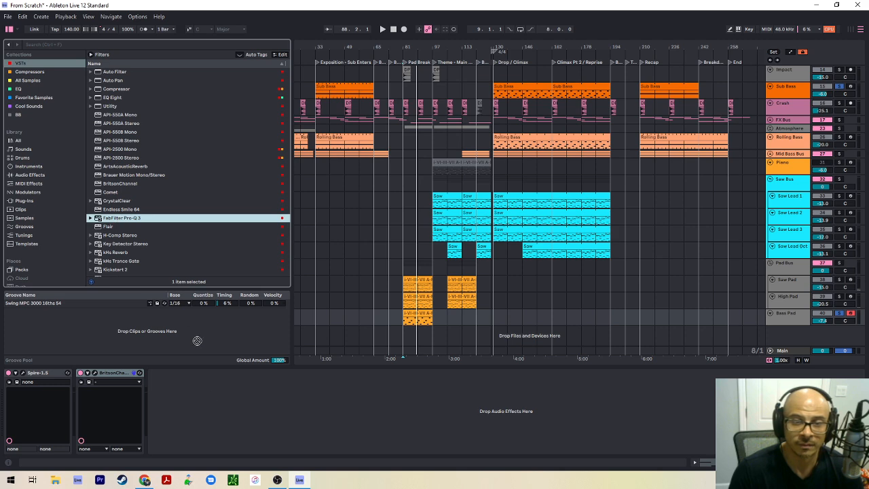
pyautogui.click(166, 373)
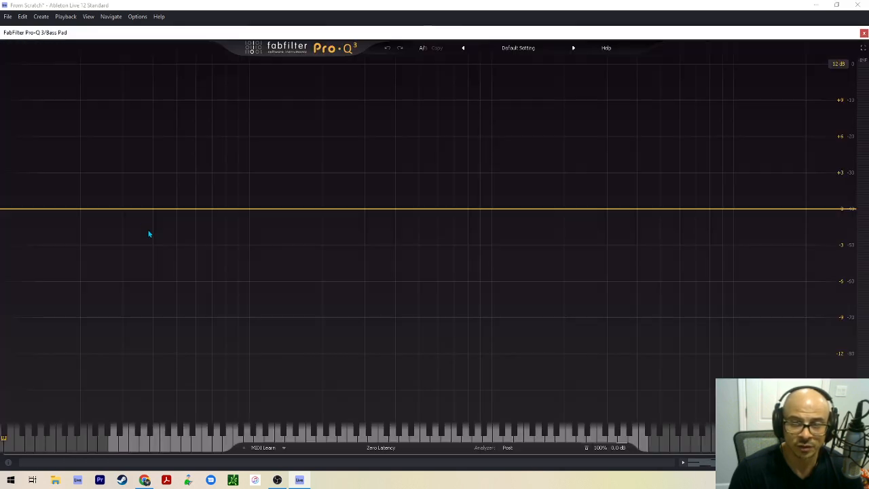
# Create a 12 dB/oct low cut in Pro-Q 3 and set its frequency to 20 Hz
pyautogui.click(14, 210)
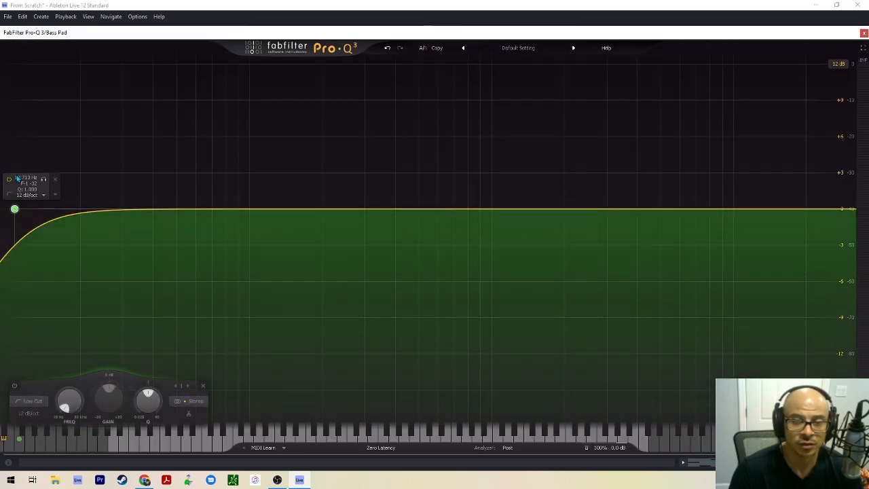
pyautogui.click(22, 178)
pyautogui.write('2')
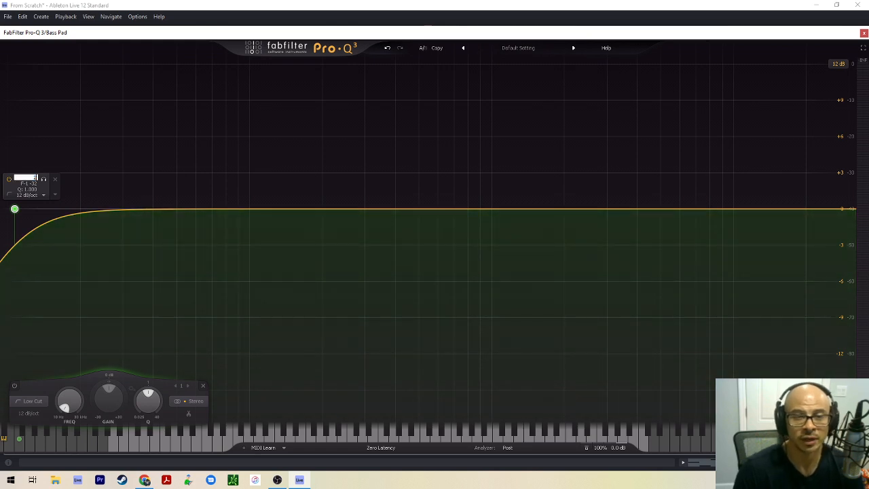
pyautogui.write('0')
pyautogui.press('Return')
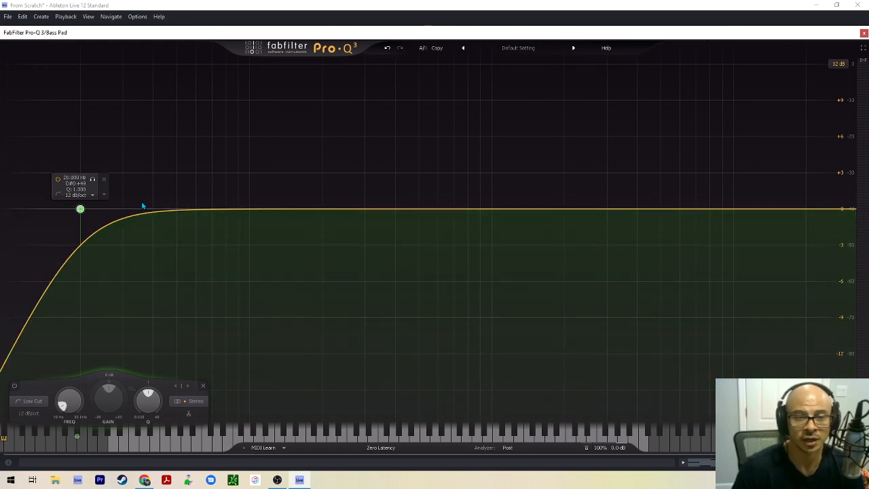
# Add a 12 dB/oct high cut near 22.5 kHz in Pro-Q 3, close it and replay the Bass Pad from bar 81
pyautogui.click(748, 209)
pyautogui.click(771, 180)
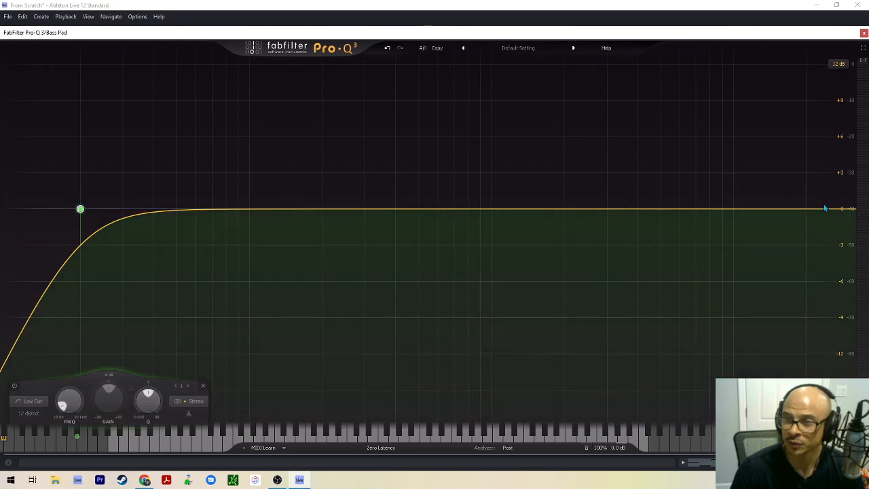
pyautogui.click(819, 209)
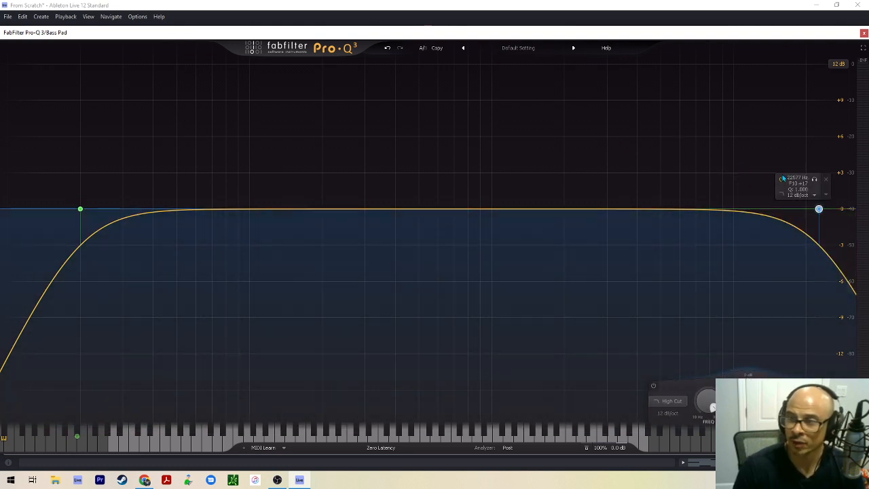
pyautogui.doubleClick(797, 178)
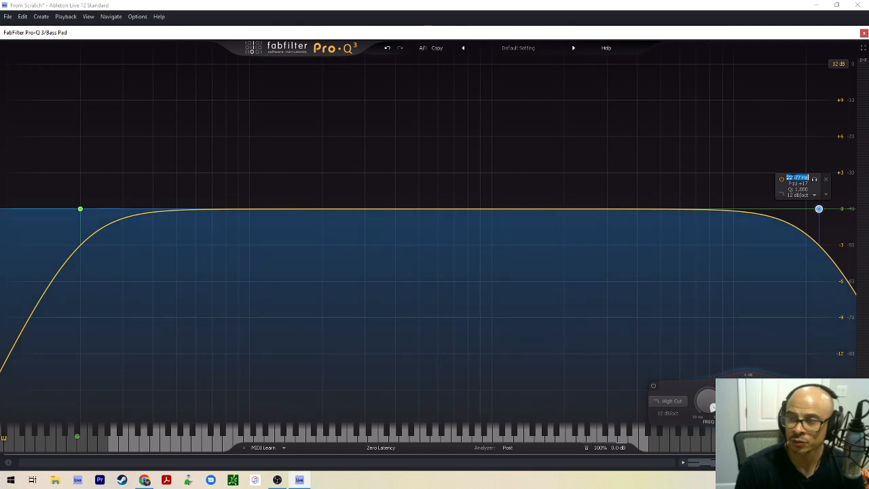
pyautogui.write('225')
pyautogui.press('Return')
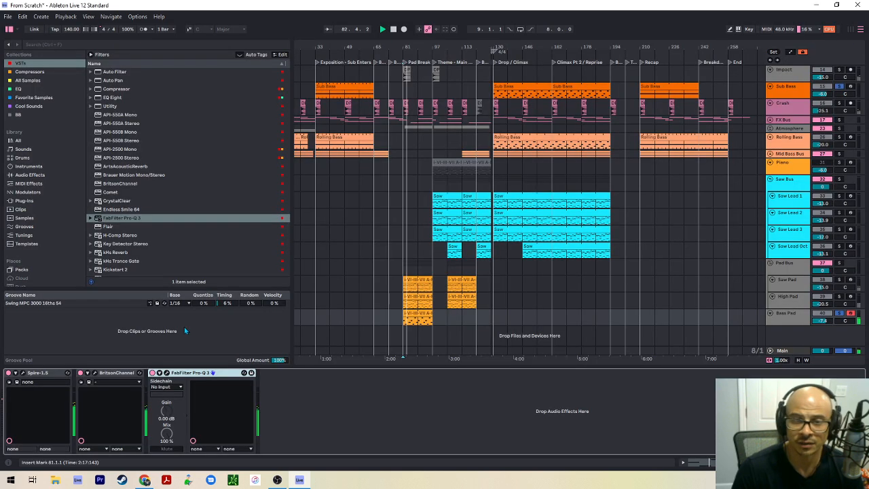
# Insert the Vertigo VSC-2 compressor after Pro-Q 3 on the Bass Pad track, check its meters and close its window
pyautogui.scroll(-5, 125, 218)
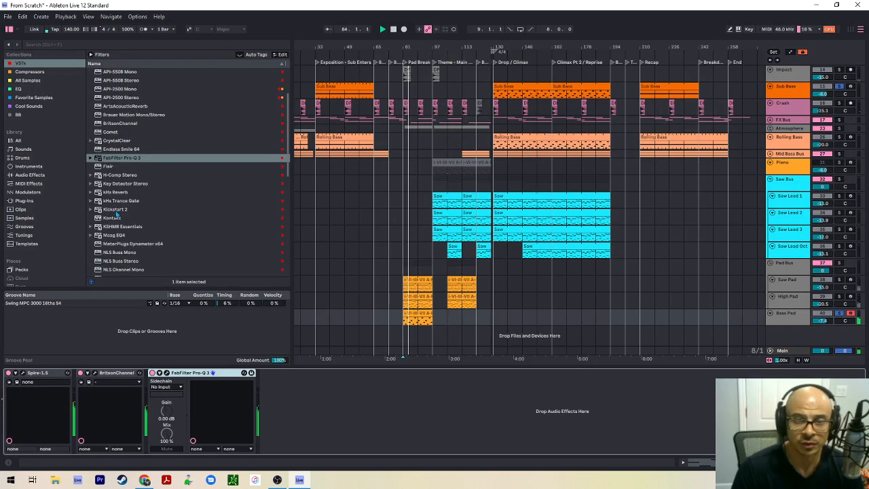
pyautogui.scroll(-7, 118, 229)
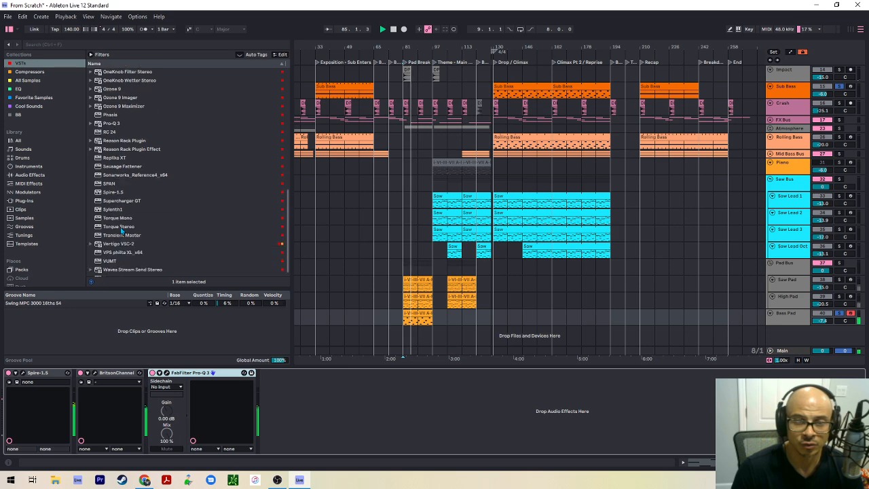
pyautogui.scroll(-1, 123, 234)
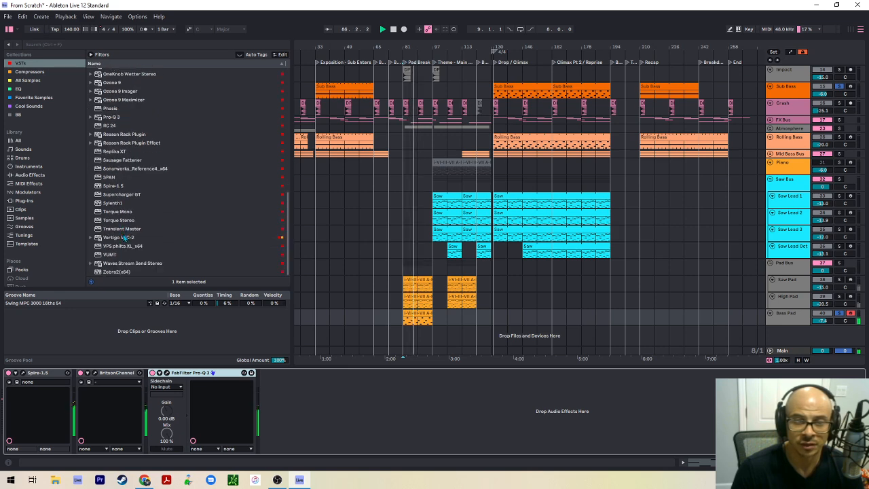
pyautogui.moveTo(124, 241); pyautogui.dragTo(263, 374)
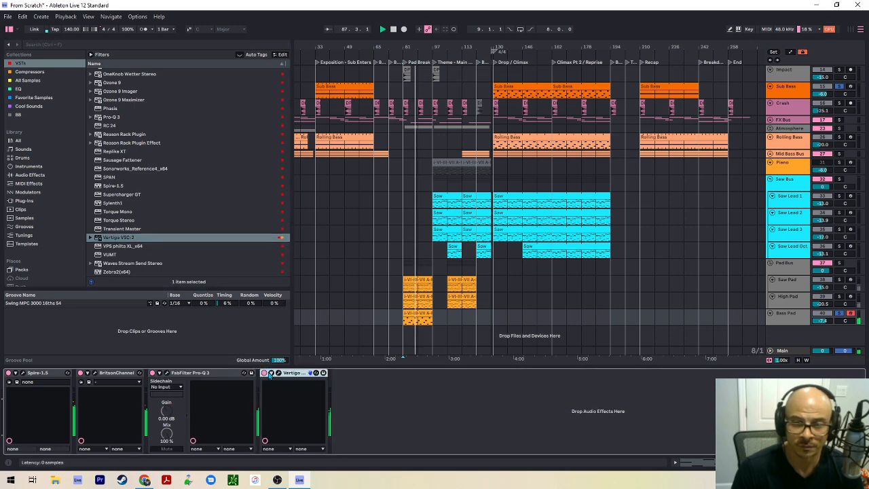
pyautogui.moveTo(217, 39); pyautogui.dragTo(306, 118)
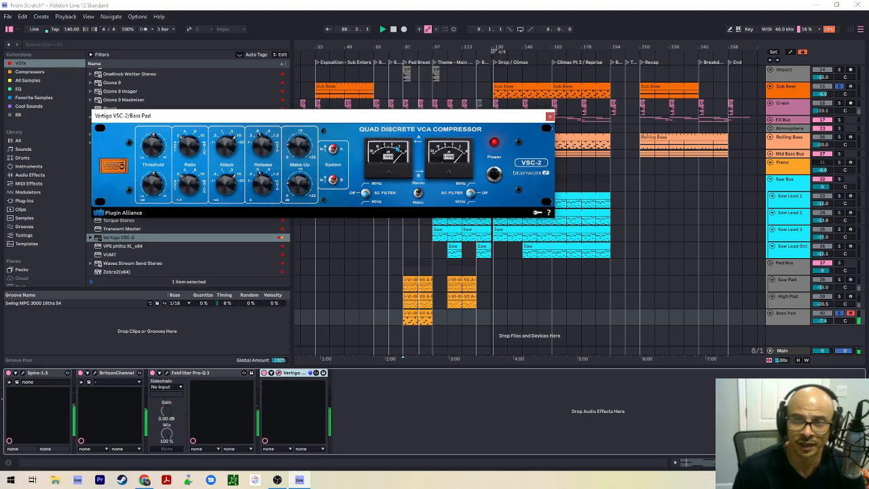
pyautogui.click(549, 116)
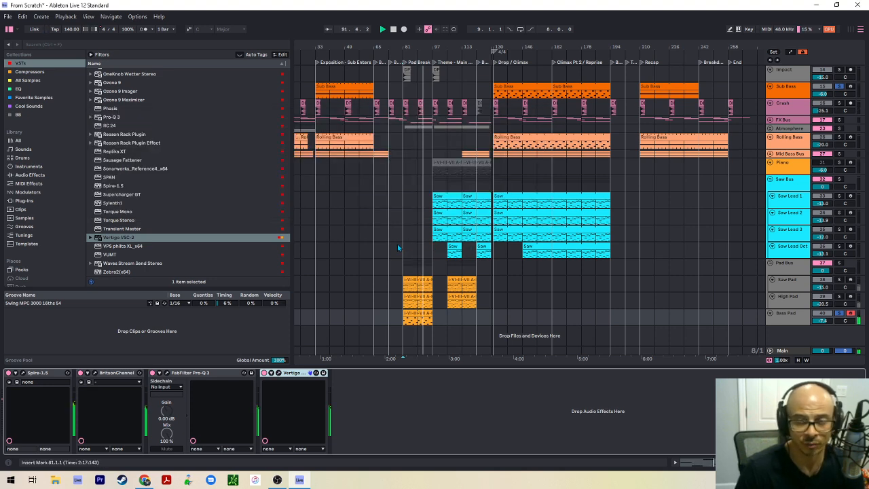
# Solo the Saw Pad together with the Bass Pad and examine their combined spectrum in SPAN on the Main track
pyautogui.click(413, 292)
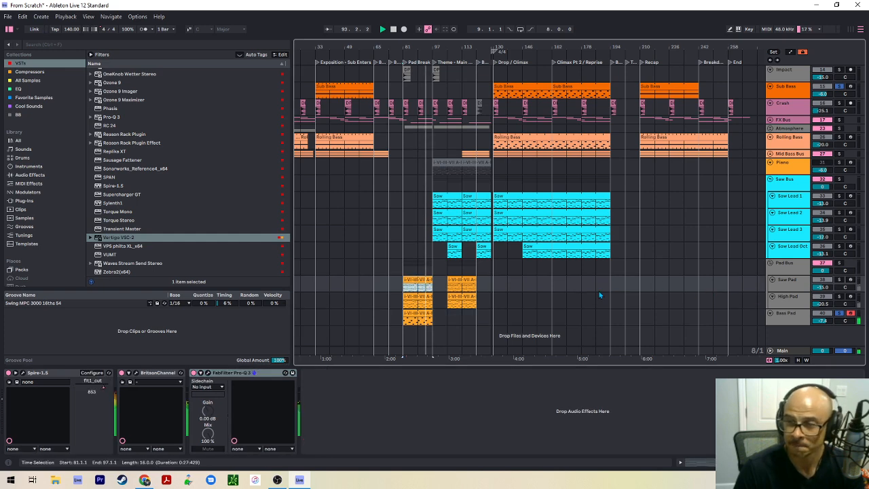
pyautogui.keyDown('ctrl'); pyautogui.click(839, 280); pyautogui.keyUp('ctrl')
pyautogui.click(791, 351)
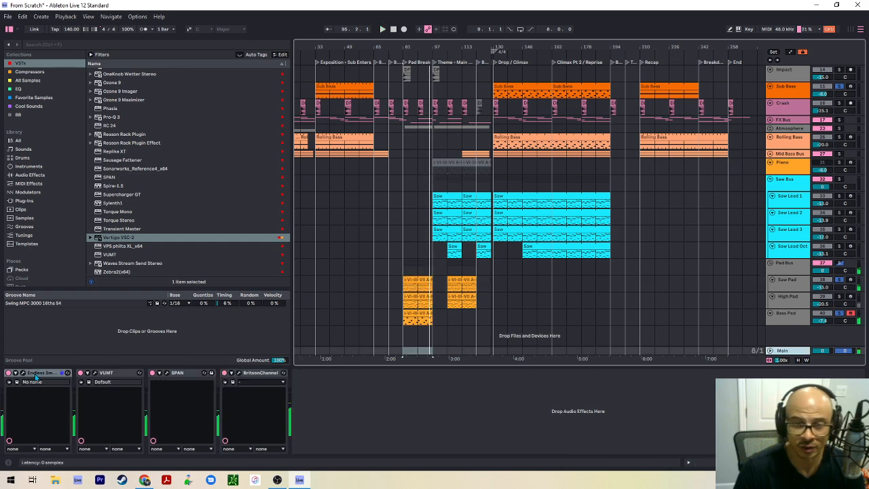
pyautogui.click(171, 372)
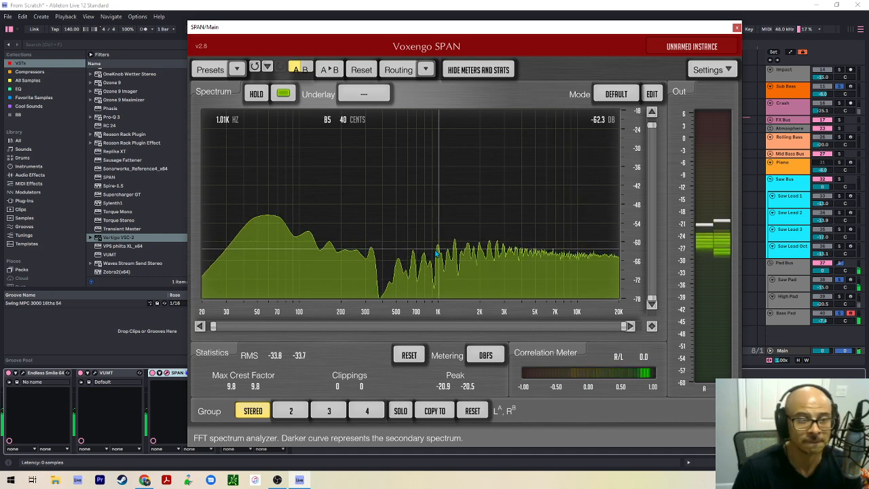
pyautogui.click(736, 27)
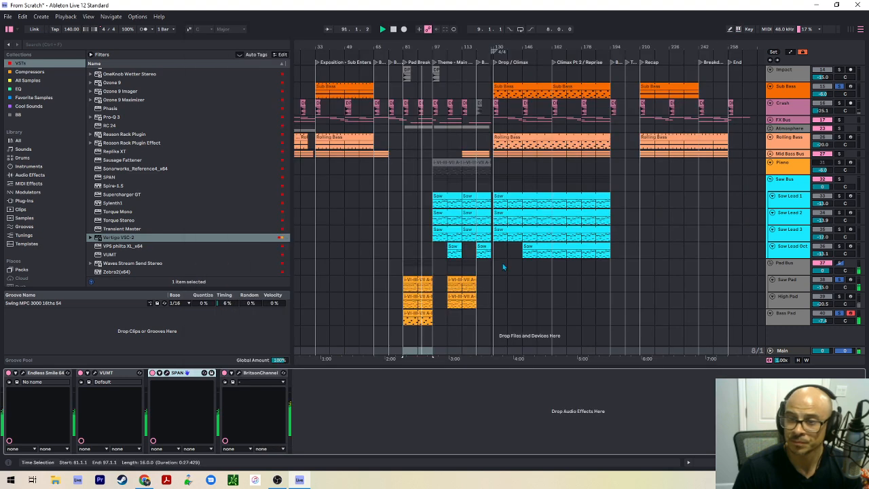
# Clear the solos on all tracks and play the full mix from bar 81
pyautogui.scroll(5, 798, 90)
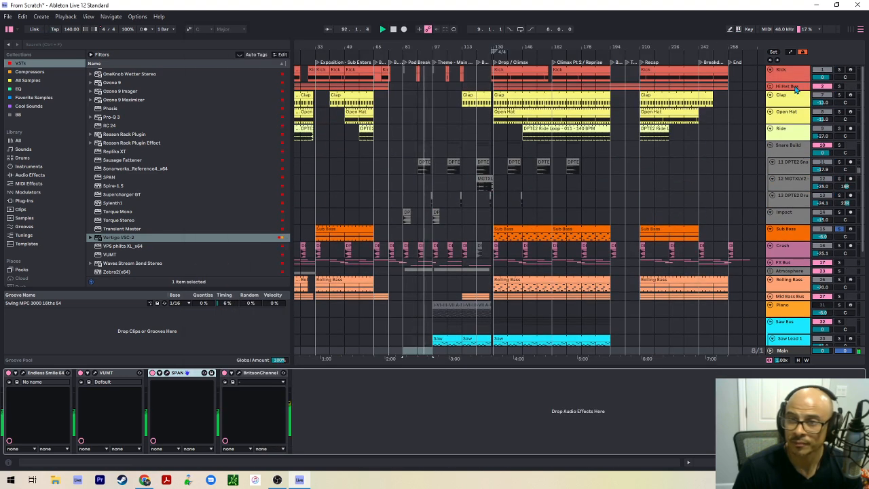
pyautogui.click(842, 74)
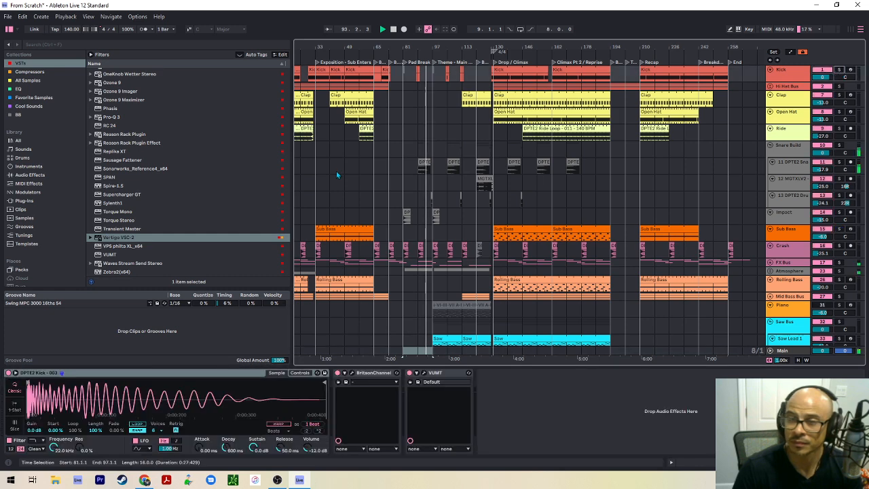
pyautogui.scroll(-3, 399, 175)
pyautogui.click(399, 175)
pyautogui.scroll(-3, 405, 223)
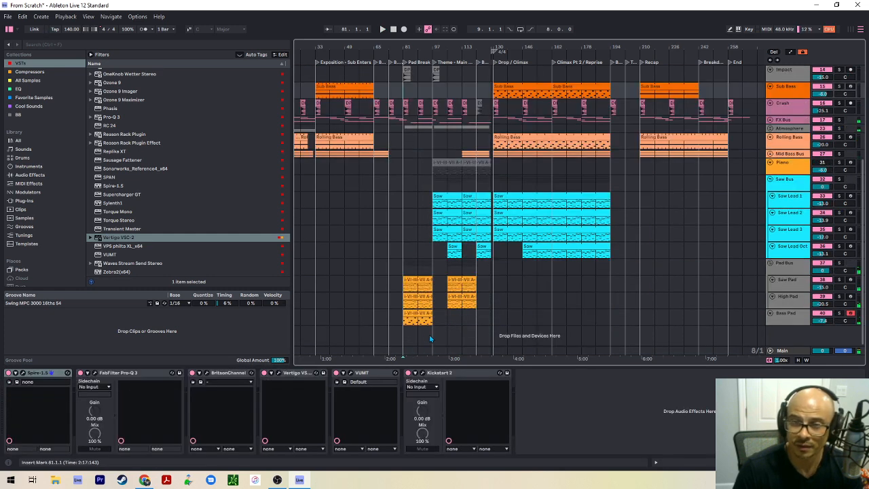
pyautogui.press('space')
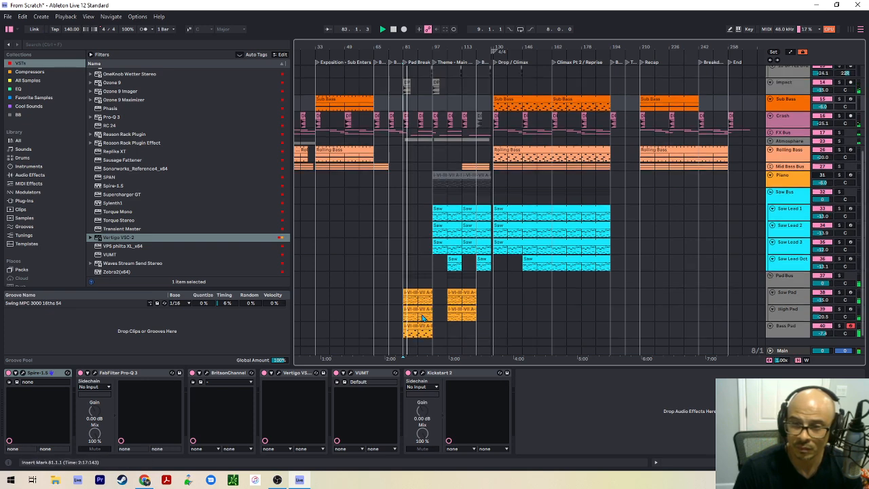
# Colour the Pad Bus and its Saw, High and Bass Pad tracks light green, and recolour all their clips to match
pyautogui.click(421, 317)
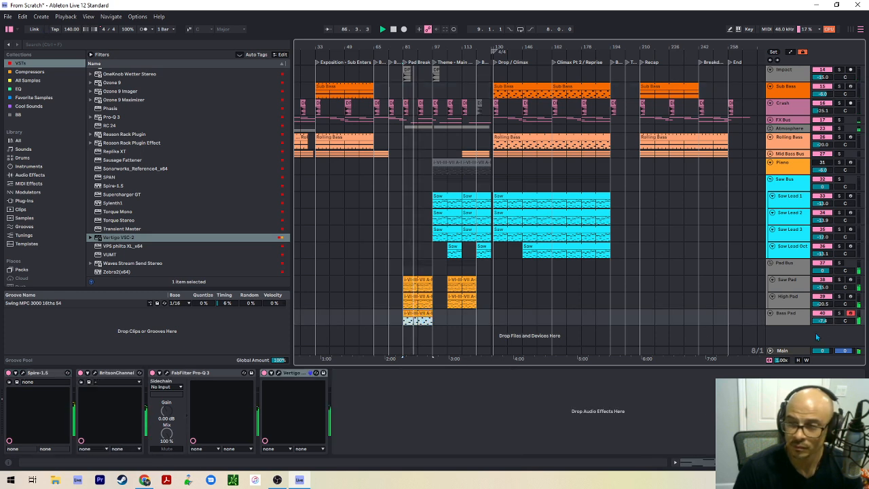
pyautogui.rightClick(782, 267)
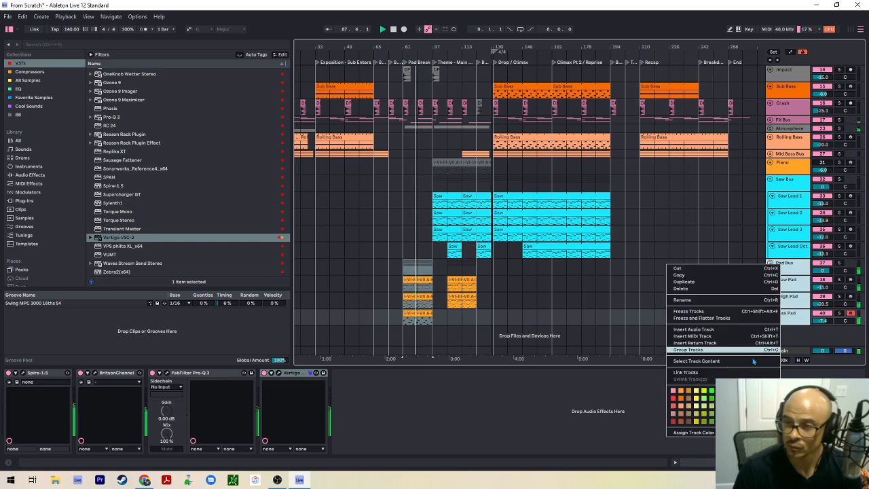
pyautogui.click(708, 404)
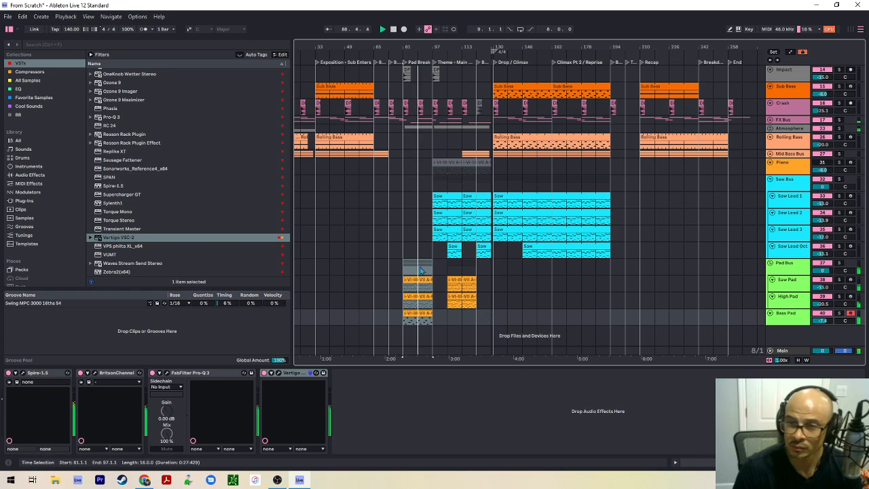
pyautogui.moveTo(407, 280); pyautogui.dragTo(465, 319)
pyautogui.rightClick(470, 303)
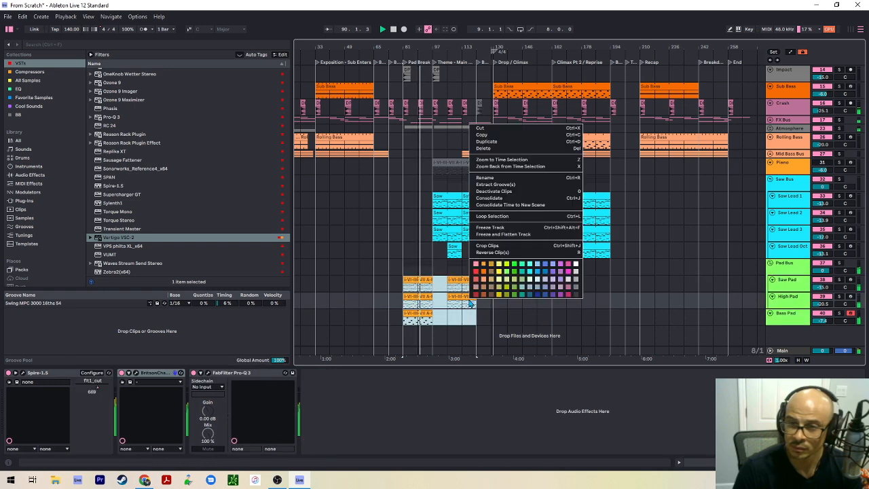
pyautogui.click(505, 273)
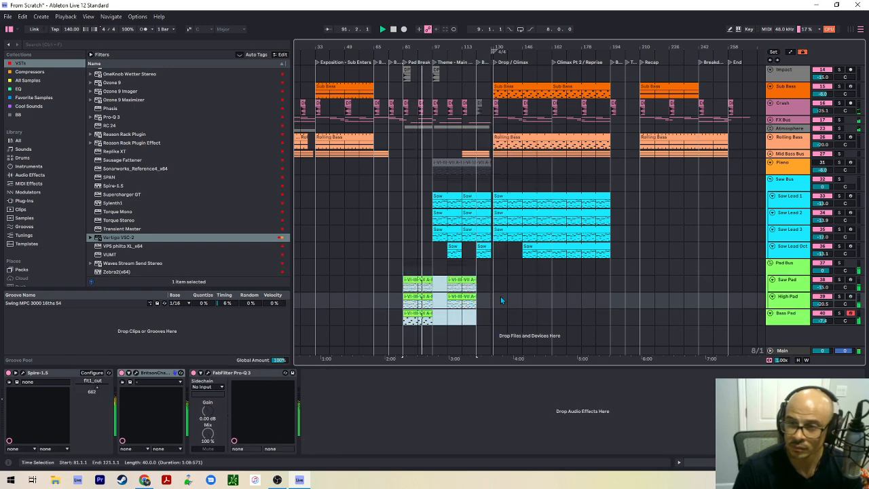
# Copy the Bass Pad clip to bar 97 in the main theme and trim the copy's start to bar 105
pyautogui.click(713, 317)
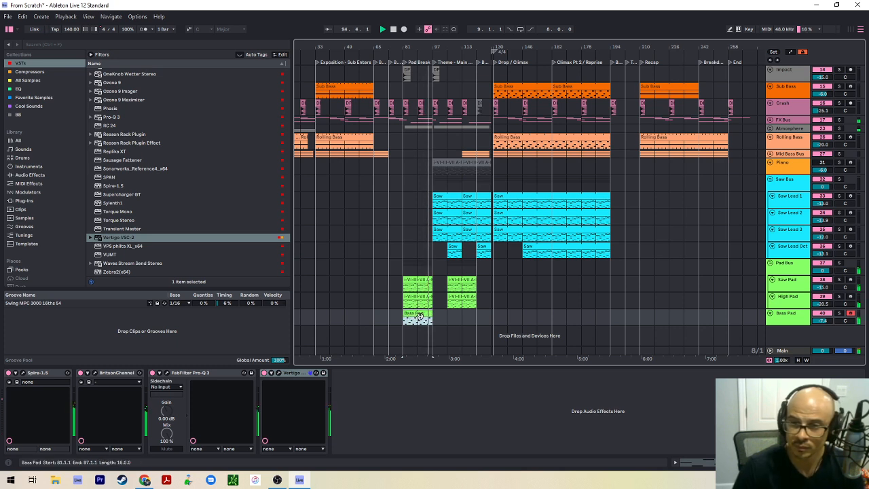
pyautogui.moveTo(420, 316); pyautogui.dragTo(452, 323)
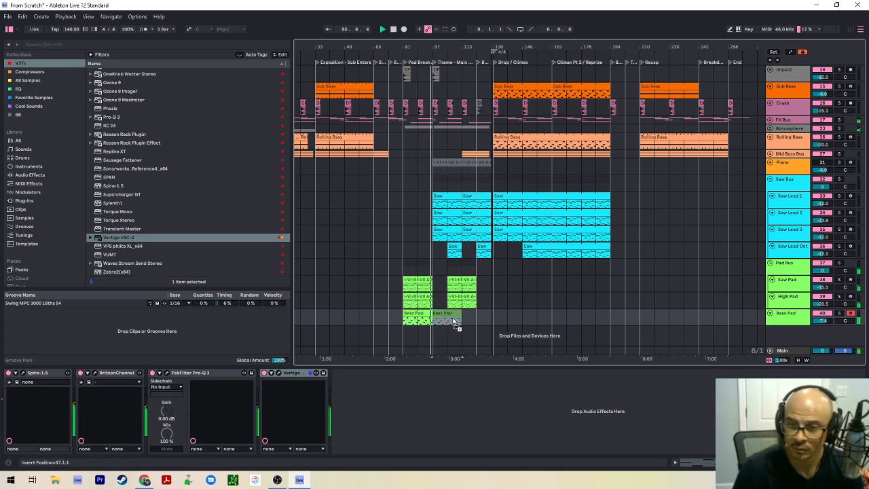
pyautogui.scroll(6, 432, 324)
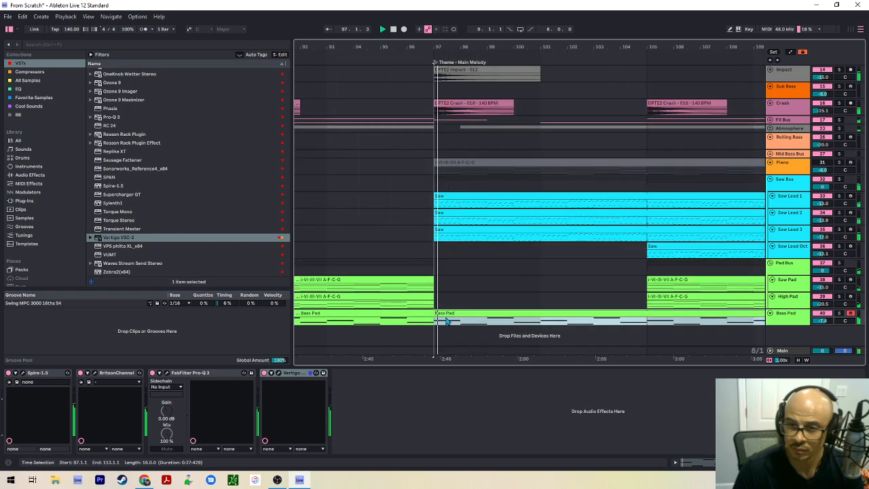
pyautogui.moveTo(435, 313); pyautogui.dragTo(591, 313)
pyautogui.rightClick(552, 319)
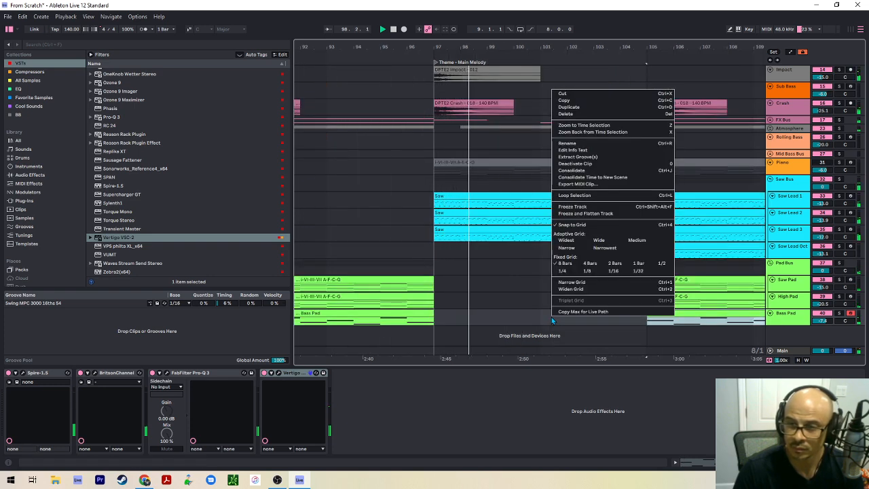
pyautogui.click(523, 300)
pyautogui.press('w')
pyautogui.scroll(7, 485, 323)
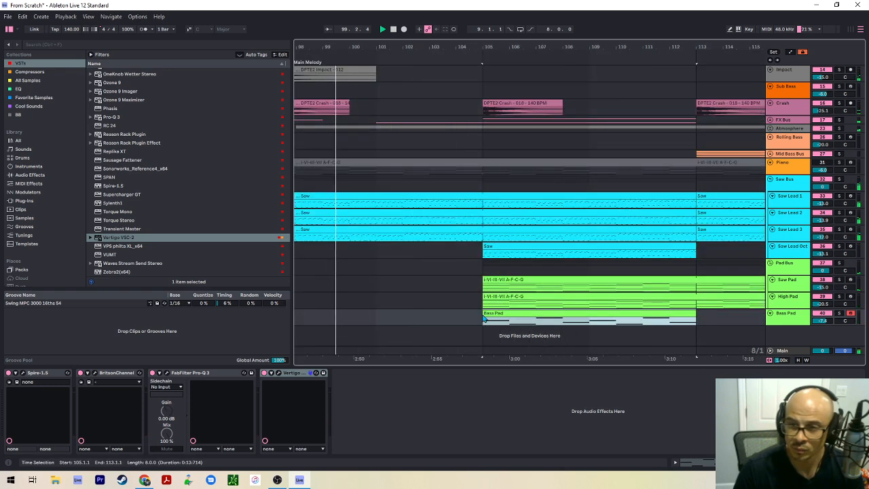
pyautogui.scroll(-7, 502, 326)
# Add a second FabFilter Pro-Q 3 after the Vertigo VSC-2 on Bass Pad with a low cut at about 10.9 Hz
pyautogui.click(783, 314)
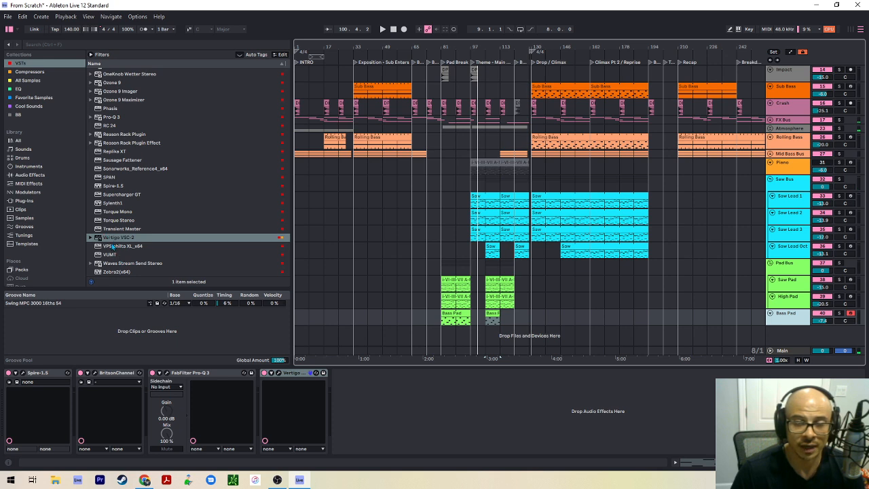
pyautogui.scroll(7, 129, 179)
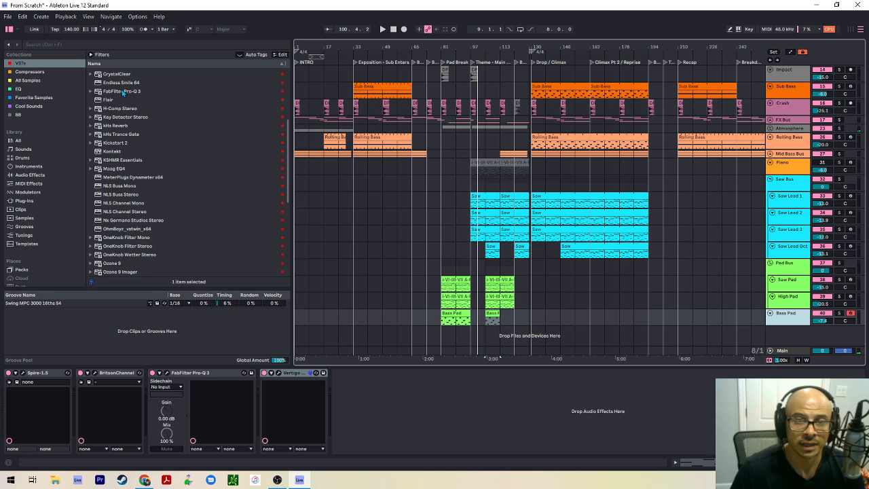
pyautogui.moveTo(121, 91); pyautogui.dragTo(314, 422)
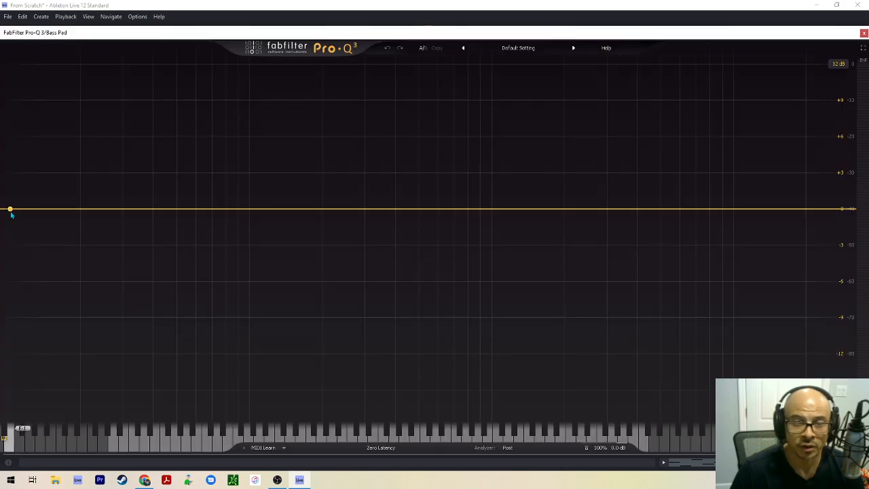
pyautogui.click(10, 210)
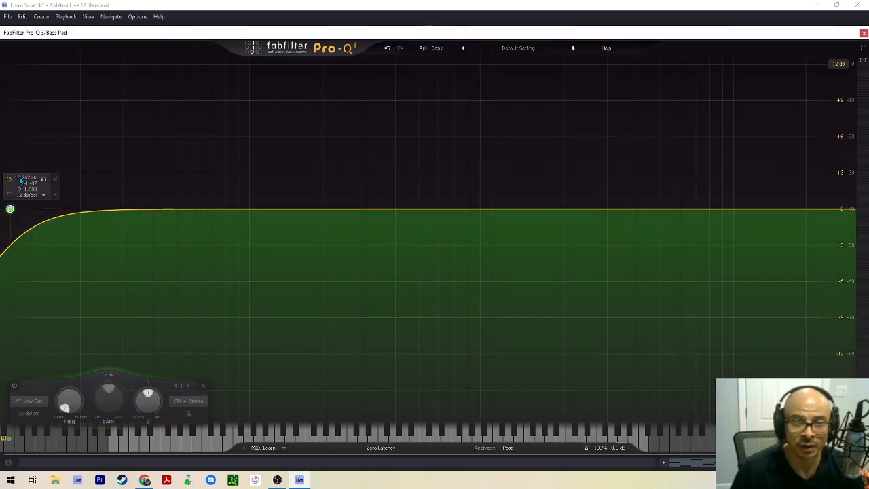
pyautogui.press('Tab')
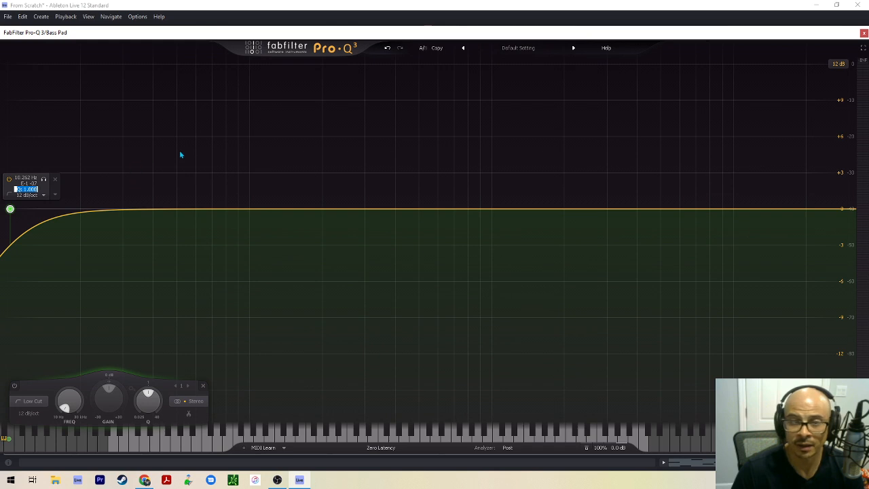
pyautogui.press('Return')
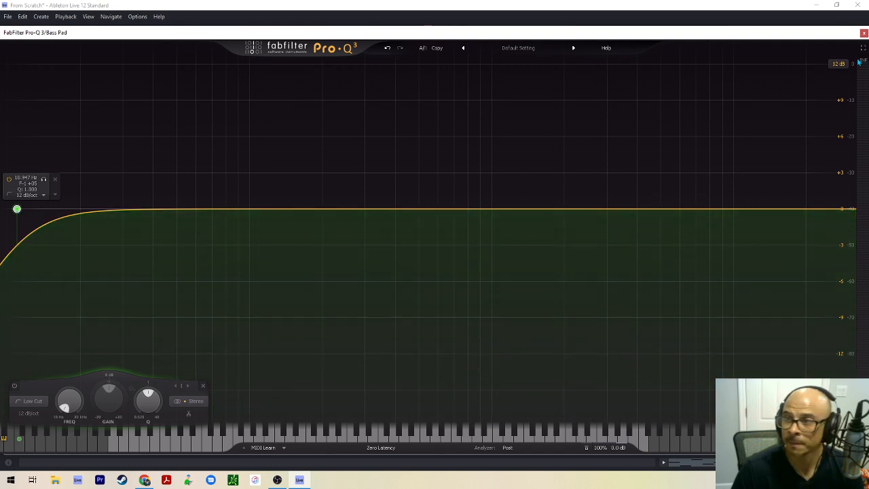
pyautogui.click(863, 32)
# Automate the new low-cut frequency on Bass Pad to rise from bar 89 to about 224 Hz at bar 97, and play it back
pyautogui.scroll(5, 542, 318)
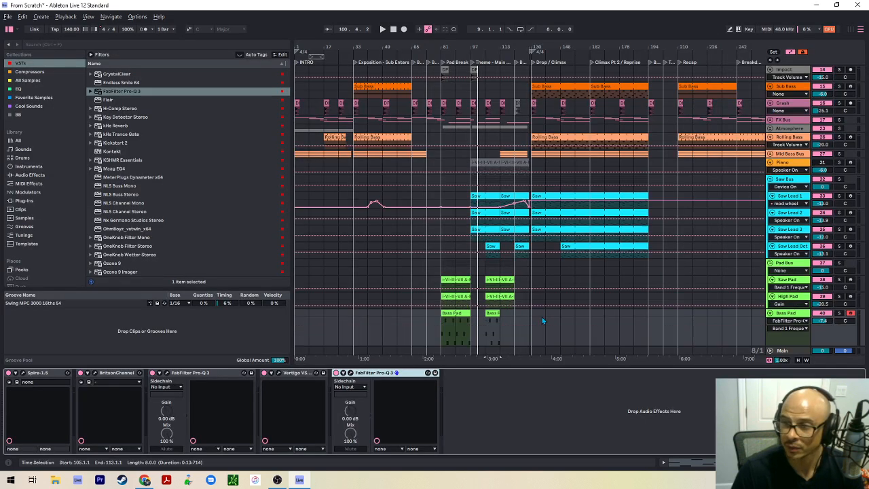
pyautogui.scroll(-3, 540, 317)
pyautogui.click(440, 326)
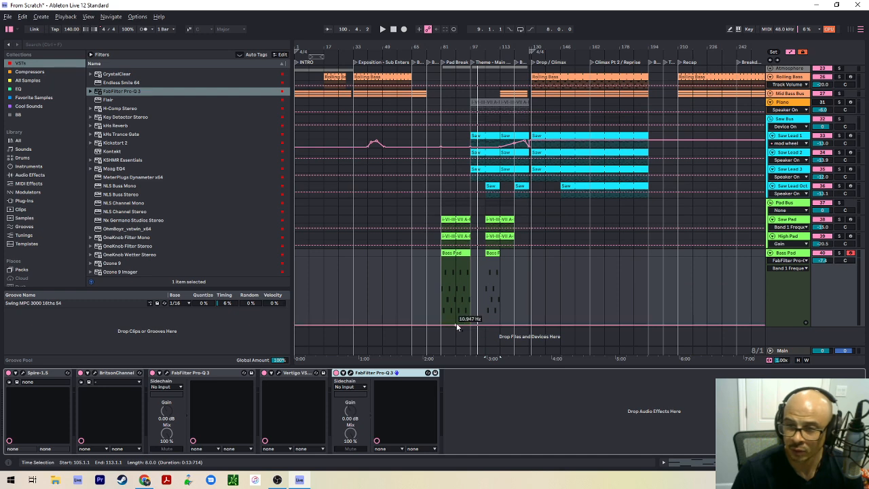
pyautogui.click(456, 326)
pyautogui.click(468, 300)
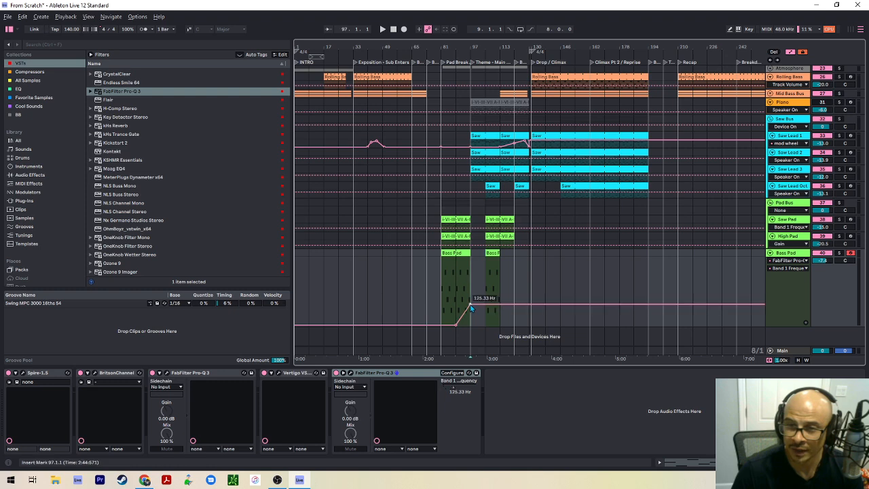
pyautogui.press('space')
pyautogui.scroll(5, 463, 312)
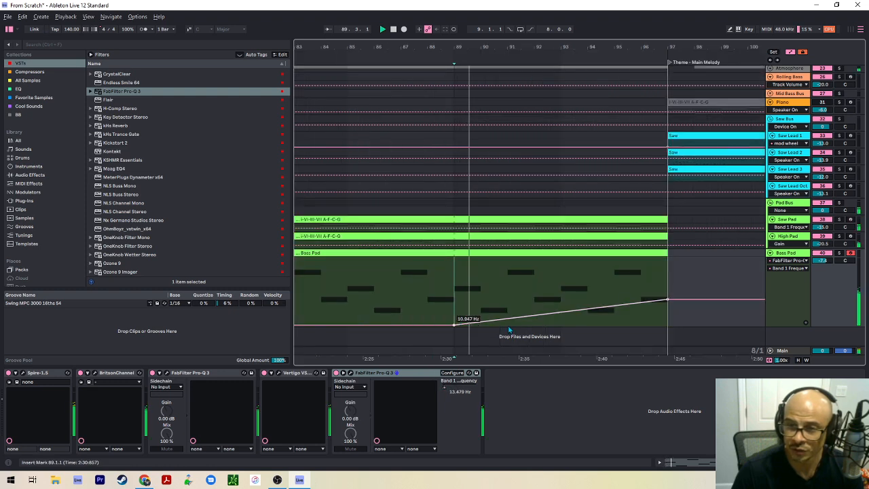
# Bend the rising low-cut automation into an upward curve and raise its bar 97 end point to about 548 Hz
pyautogui.moveTo(526, 317); pyautogui.dragTo(526, 310)
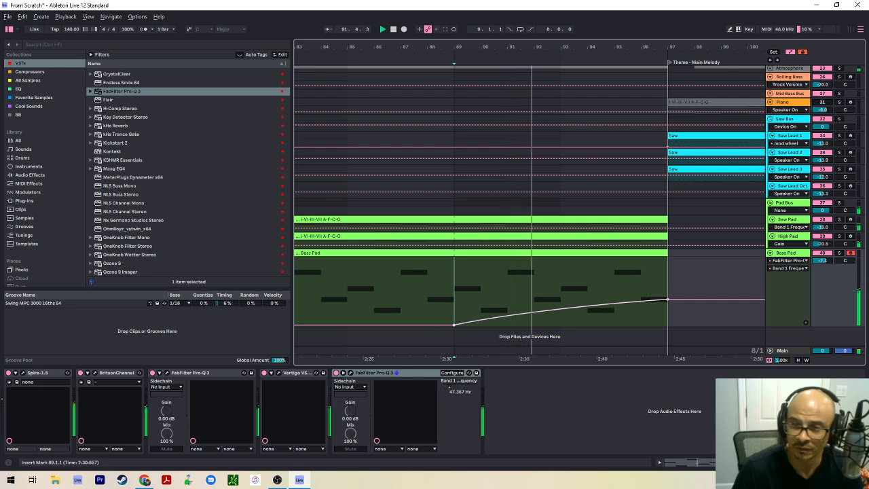
pyautogui.moveTo(671, 295)
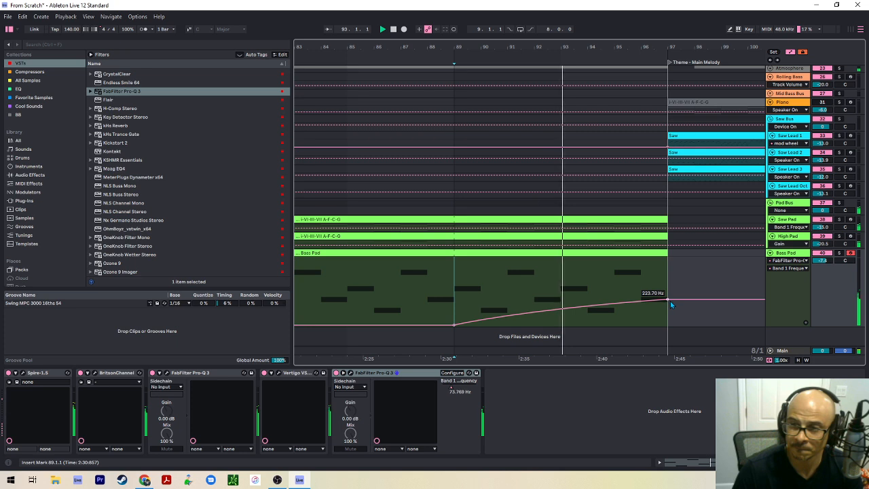
pyautogui.moveTo(669, 301)
pyautogui.mouseDown()
pyautogui.moveTo(658, 303)
pyautogui.moveTo(658, 312)
pyautogui.moveTo(668, 292)
pyautogui.mouseUp()
pyautogui.press('w')
pyautogui.scroll(-5, 477, 294)
pyautogui.press('a')
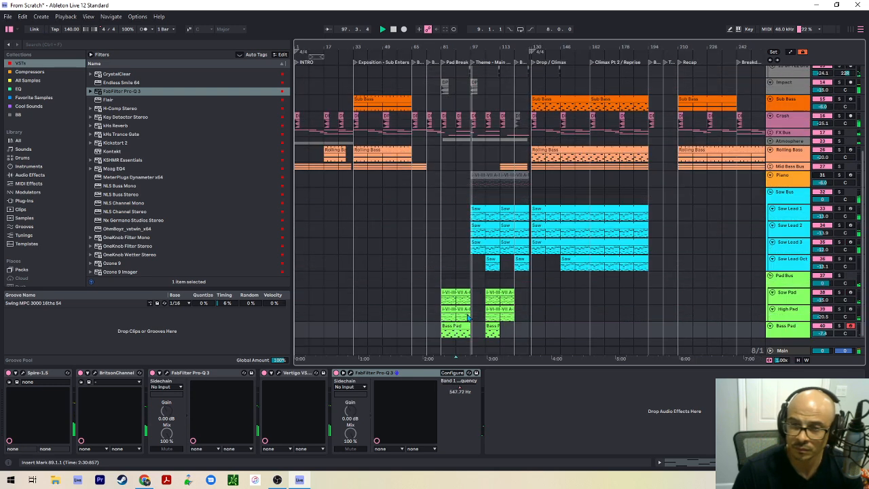
# Set a 2-bar grid and automate the Bass Pad low cut to fall from about 548 Hz at bar 105 to 10 Hz at bar 109
pyautogui.scroll(-1, 472, 321)
pyautogui.press('a')
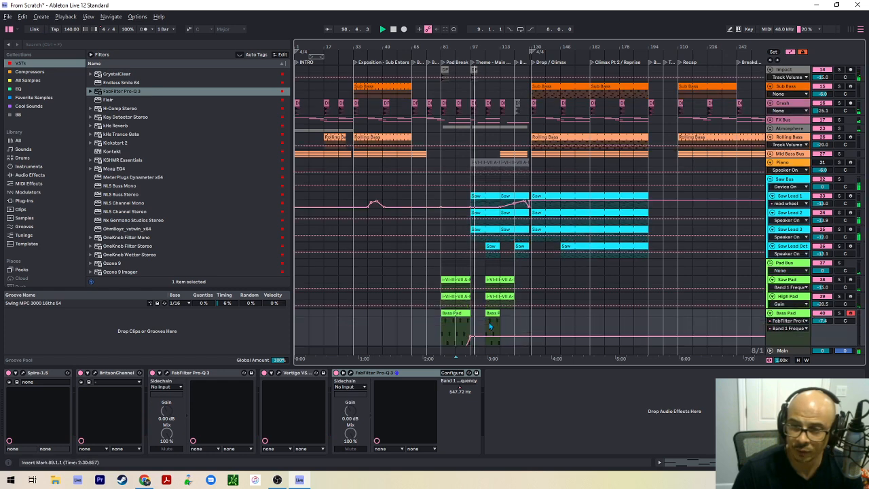
pyautogui.scroll(-2, 488, 322)
pyautogui.scroll(5, 487, 307)
pyautogui.click(481, 306)
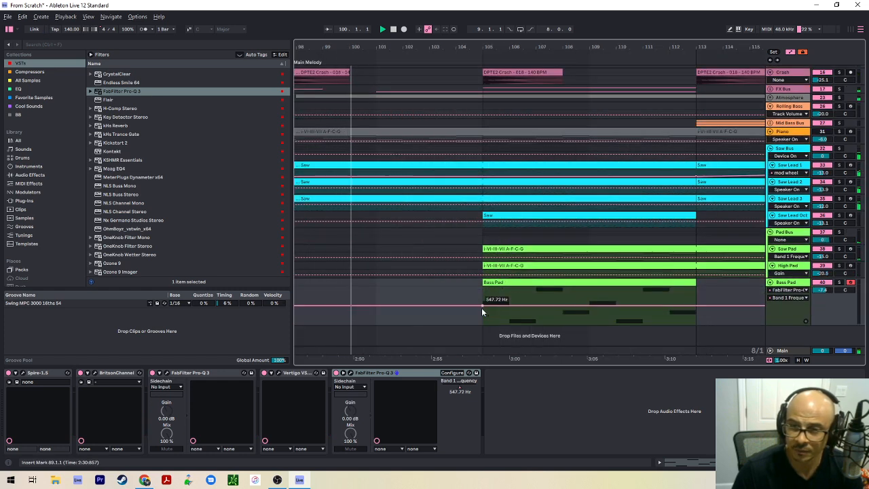
pyautogui.doubleClick(659, 322)
pyautogui.rightClick(657, 313)
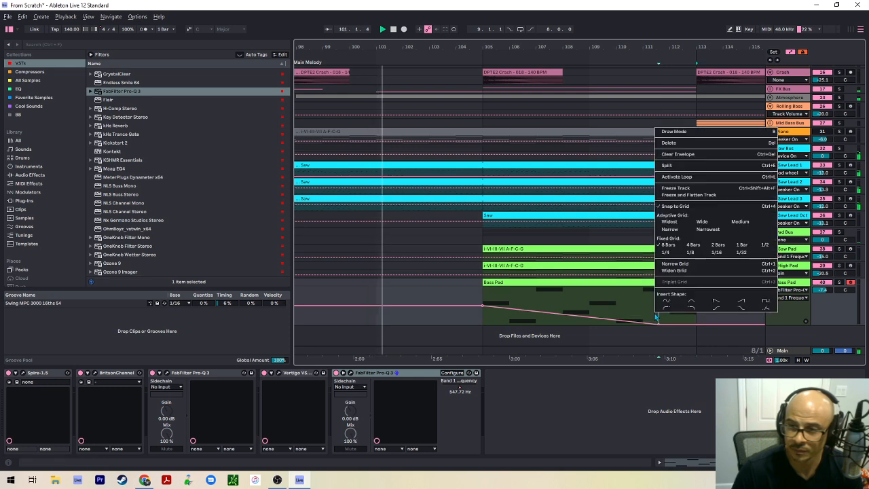
pyautogui.click(726, 245)
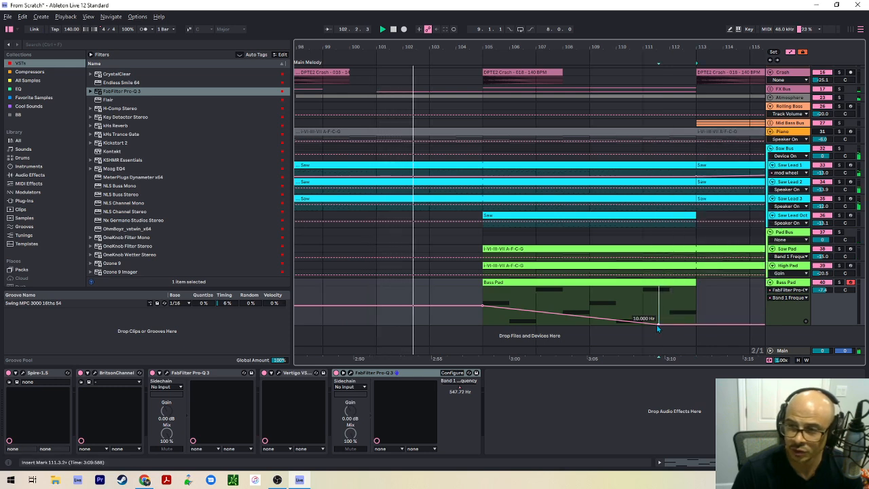
pyautogui.moveTo(658, 324); pyautogui.dragTo(589, 324)
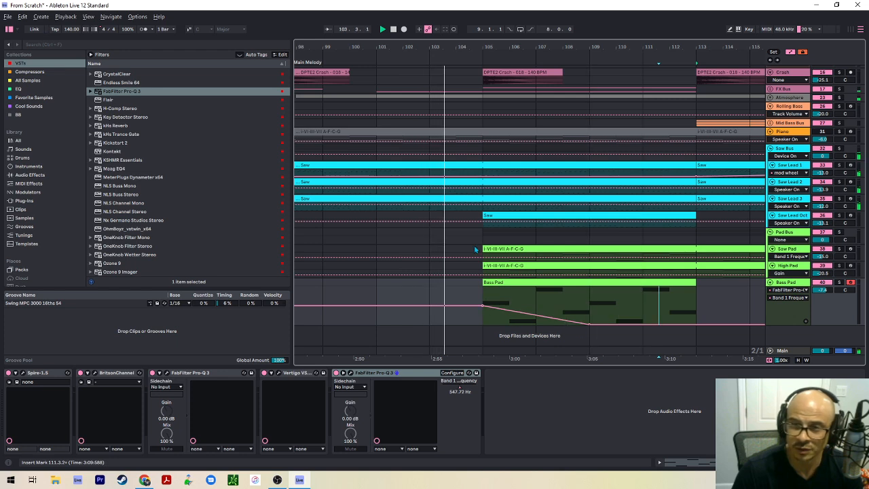
# Bend the falling Bass Pad low-cut automation between bars 105 and 109 slightly downward
pyautogui.click(480, 238)
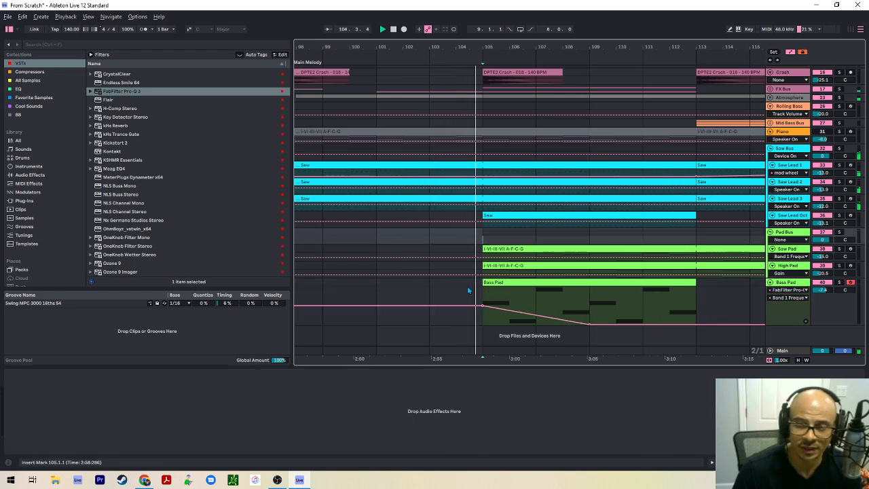
pyautogui.scroll(-2, 485, 309)
pyautogui.scroll(-1, 512, 334)
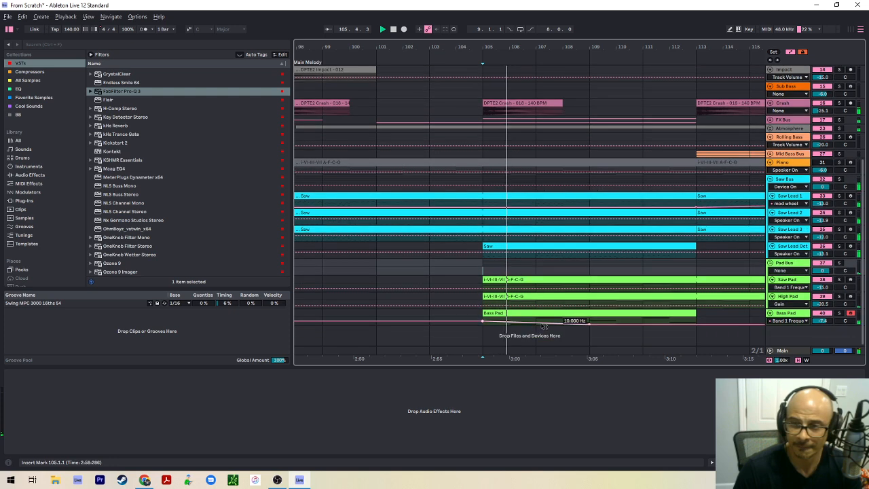
pyautogui.moveTo(545, 324); pyautogui.dragTo(545, 323)
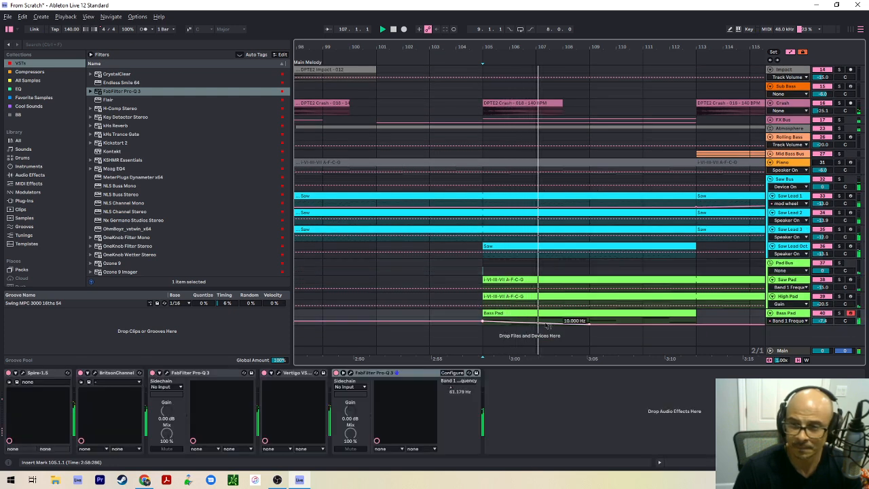
pyautogui.scroll(2, 628, 321)
pyautogui.scroll(-1, 628, 320)
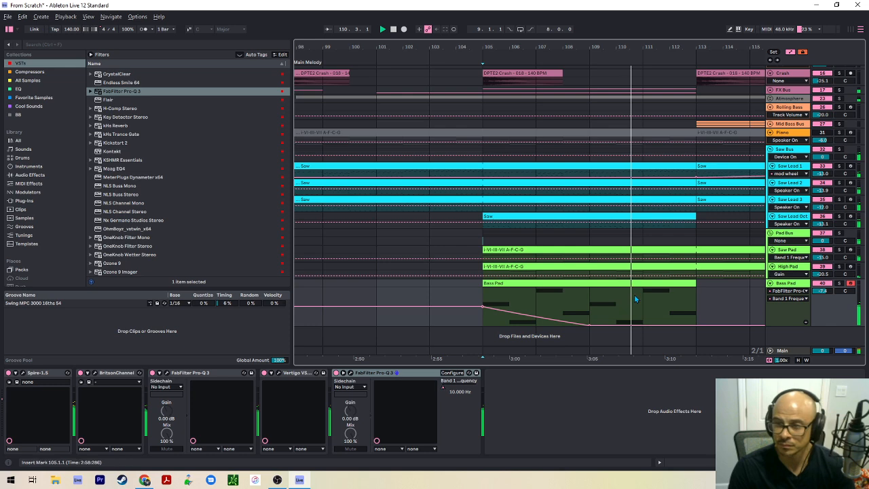
pyautogui.press('h')
pyautogui.press('w')
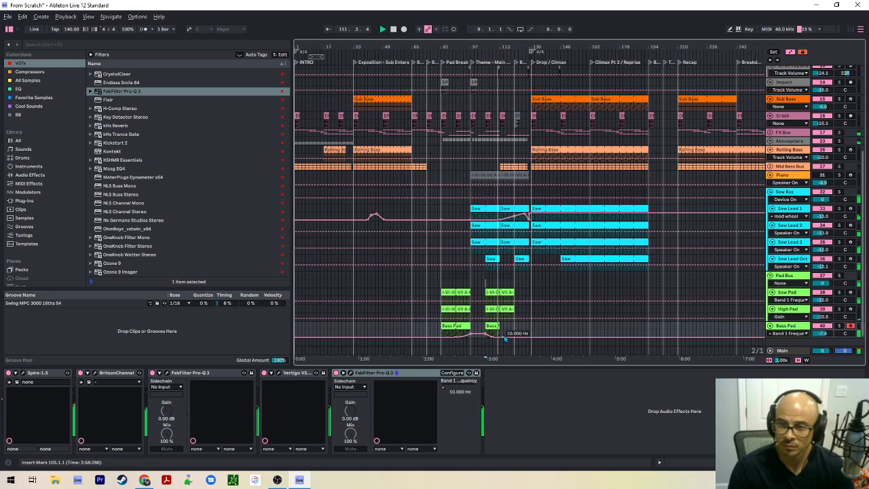
# Examine the drum, FX, bass and saw parts between bar 113 and the Build Up while the mix plays
pyautogui.scroll(7, 504, 338)
pyautogui.press('a')
pyautogui.moveTo(451, 327)
pyautogui.mouseDown()
pyautogui.moveTo(598, 340)
pyautogui.moveTo(446, 340)
pyautogui.mouseUp()
pyautogui.scroll(6, 488, 294)
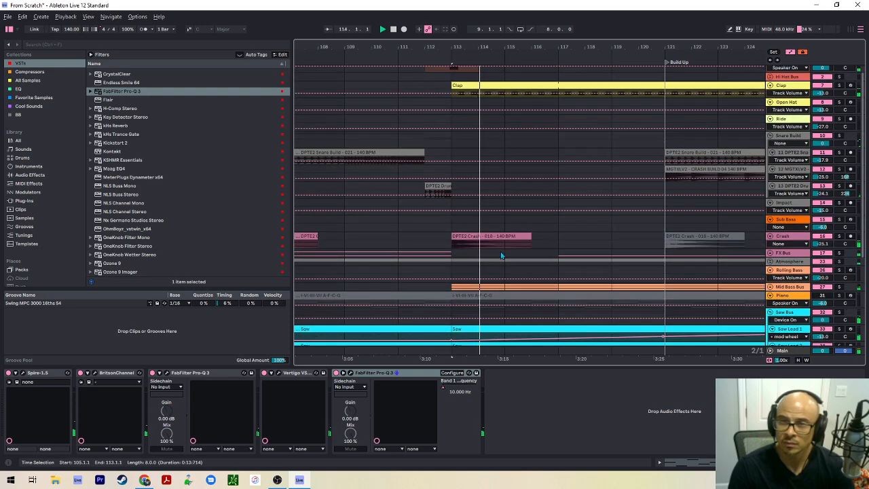
pyautogui.scroll(-2, 471, 103)
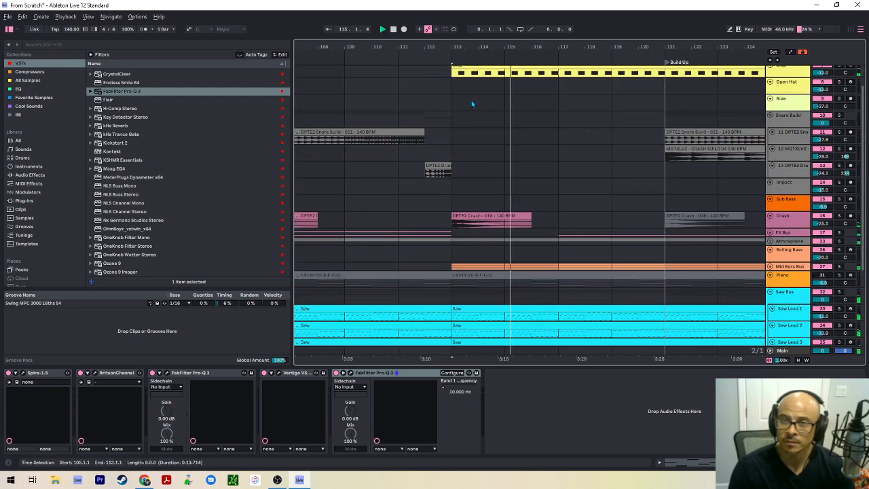
pyautogui.scroll(2, 471, 95)
pyautogui.click(464, 136)
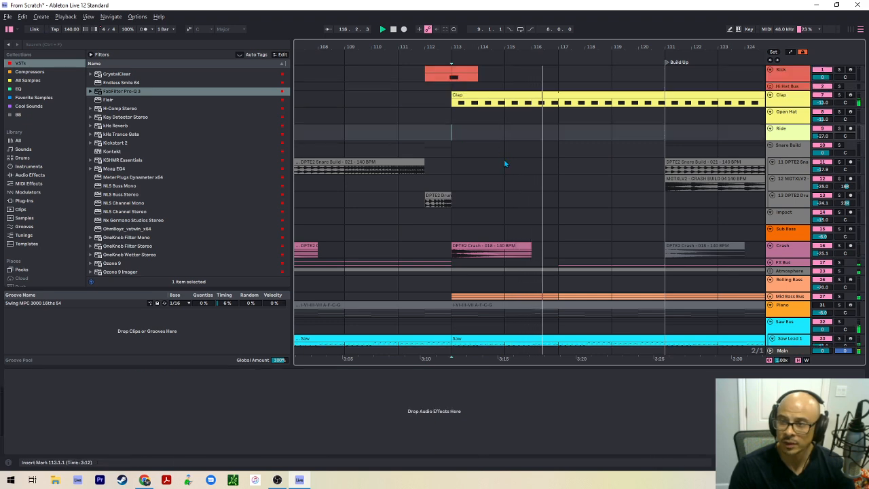
pyautogui.press('w')
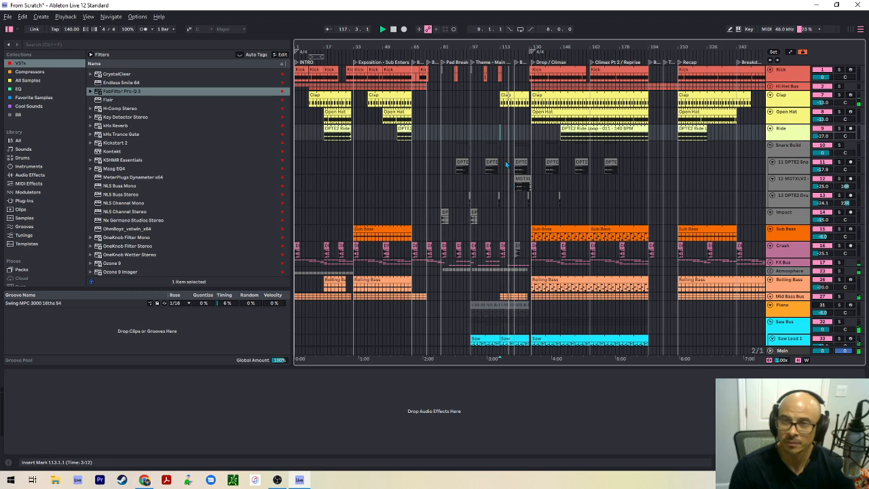
pyautogui.scroll(5, 506, 164)
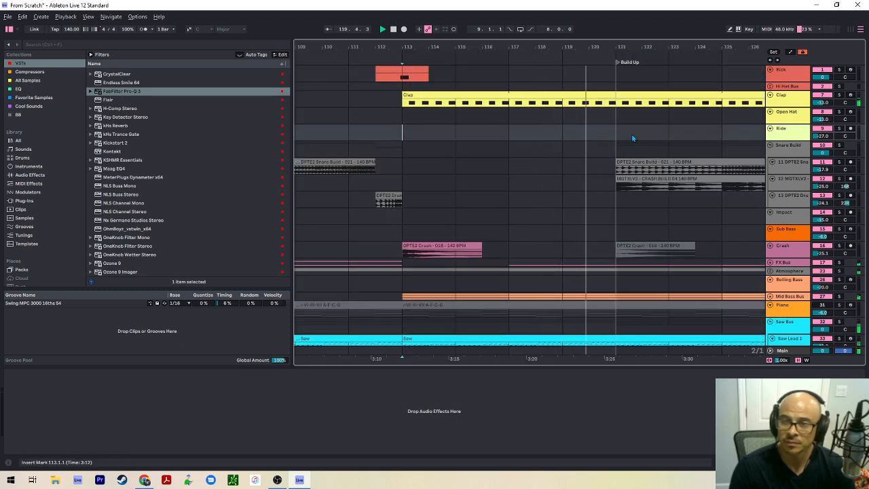
pyautogui.scroll(-4, 551, 203)
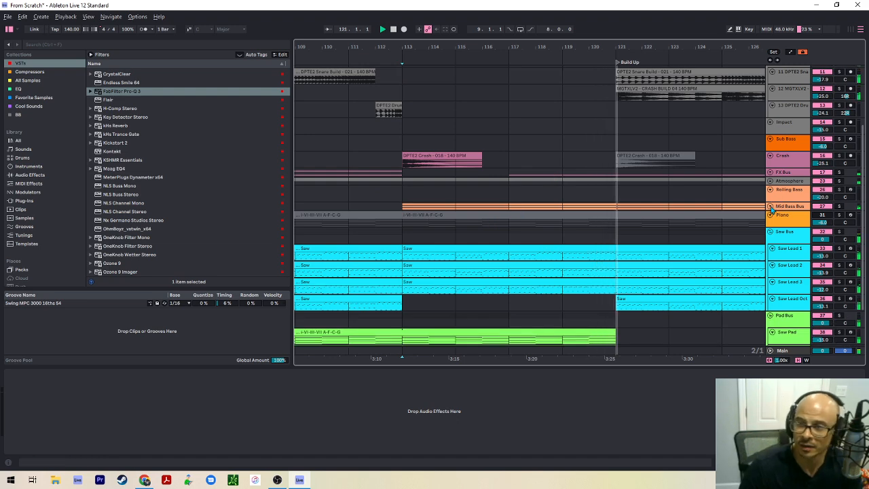
# Stop playback, unfold the Mid Bass Bus and show its Band 1 Frequency automation at bar 113
pyautogui.click(770, 206)
pyautogui.press('space')
pyautogui.scroll(-1, 405, 205)
pyautogui.click(403, 179)
pyautogui.press('a')
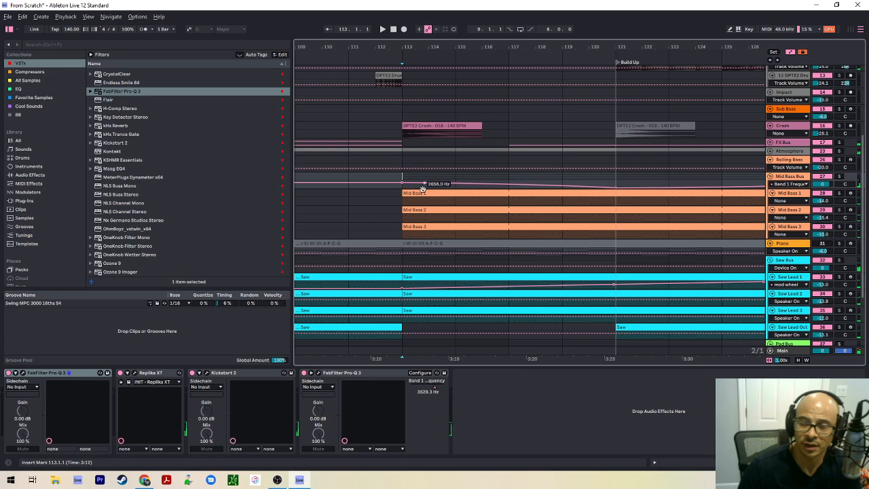
# Lower the Mid Bass Bus Band 1 Frequency automation point at bar 113 slightly during playback
pyautogui.scroll(2, 441, 184)
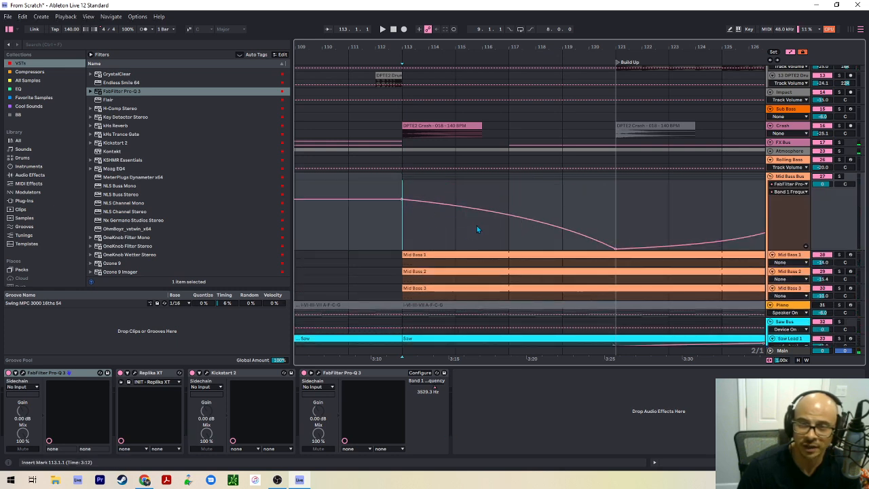
pyautogui.press('space')
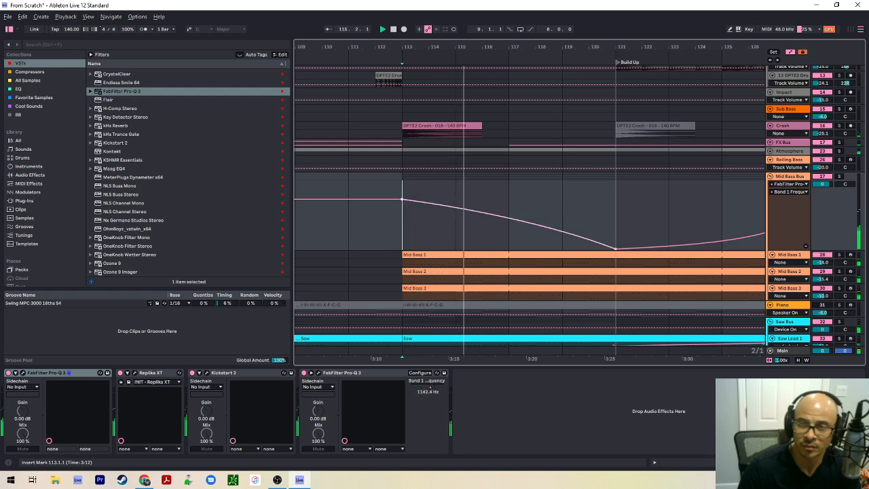
pyautogui.moveTo(403, 199); pyautogui.dragTo(402, 205)
pyautogui.press('x')
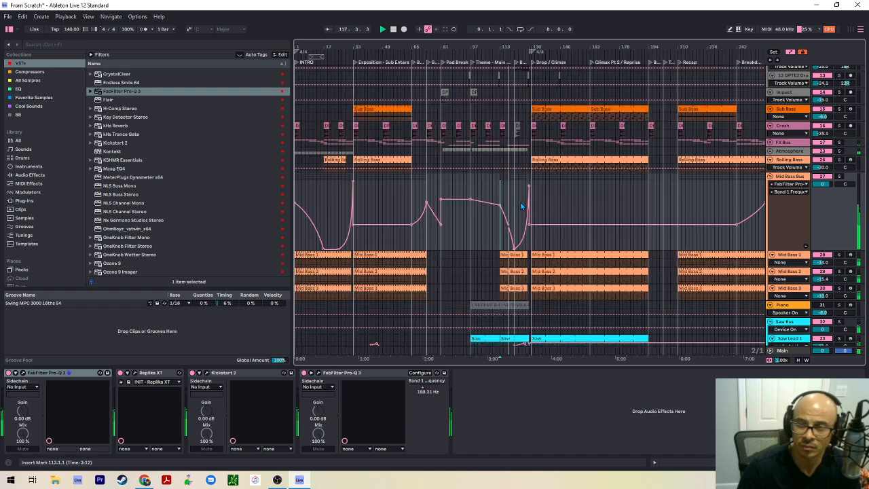
pyautogui.scroll(-5, 521, 206)
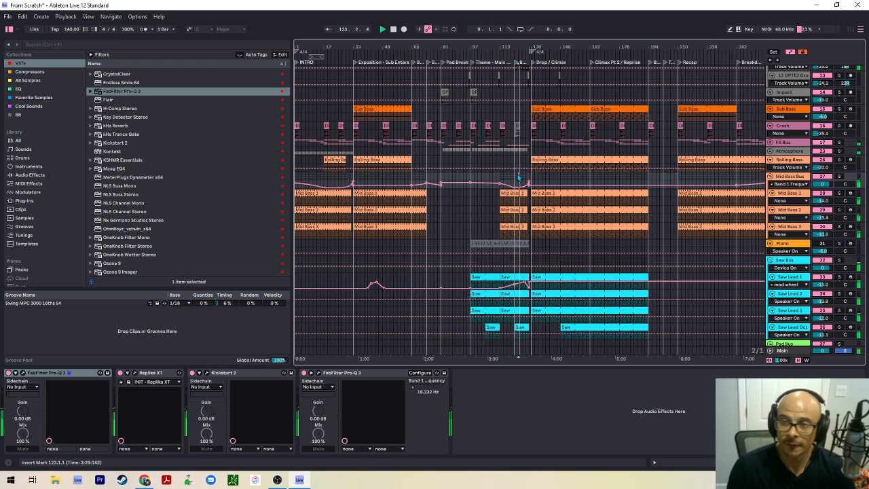
# Copy the 16-bar Saw Pad and High Pad clips from bar 105 to the start of the Drop / Climax at bar 130
pyautogui.press('a')
pyautogui.scroll(-4, 524, 201)
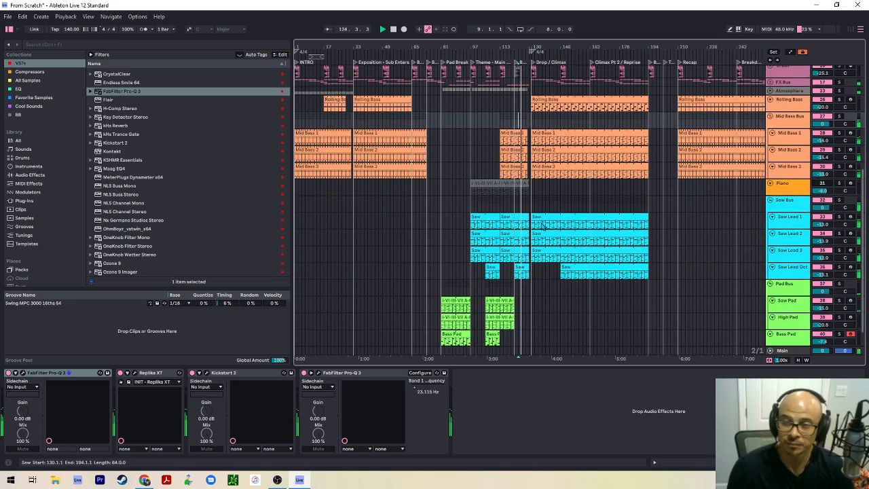
pyautogui.click(500, 278)
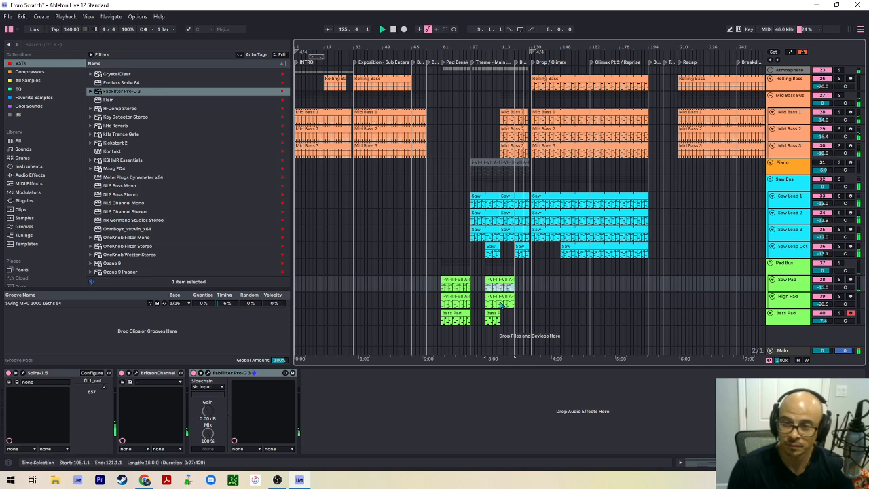
pyautogui.keyDown('shift'); pyautogui.click(501, 295); pyautogui.keyUp('shift')
pyautogui.moveTo(502, 295); pyautogui.dragTo(543, 291)
pyautogui.press('z')
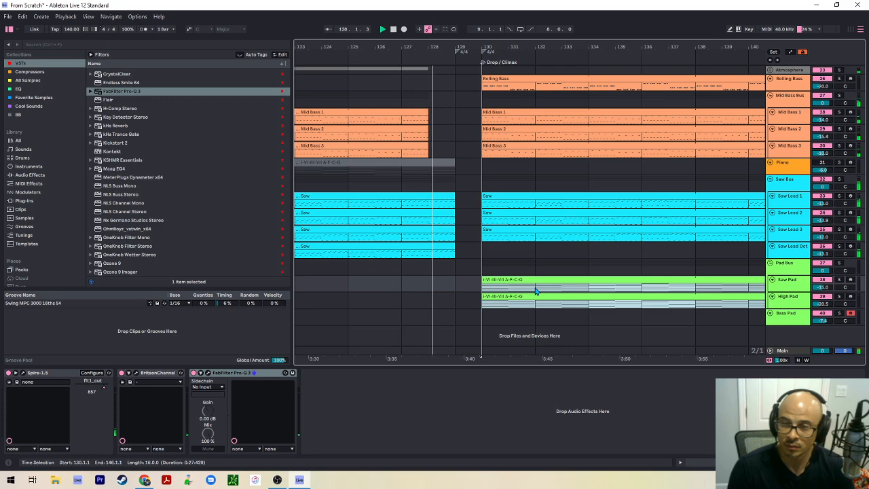
pyautogui.press('x')
pyautogui.scroll(1, 544, 291)
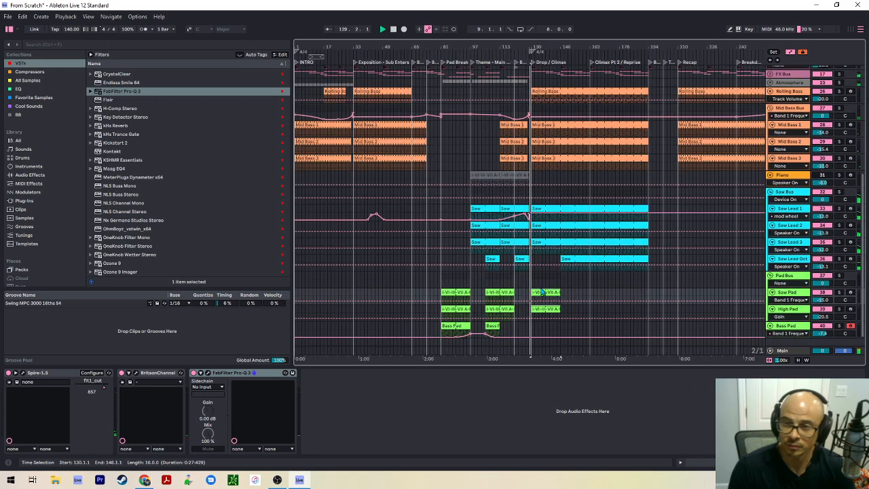
pyautogui.keyDown('ctrl'); pyautogui.scroll(8, 543, 292); pyautogui.keyUp('ctrl')
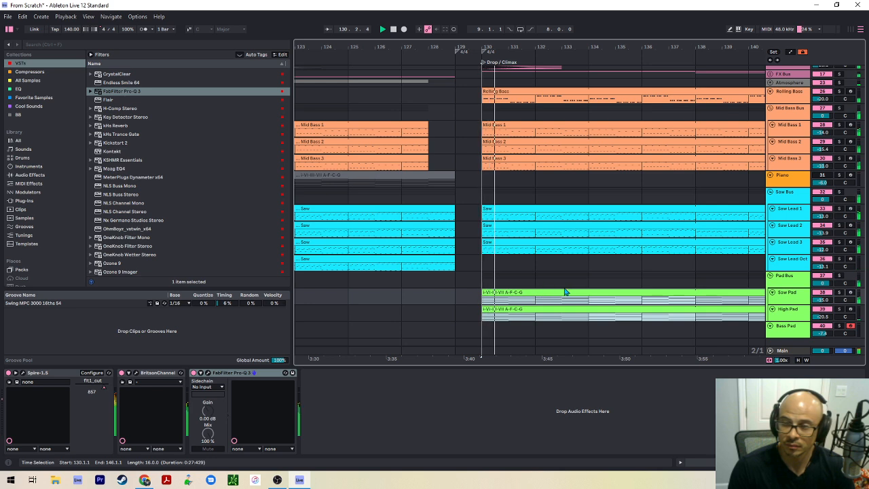
# Add Kickstart 2 to the Pad Bus and choose the fourth ducking curve in the upper preset row
pyautogui.click(789, 277)
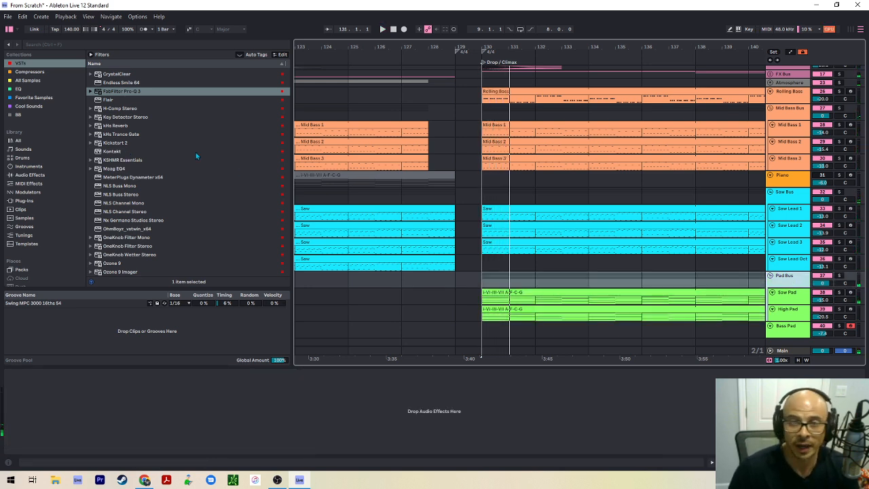
pyautogui.scroll(-7, 122, 264)
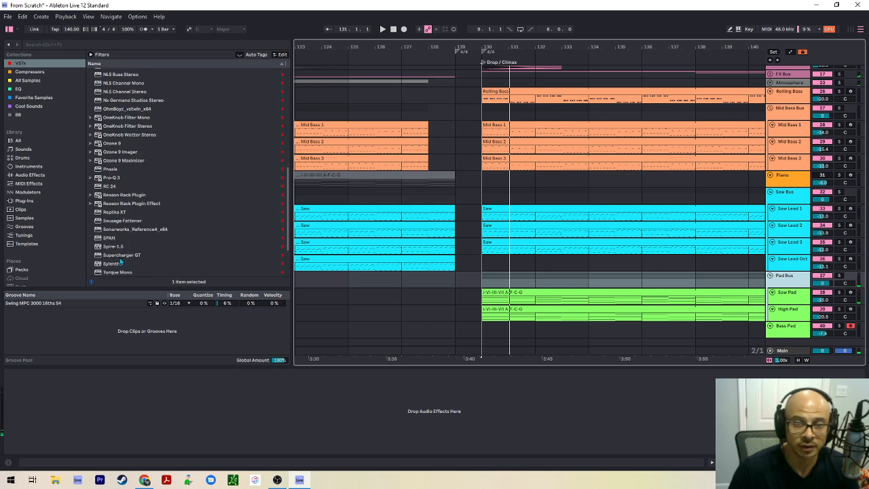
pyautogui.scroll(1, 110, 154)
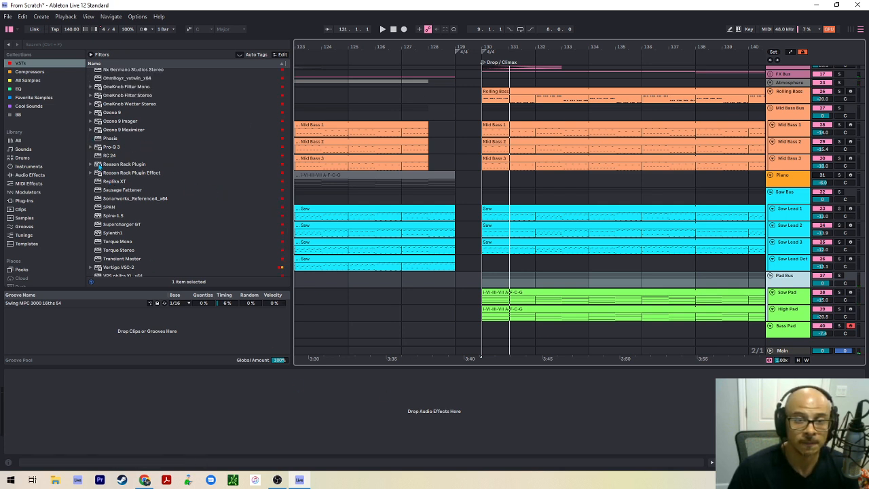
pyautogui.scroll(-1, 115, 211)
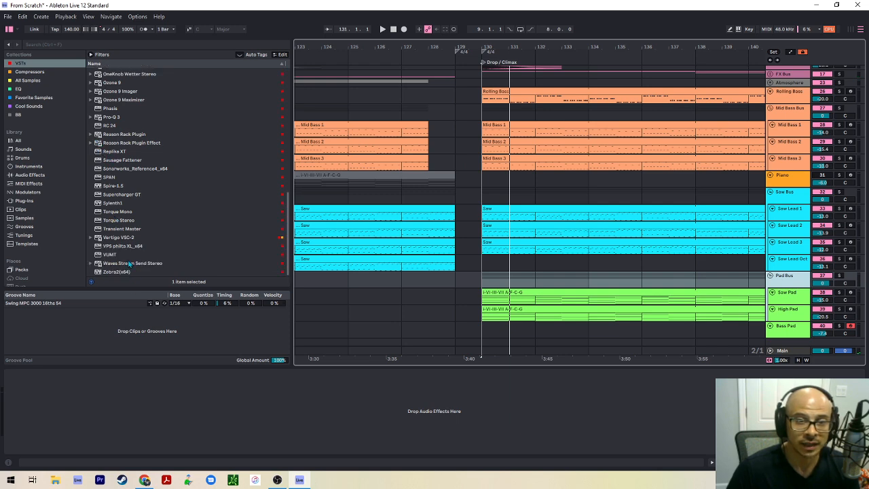
pyautogui.scroll(1, 116, 158)
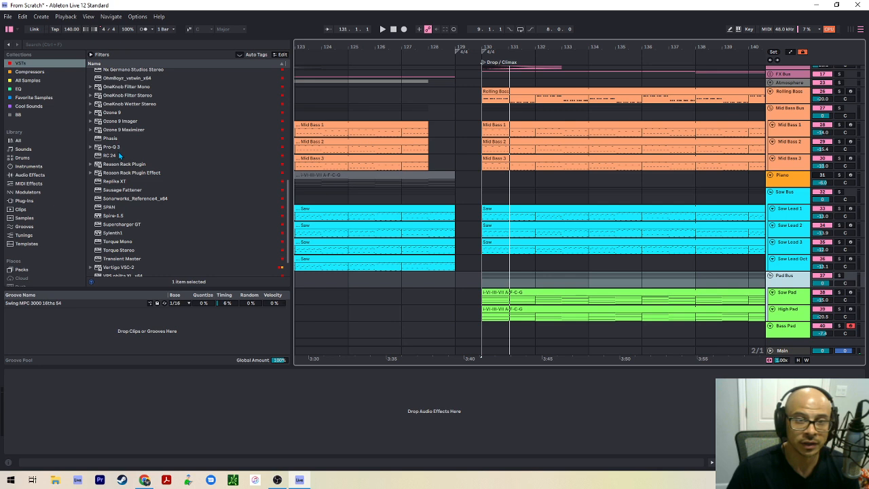
pyautogui.scroll(1, 126, 184)
pyautogui.scroll(3, 120, 120)
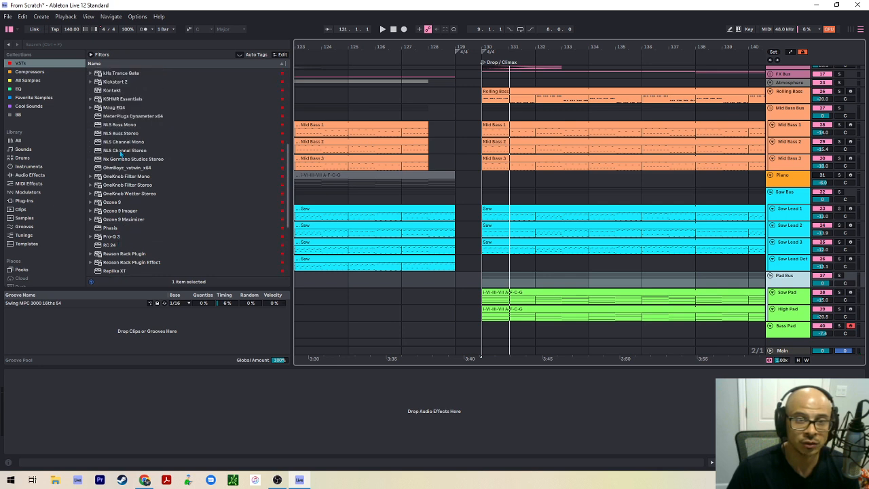
pyautogui.click(117, 112)
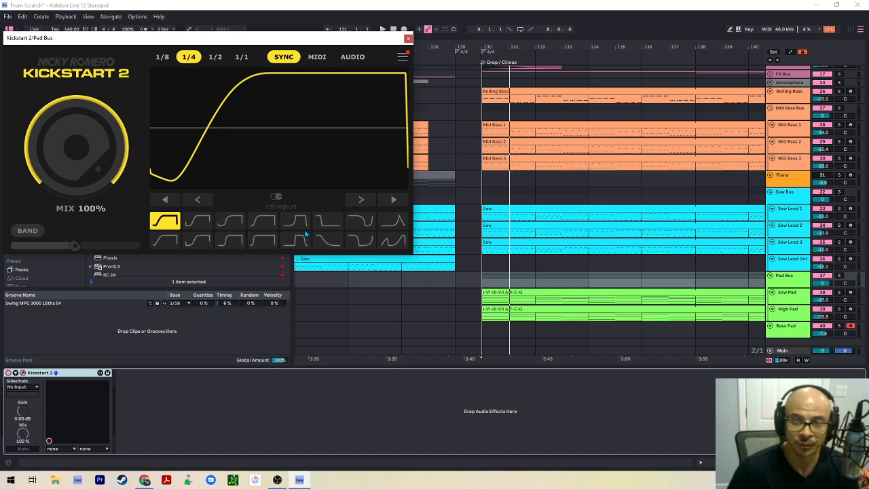
pyautogui.click(262, 227)
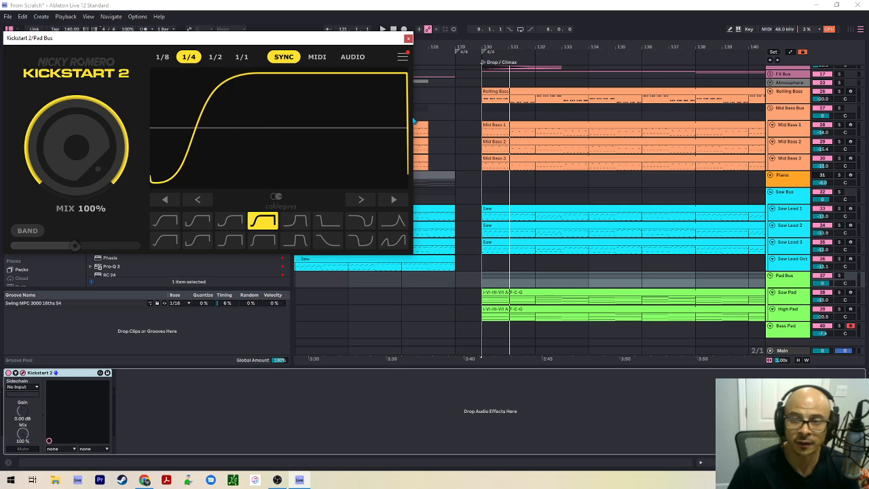
# Automate the Pad Bus Kickstart 2 Mix at 0% before the drop and 100% from bar 130 onwards
pyautogui.press('a')
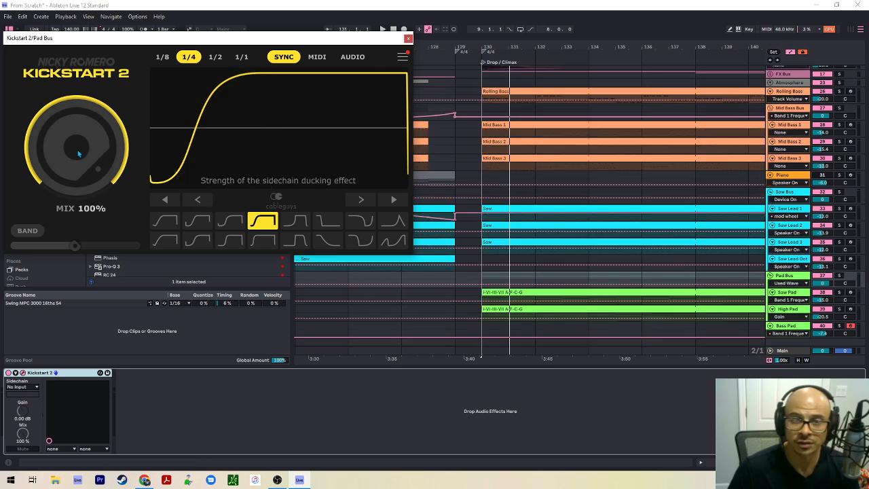
pyautogui.moveTo(78, 151)
pyautogui.mouseDown()
pyautogui.moveTo(78, 265)
pyautogui.moveTo(78, 150)
pyautogui.mouseUp()
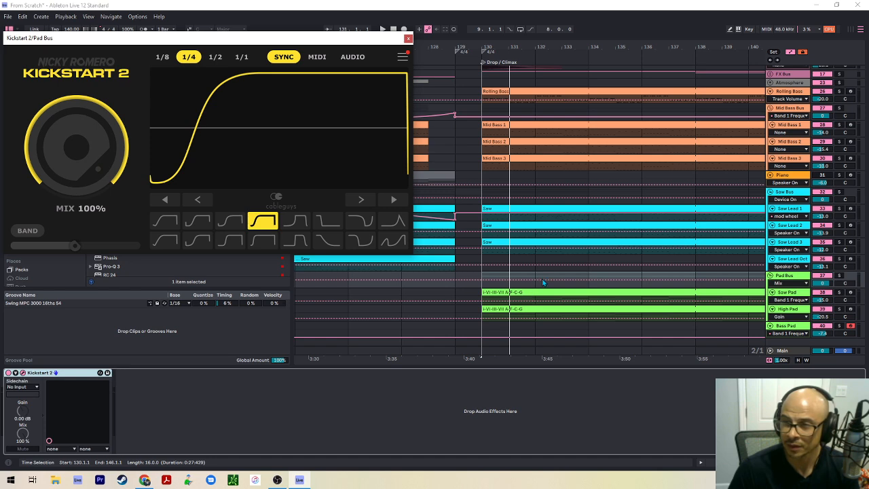
pyautogui.scroll(2, 543, 281)
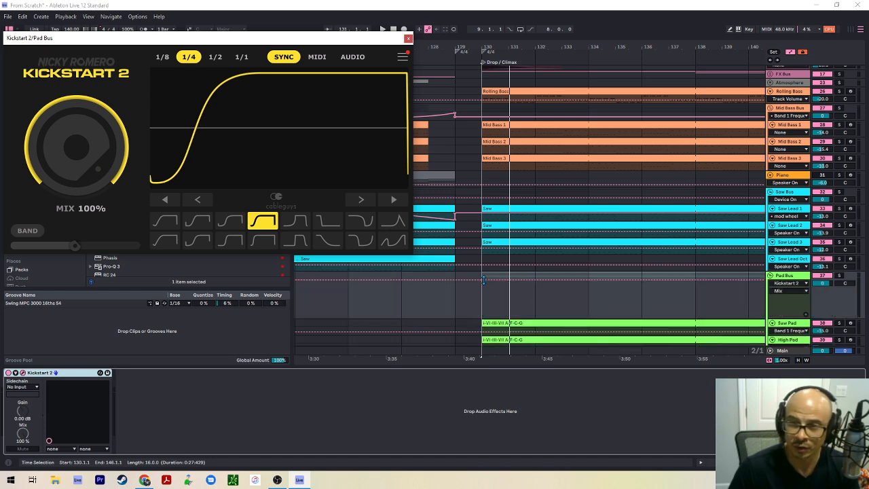
pyautogui.click(466, 294)
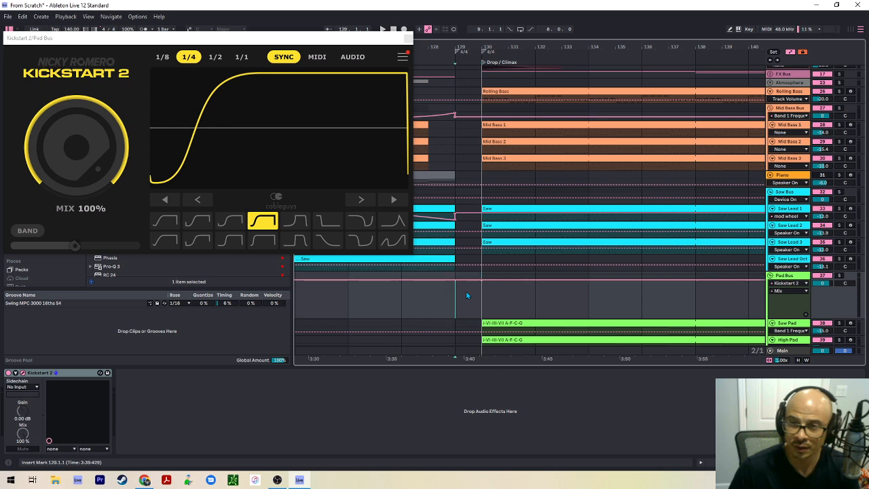
pyautogui.moveTo(467, 280); pyautogui.dragTo(481, 317)
pyautogui.moveTo(383, 300); pyautogui.dragTo(360, 300)
pyautogui.press('space')
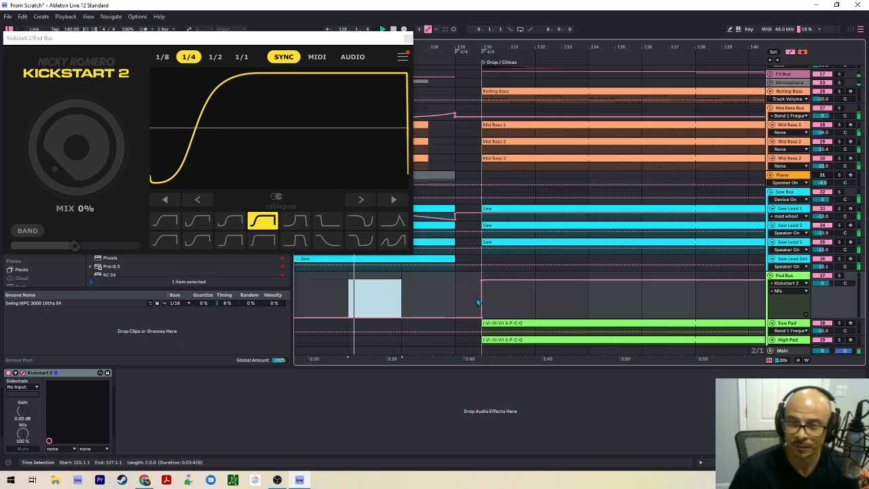
# Play the drop from bar 130 with the Saw Bus soloed and unsolo it after listening
pyautogui.click(479, 302)
pyautogui.press('space')
pyautogui.press('space')
pyautogui.scroll(-2, 701, 194)
pyautogui.click(839, 193)
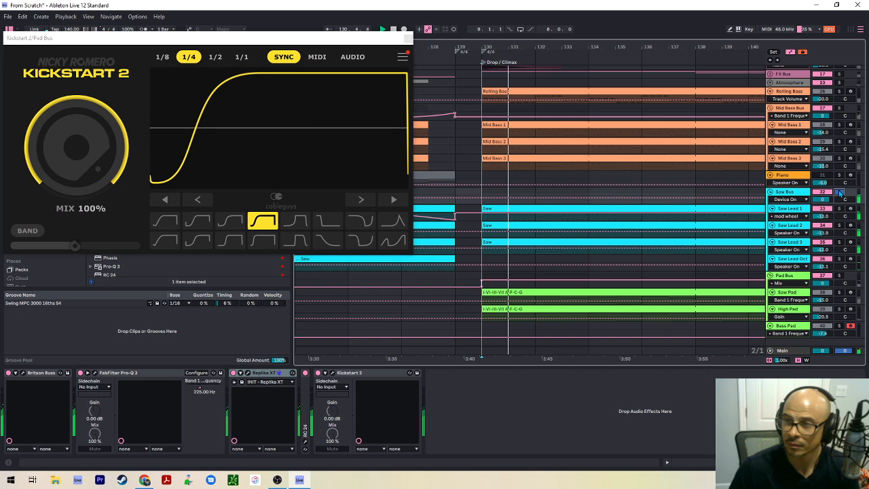
pyautogui.click(840, 192)
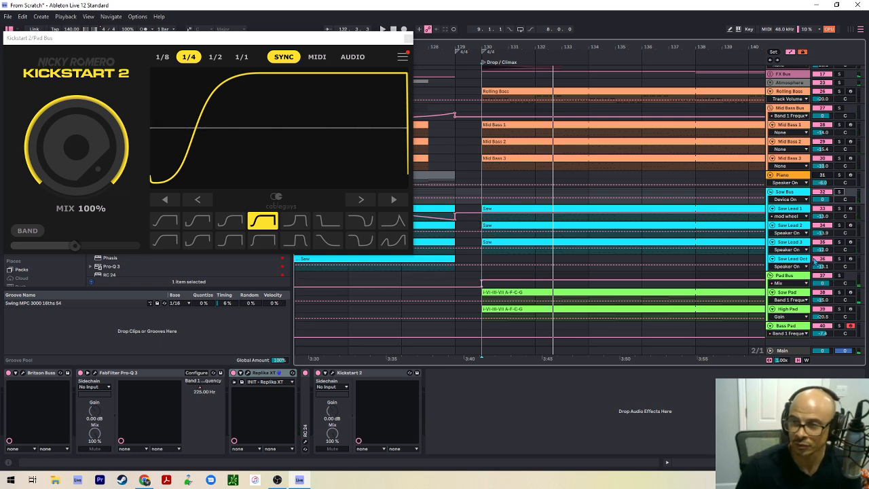
# Solo the Pad Bus, replay the drop and stretch the Kickstart 2 ducking curve so its volume rises later
pyautogui.click(839, 277)
pyautogui.press('space')
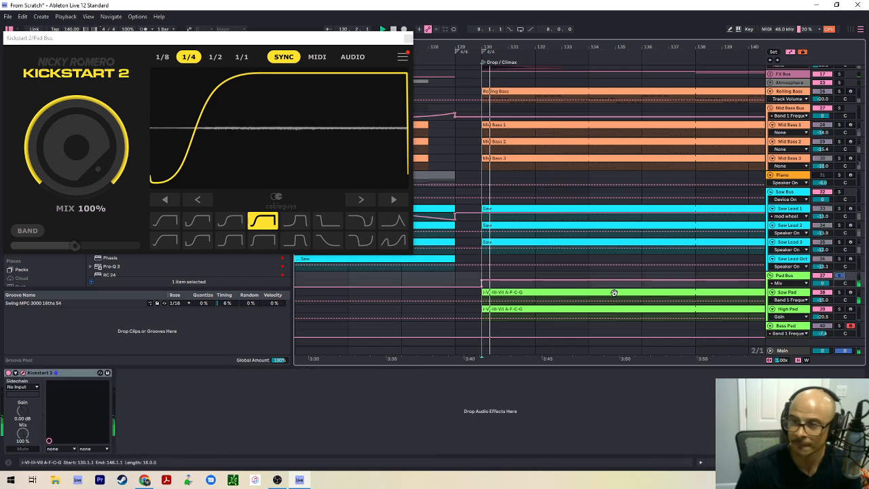
pyautogui.scroll(4, 574, 288)
pyautogui.moveTo(211, 126); pyautogui.dragTo(245, 126)
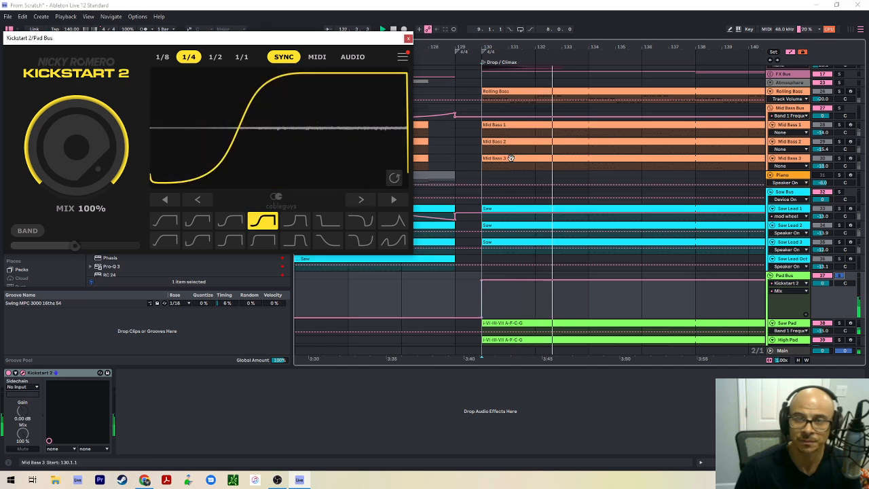
# Add the Kick, Hi Hat Bus, Clap and Open Hat to the soloed Pad Bus while the drop plays
pyautogui.scroll(5, 554, 144)
pyautogui.scroll(2, 555, 144)
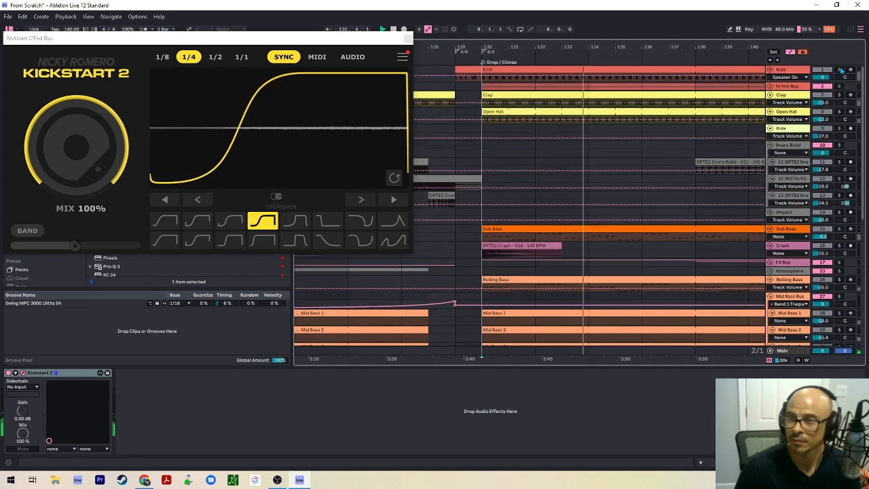
pyautogui.click(838, 71)
pyautogui.click(838, 95)
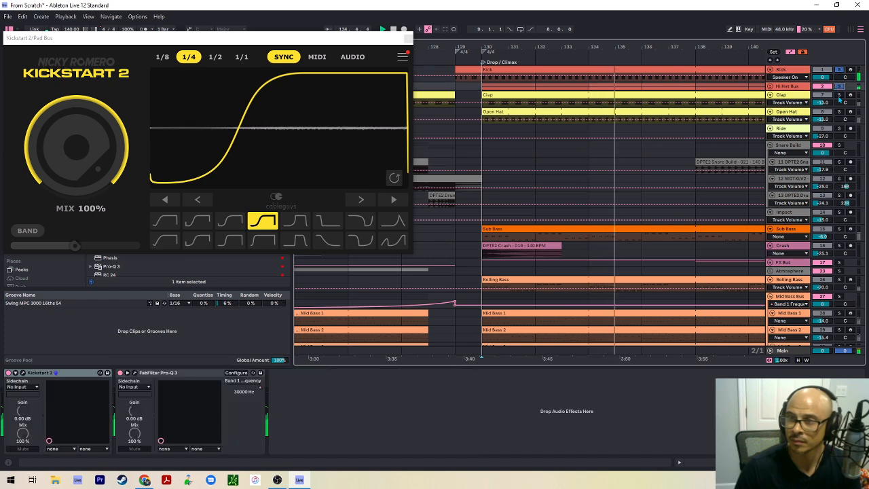
pyautogui.keyDown('ctrl'); pyautogui.click(839, 95); pyautogui.keyUp('ctrl')
pyautogui.keyDown('ctrl'); pyautogui.click(839, 112); pyautogui.keyUp('ctrl')
pyautogui.press('w')
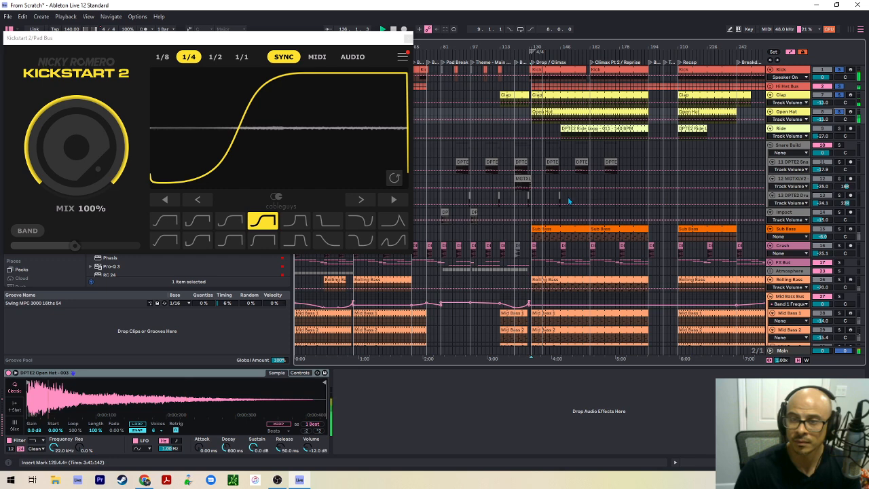
# Also solo the Sub Bass, Rolling Bass, Mid Bass Bus and Crash, and restart playback from the drop
pyautogui.scroll(-10, 536, 221)
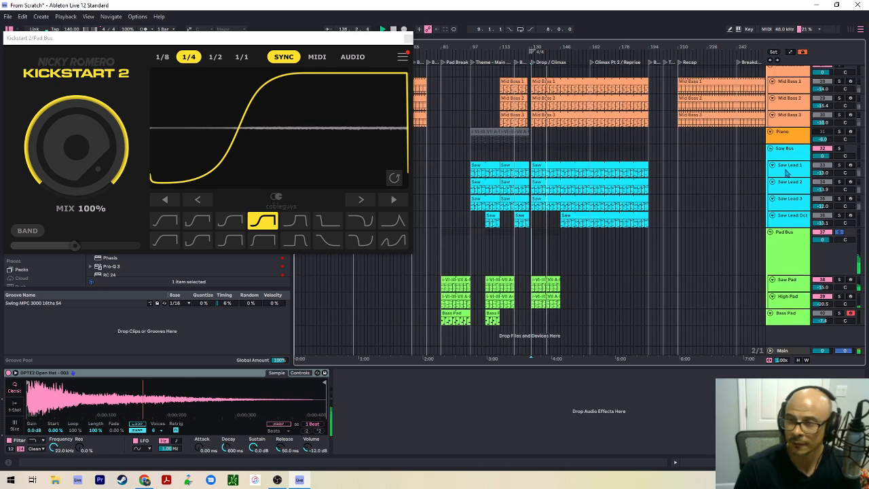
pyautogui.scroll(8, 837, 147)
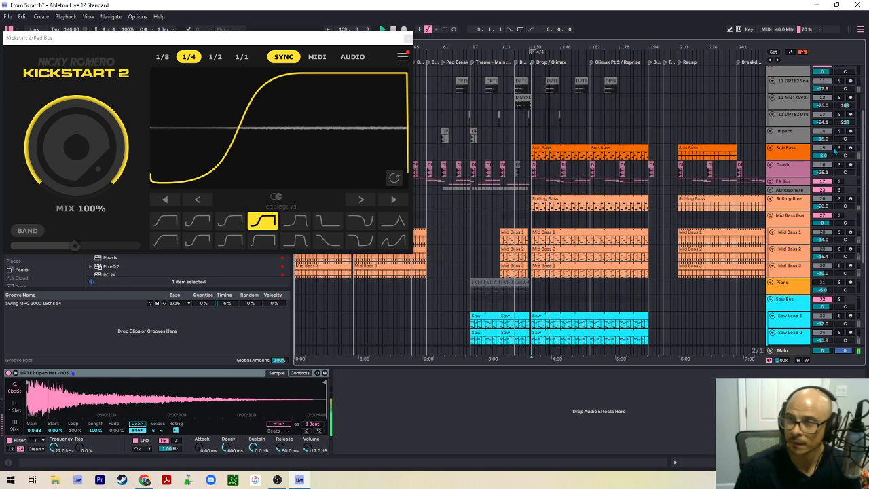
pyautogui.keyDown('ctrl'); pyautogui.click(839, 148); pyautogui.keyUp('ctrl')
pyautogui.keyDown('ctrl'); pyautogui.click(839, 198); pyautogui.keyUp('ctrl')
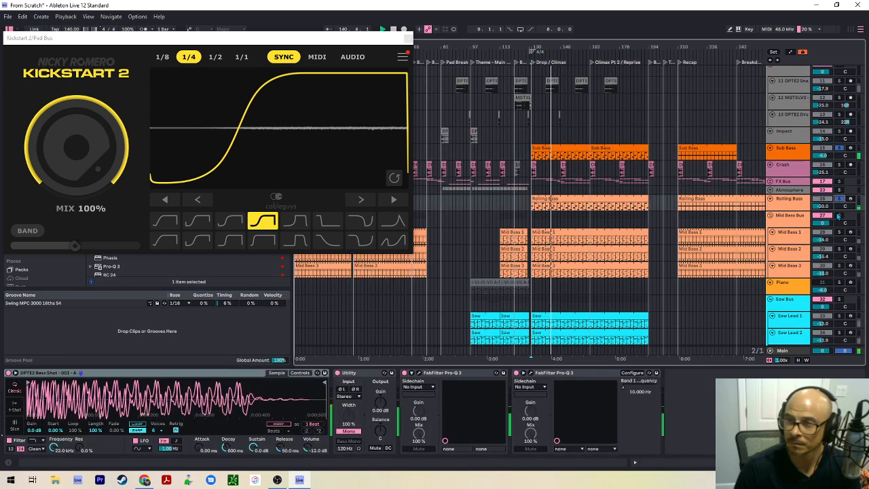
pyautogui.keyDown('ctrl'); pyautogui.click(838, 216); pyautogui.keyUp('ctrl')
pyautogui.scroll(-1, 839, 217)
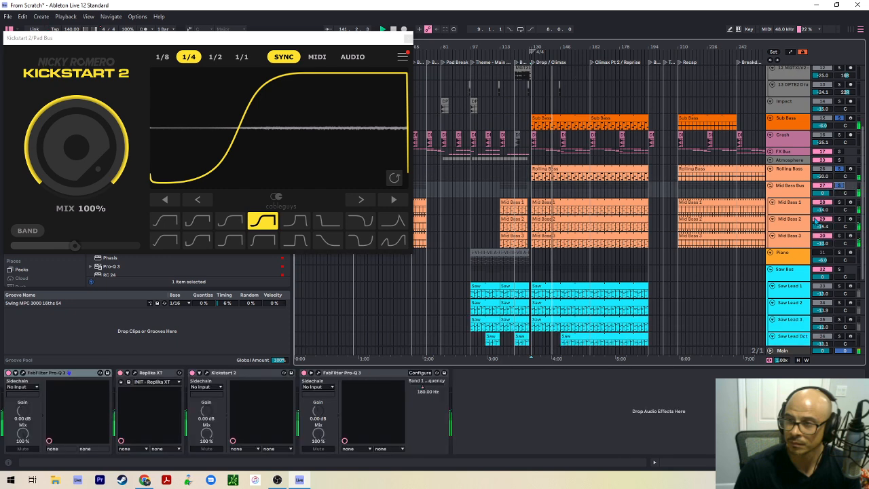
pyautogui.keyDown('ctrl'); pyautogui.click(839, 135); pyautogui.keyUp('ctrl')
pyautogui.press('space')
pyautogui.press('space')
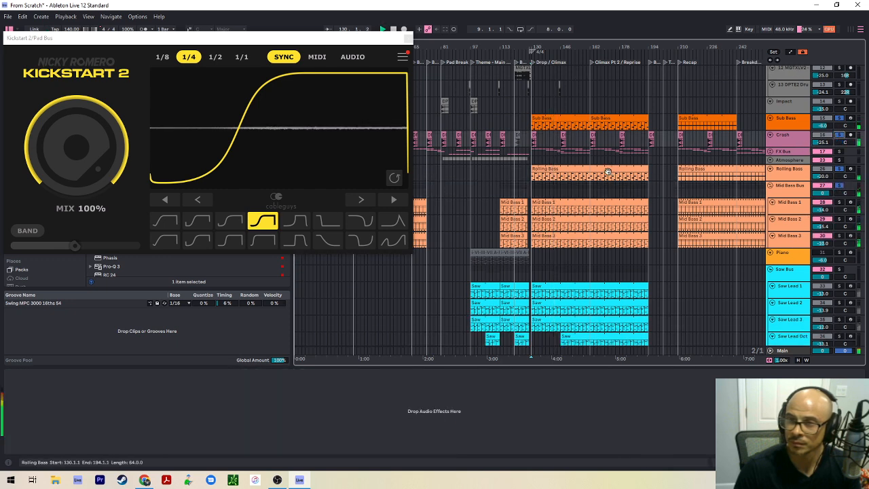
pyautogui.scroll(-5, 607, 171)
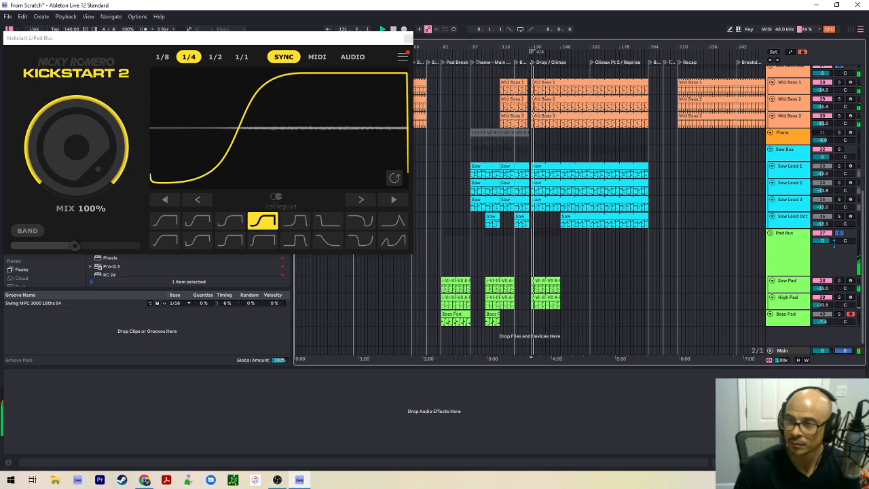
# Clear all track solos to hear the drop in the full mix and stop playback
pyautogui.click(833, 156)
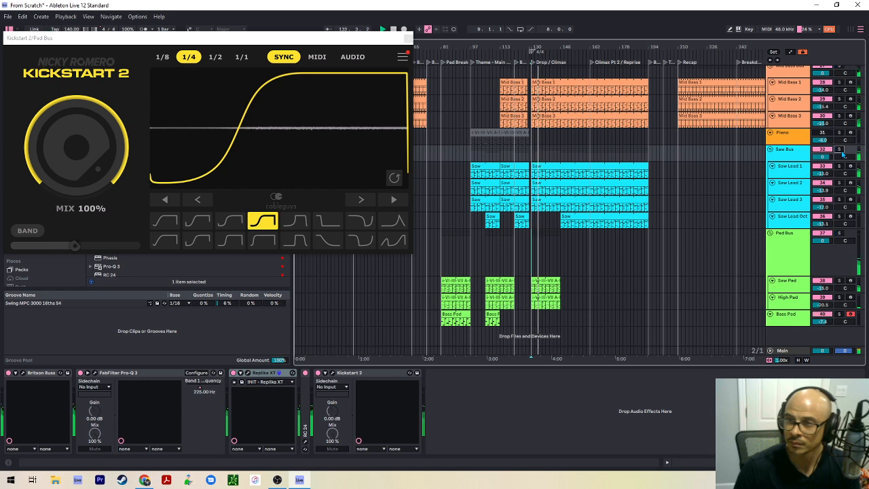
pyautogui.scroll(2, 611, 191)
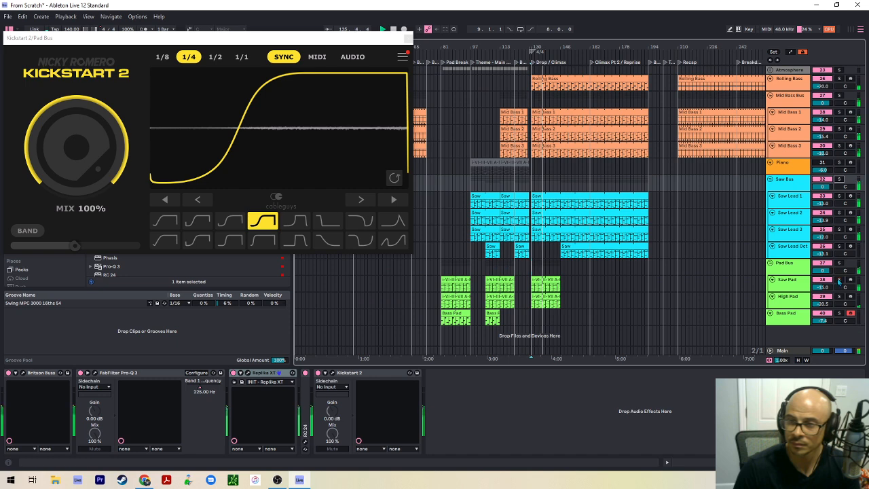
pyautogui.click(801, 324)
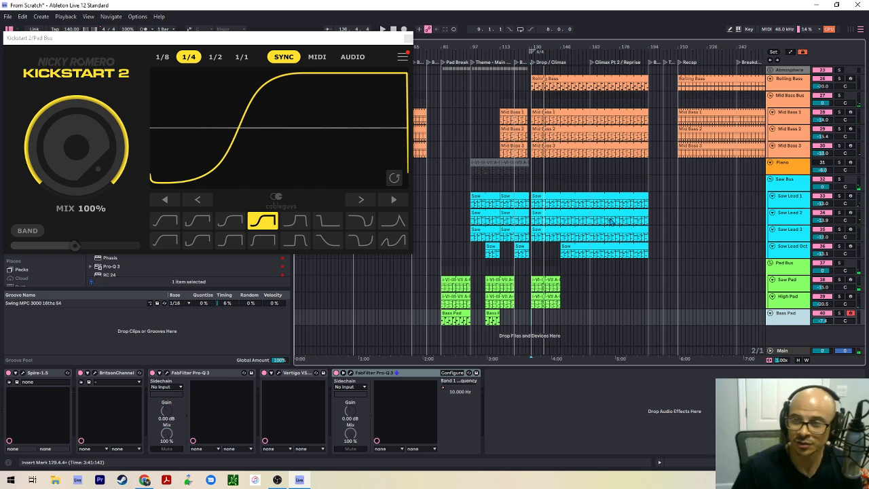
# Fold the Snare Build group, Sub Bass, Crash, Rolling Bass and Mid Bass Bus tracks in the arrangement
pyautogui.scroll(6, 510, 228)
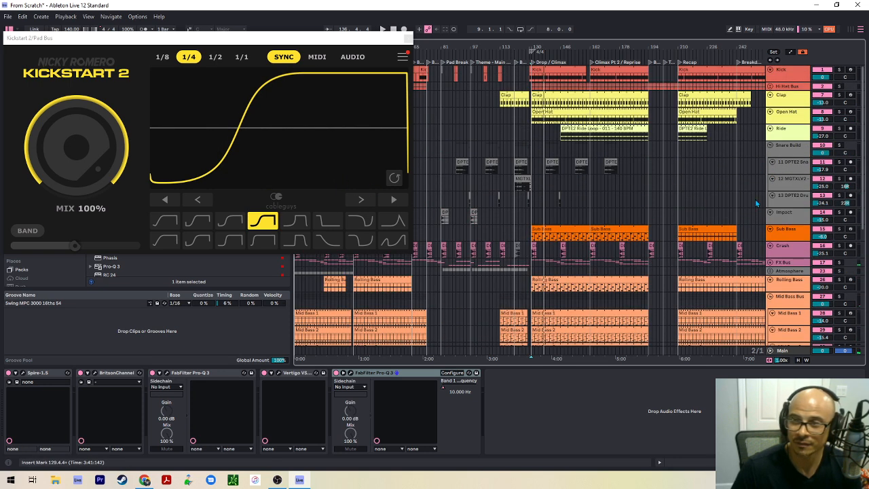
pyautogui.click(771, 145)
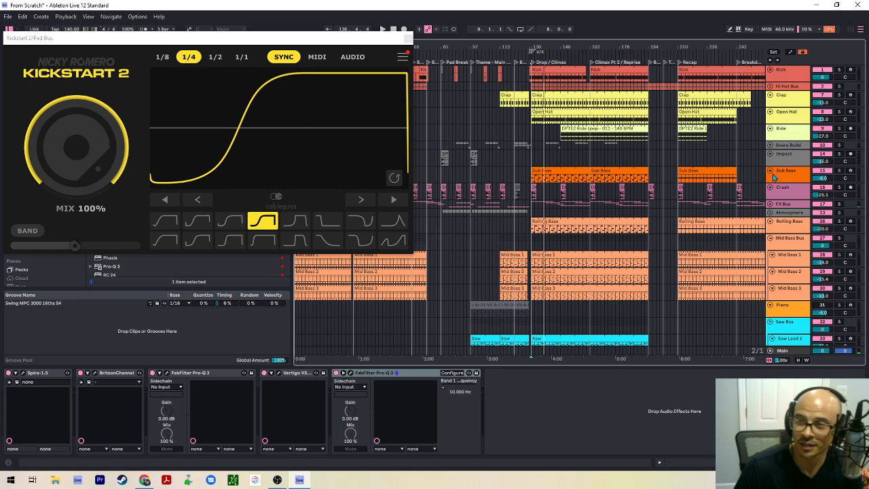
pyautogui.click(771, 174)
pyautogui.click(771, 180)
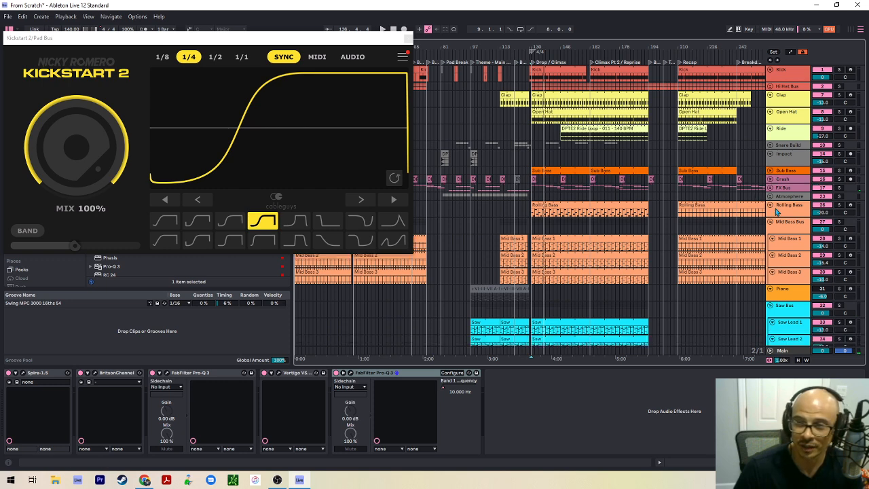
pyautogui.click(769, 206)
pyautogui.click(770, 215)
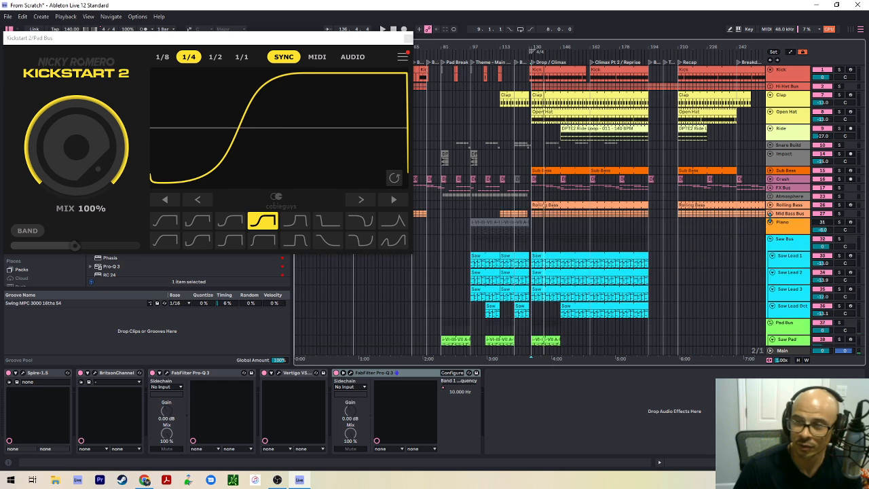
# Fold the Saw Bus, Pad Bus and Bass Pad tracks and close the Kickstart 2 window
pyautogui.click(771, 223)
pyautogui.click(771, 239)
pyautogui.click(771, 248)
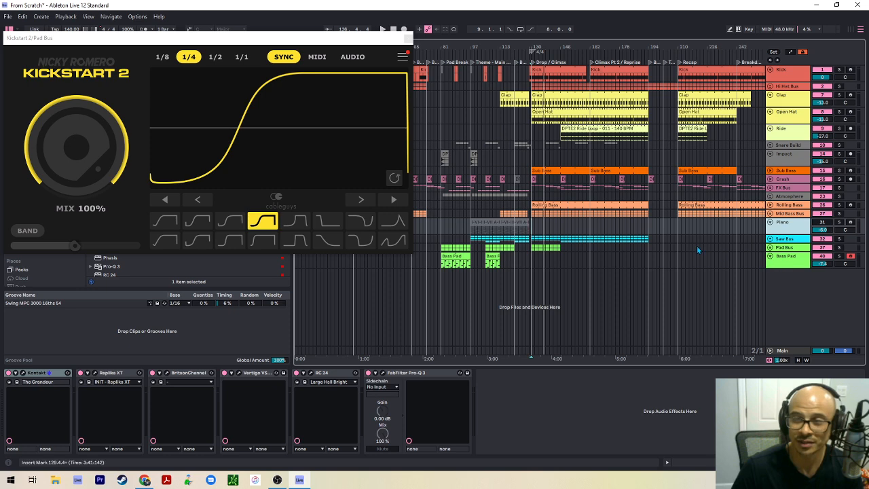
pyautogui.click(406, 37)
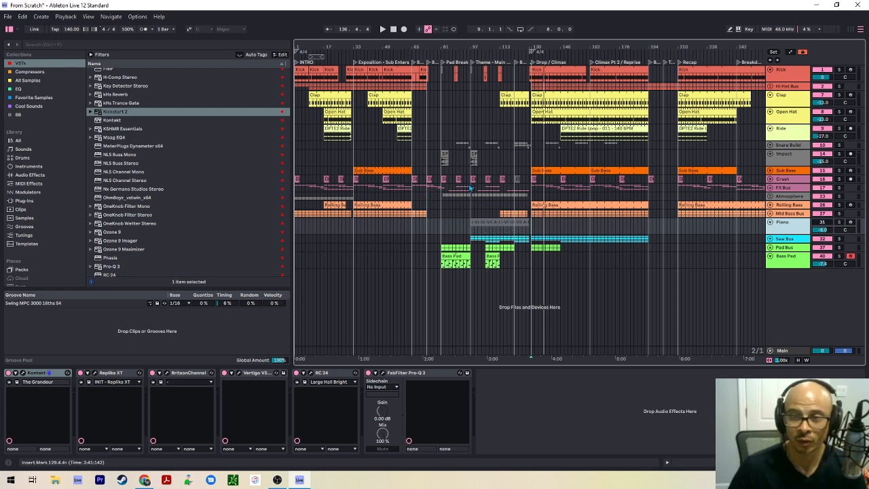
pyautogui.click(437, 237)
pyautogui.click(770, 257)
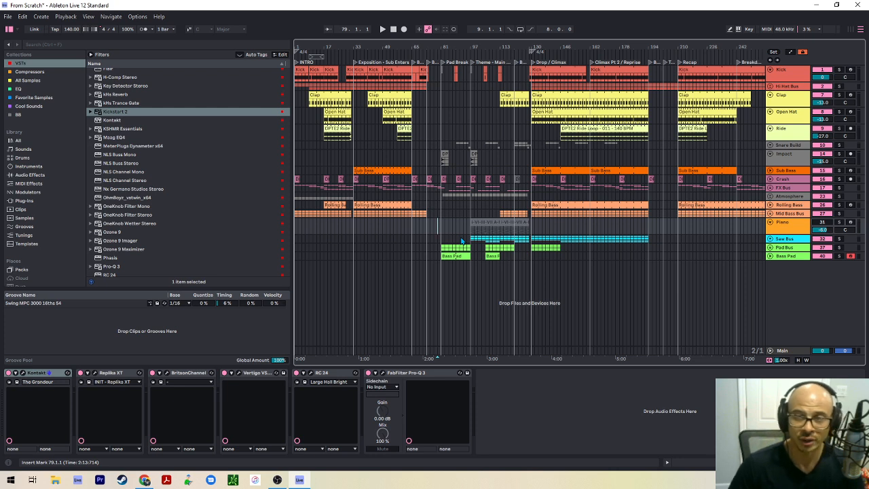
# Select and arm the Piano track and play the Pad Break section from bar 81
pyautogui.click(531, 144)
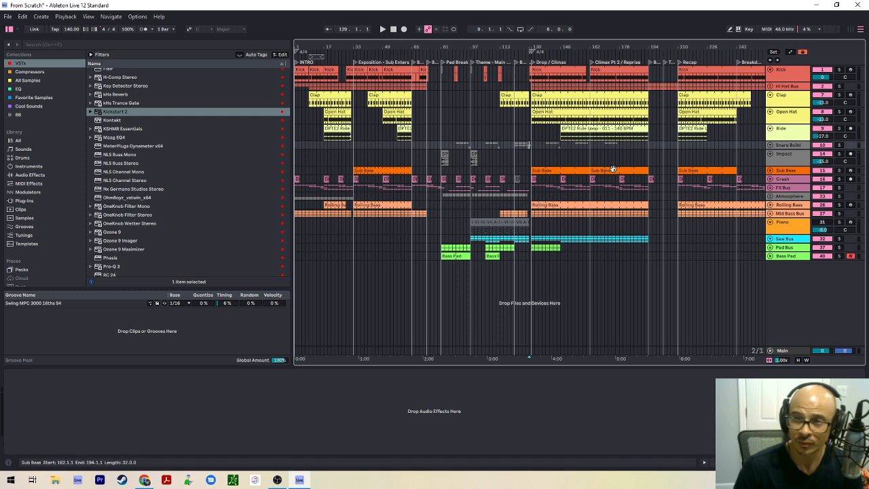
pyautogui.click(773, 225)
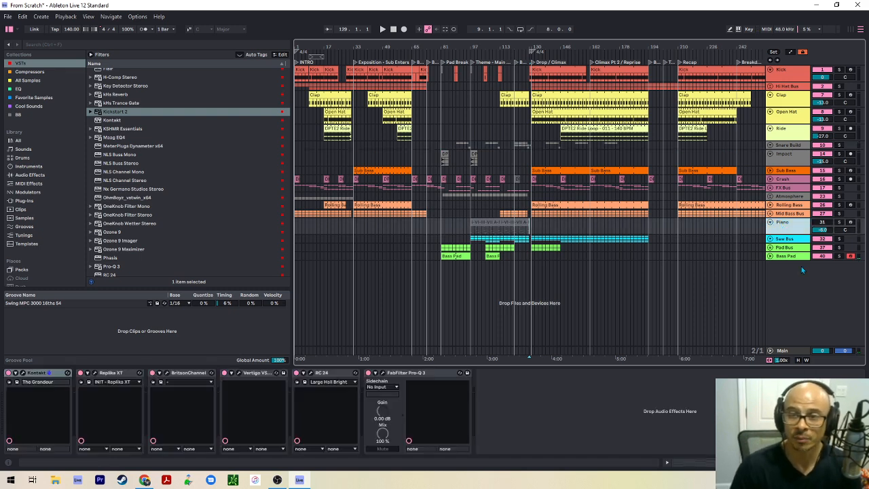
pyautogui.click(441, 229)
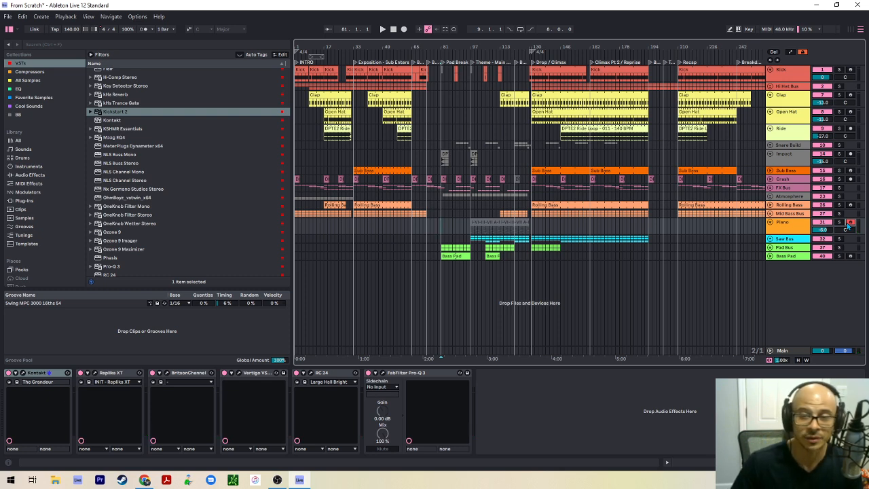
pyautogui.press('space')
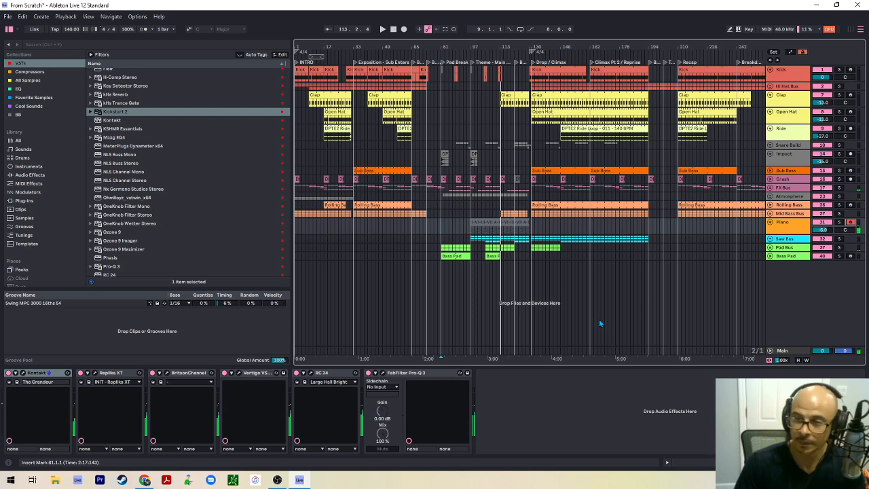
pyautogui.press('space')
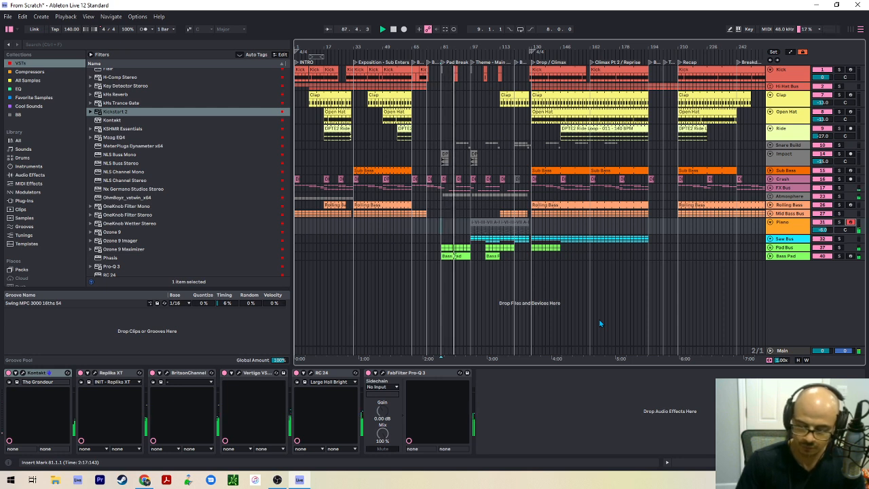
pyautogui.press('space')
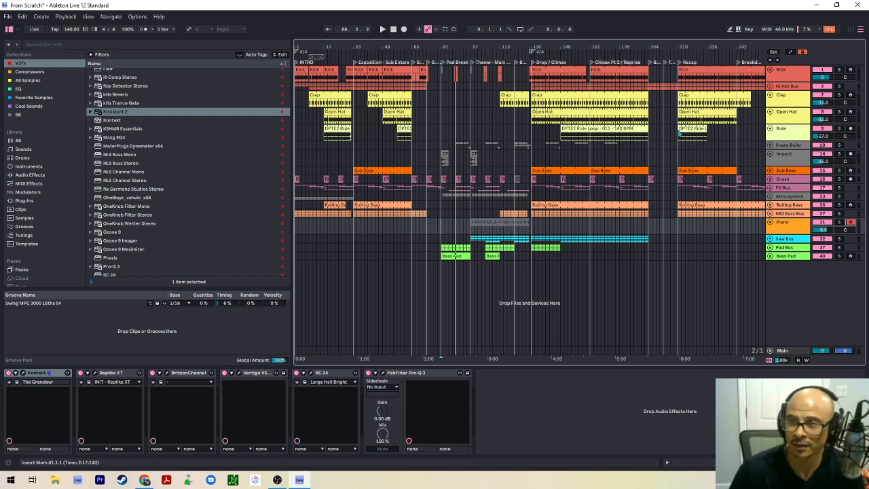
# Unfold the Snare Build group and set the arrangement's fixed grid to 8 bars
pyautogui.click(770, 145)
pyautogui.click(770, 145)
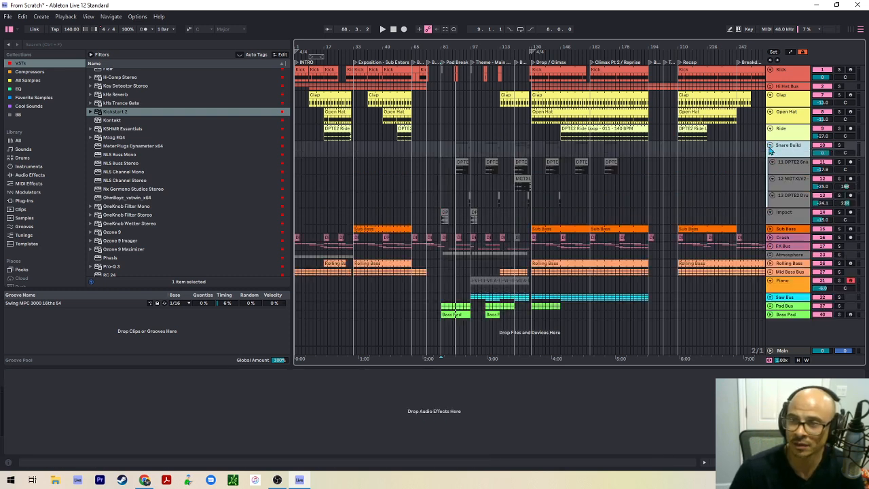
pyautogui.rightClick(438, 179)
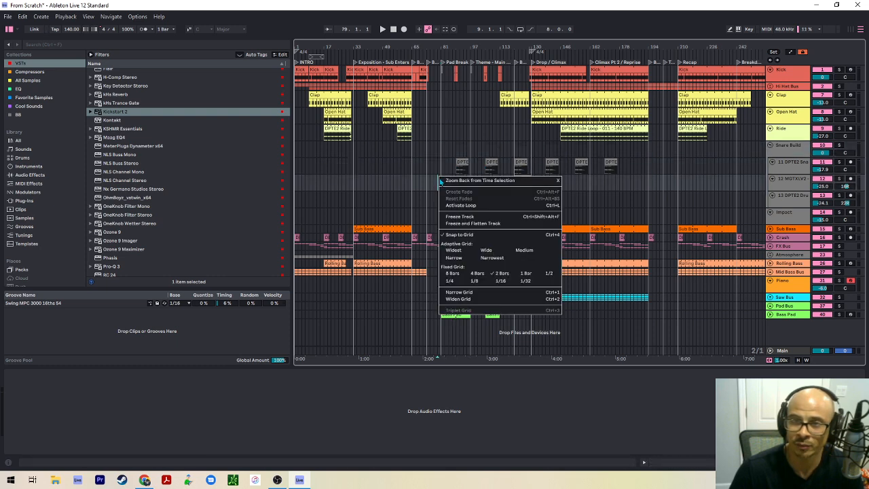
pyautogui.click(452, 272)
# Copy the snare build and drum fill from bars 89 to 97 to bar 9 in the intro
pyautogui.click(465, 166)
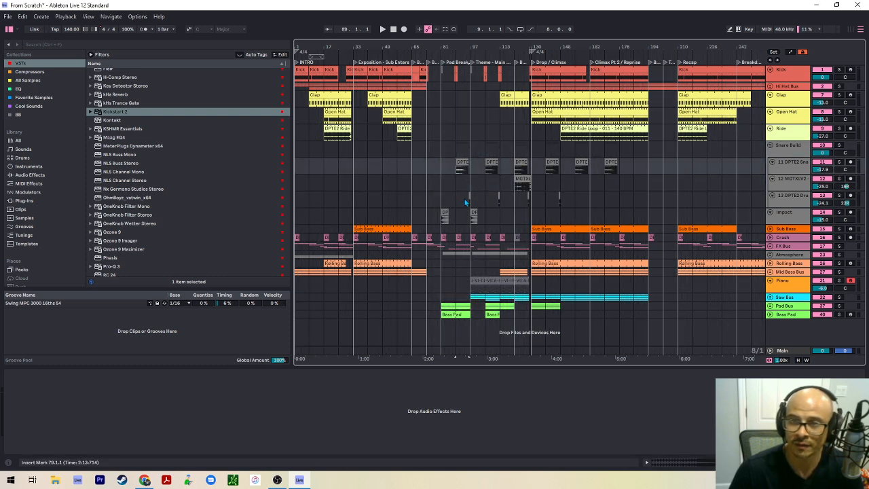
pyautogui.click(456, 166)
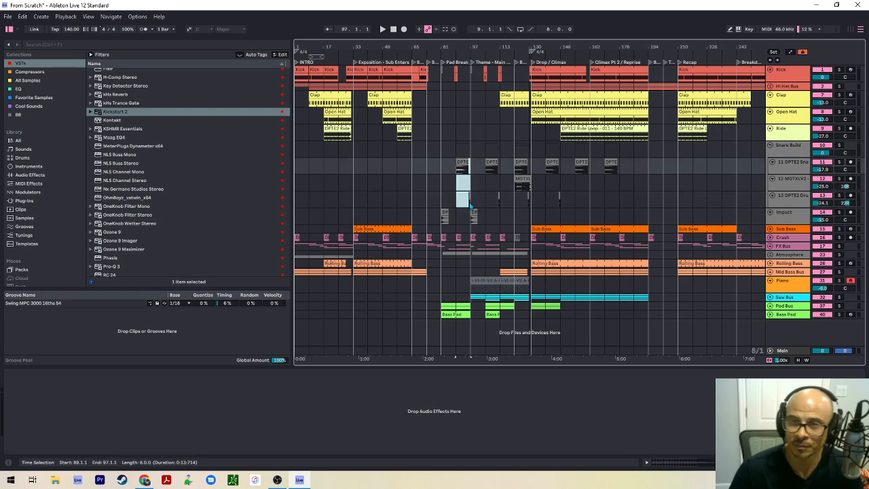
pyautogui.moveTo(460, 166); pyautogui.dragTo(312, 165)
pyautogui.click(308, 147)
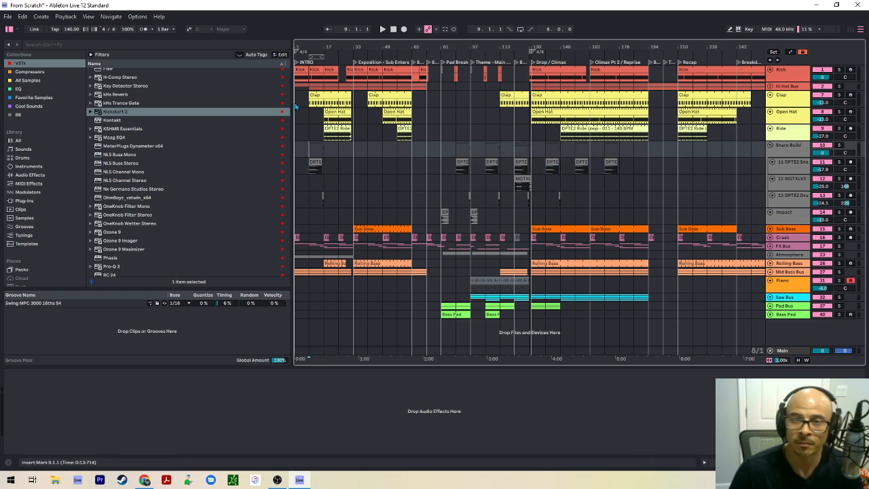
# Play the intro from bar 9 to check the copied snare build and drum fill up to bar 17
pyautogui.scroll(5, 299, 107)
pyautogui.moveTo(302, 124); pyautogui.dragTo(719, 200)
pyautogui.click(507, 139)
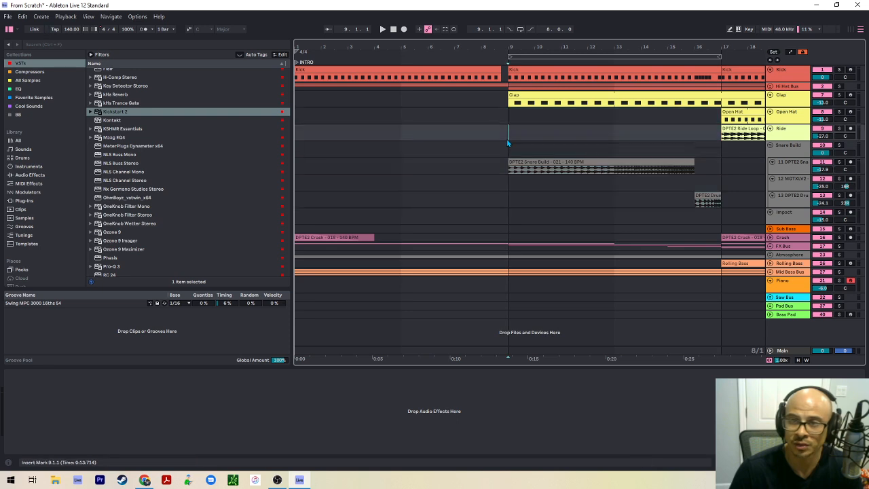
pyautogui.moveTo(494, 134); pyautogui.dragTo(703, 144)
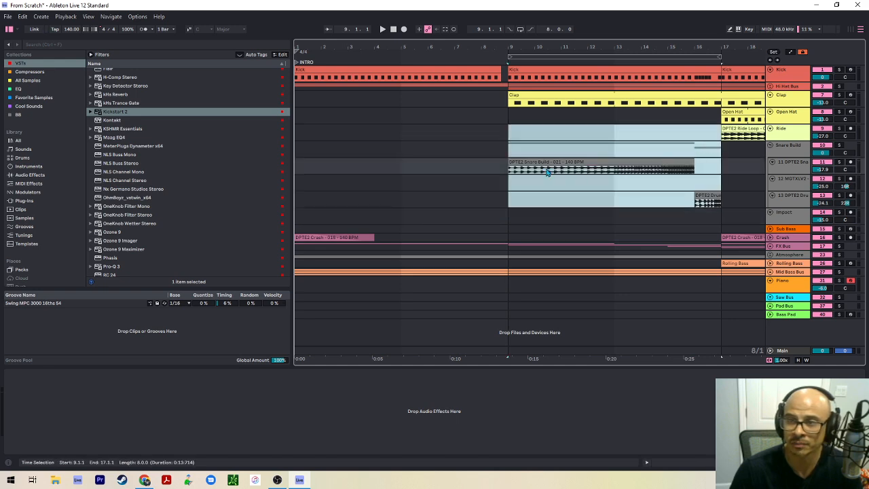
pyautogui.press('space')
pyautogui.press('x')
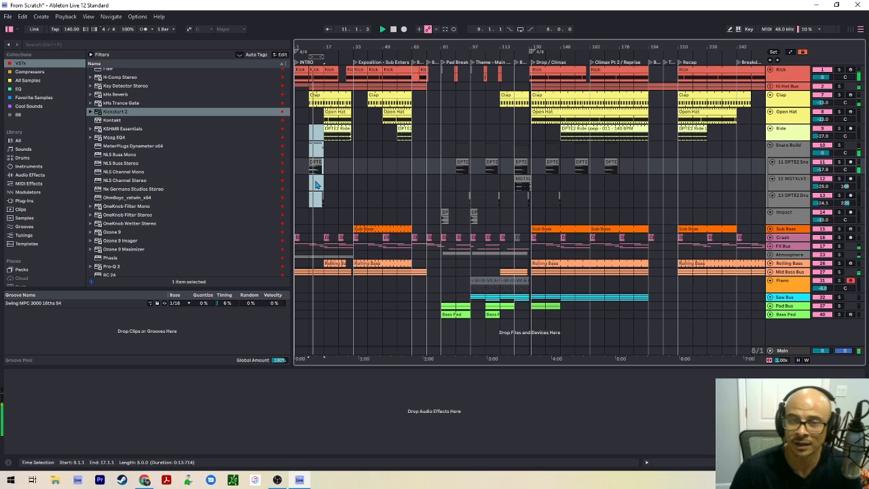
pyautogui.scroll(5, 319, 102)
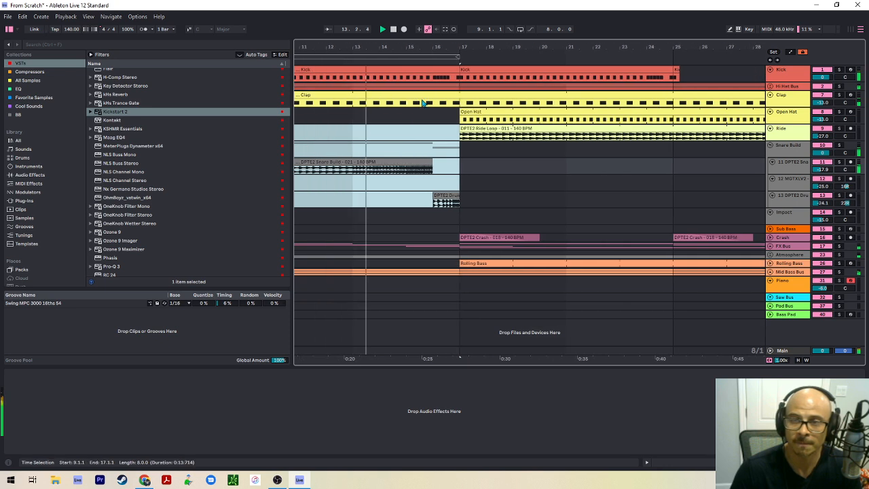
pyautogui.click(446, 187)
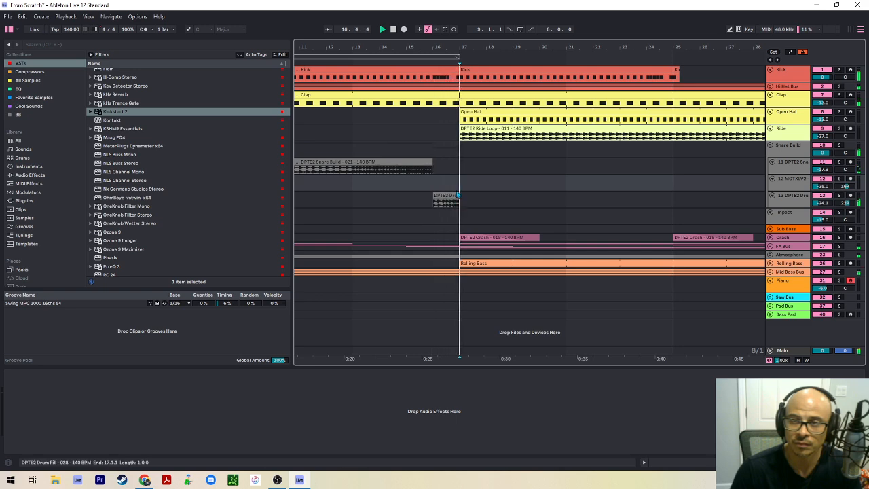
pyautogui.press('w')
# Copy the intro's snare build clip from bar 9 to bar 25 on the same track
pyautogui.click(316, 164)
pyautogui.press('h')
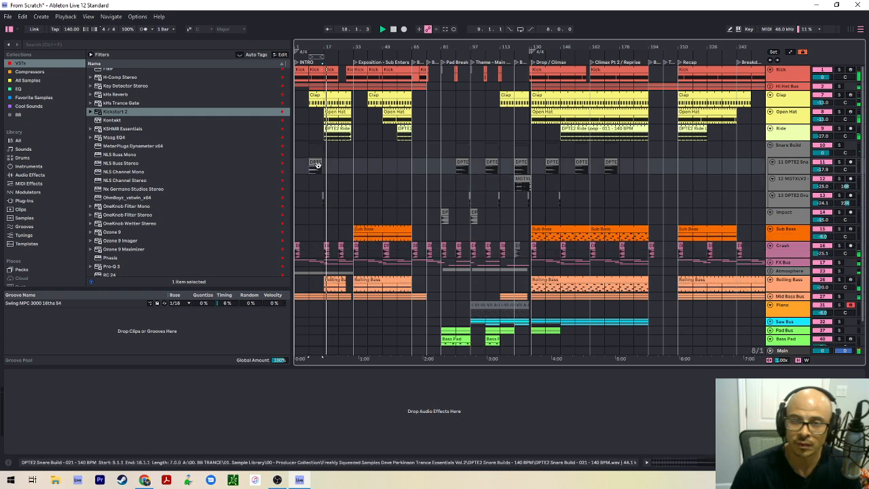
pyautogui.scroll(-2, 289, 205)
pyautogui.press('h')
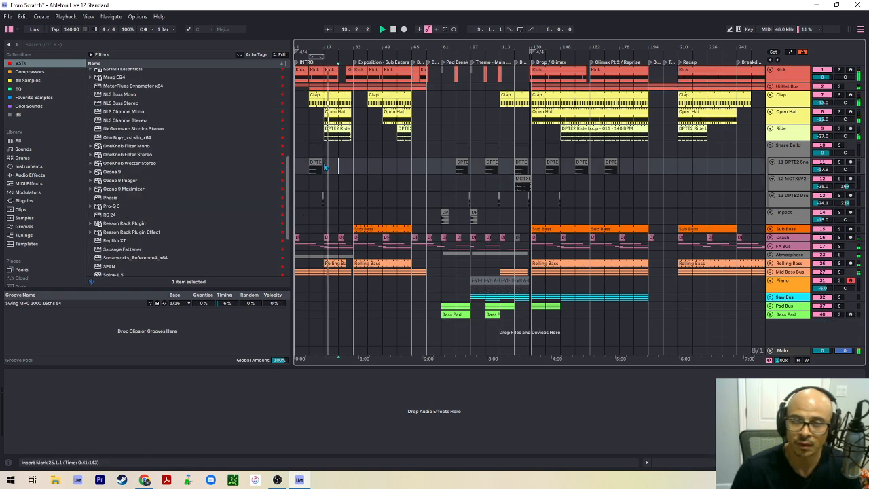
pyautogui.doubleClick(315, 162)
pyautogui.hotkey('shift', 'Tab')
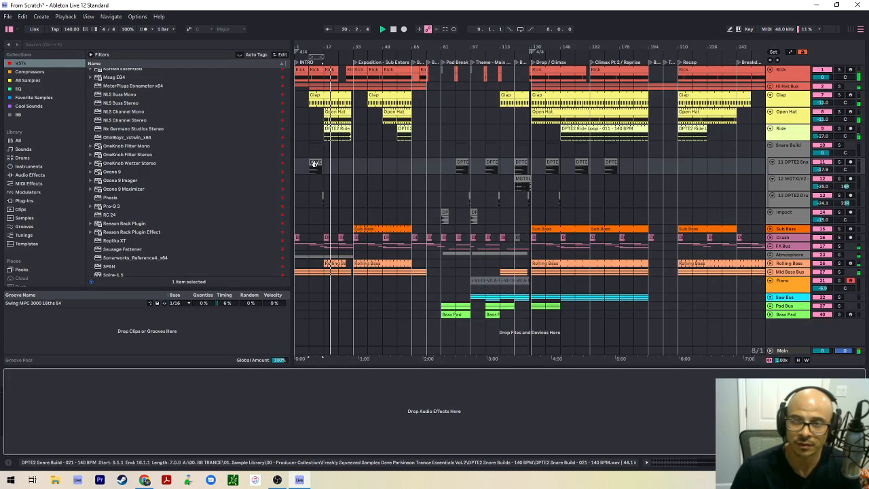
pyautogui.moveTo(314, 163); pyautogui.dragTo(342, 169)
# Duplicate the bar 16 drum fill to bar 32, at the end of the second snare build, and stop playback
pyautogui.click(318, 203)
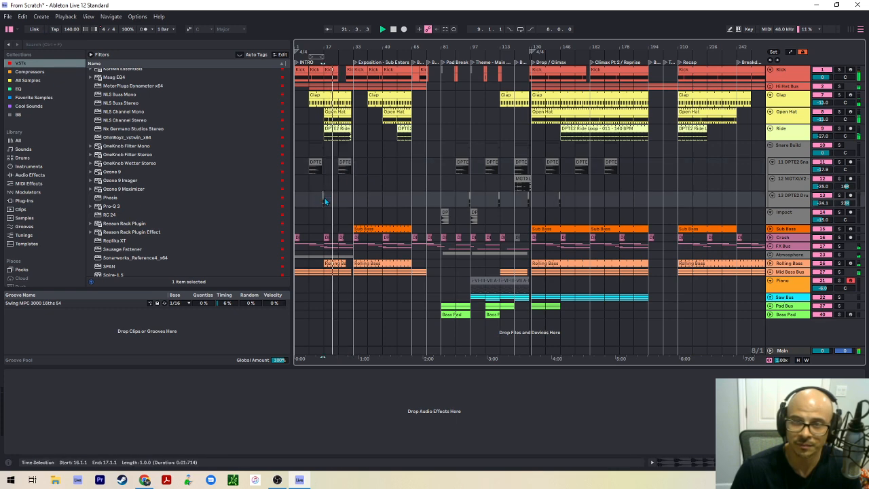
pyautogui.moveTo(317, 202); pyautogui.dragTo(325, 205)
pyautogui.hotkey('ctrl', 'd')
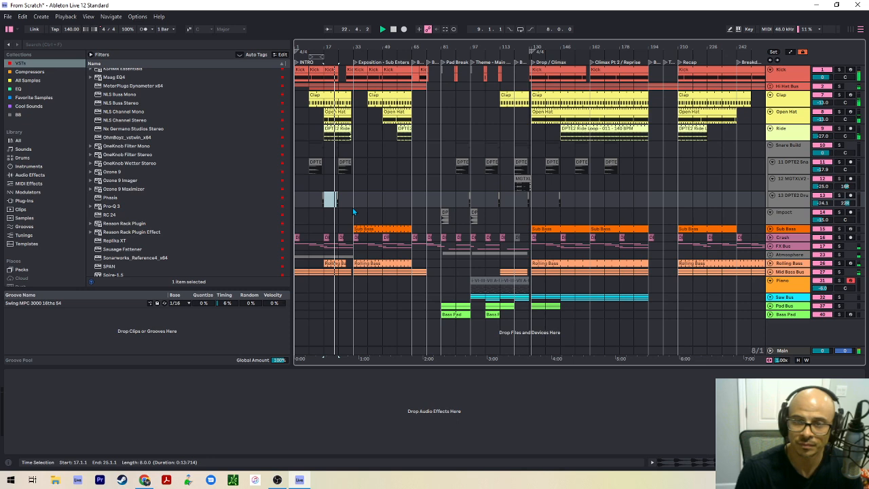
pyautogui.hotkey('ctrl', 'd')
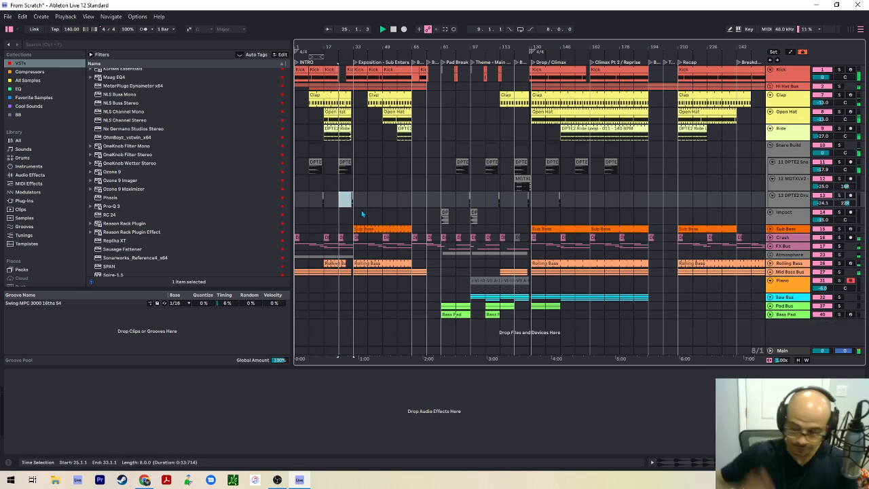
pyautogui.press('space')
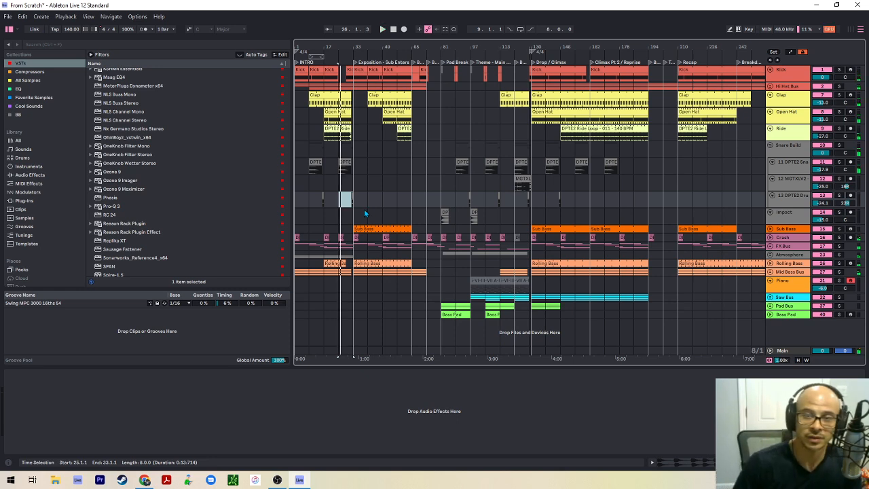
# Copy the snare build and drum fill from bars 25 to 33 to bars 41 and 57 in the Exposition section
pyautogui.click(346, 165)
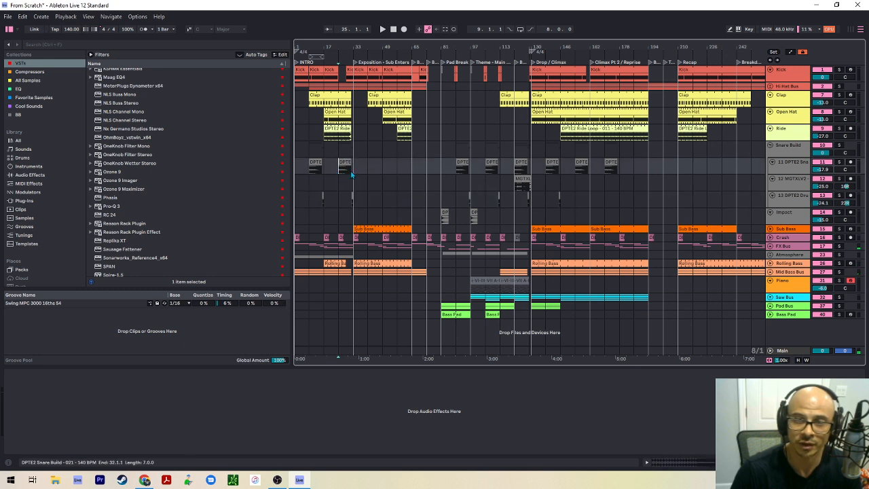
pyautogui.keyDown('shift'); pyautogui.click(352, 202); pyautogui.keyUp('shift')
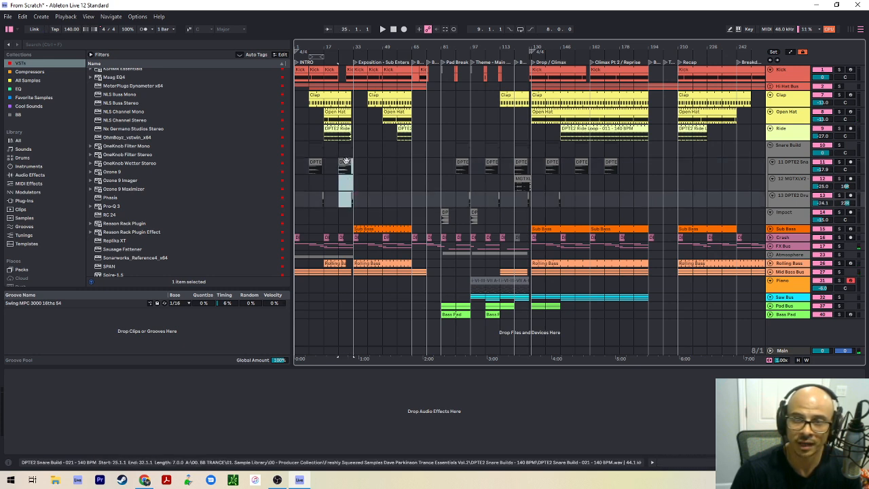
pyautogui.moveTo(346, 162); pyautogui.dragTo(405, 166)
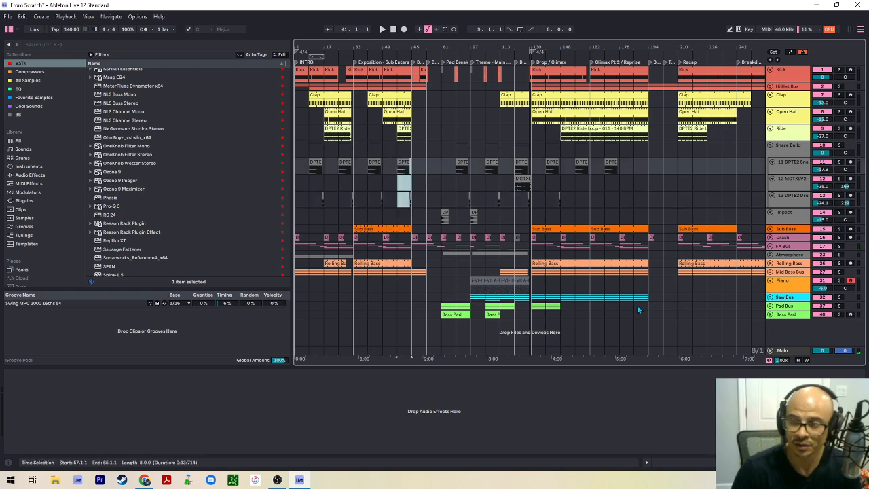
# Examine the lead tracks in the Saw Bus group, the Bass Pad track, and the Saw Pad and High Pad tracks in the Pad Bus group
pyautogui.click(781, 296)
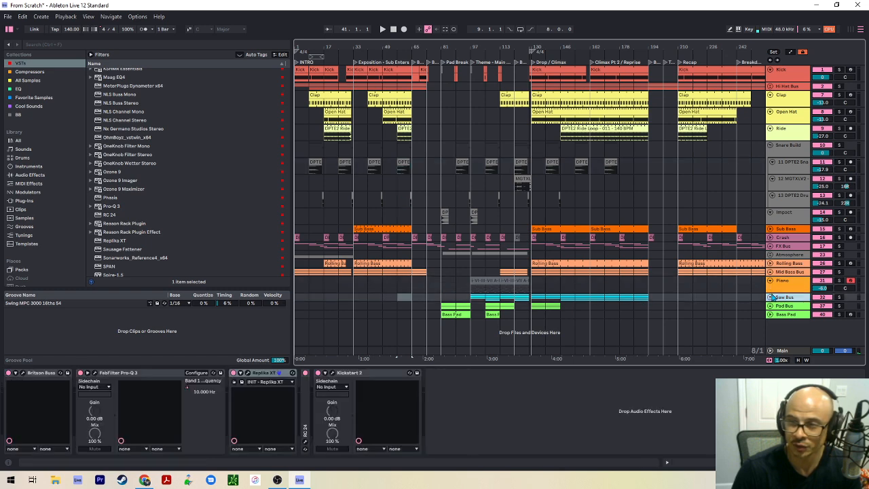
pyautogui.click(770, 297)
pyautogui.scroll(-3, 584, 281)
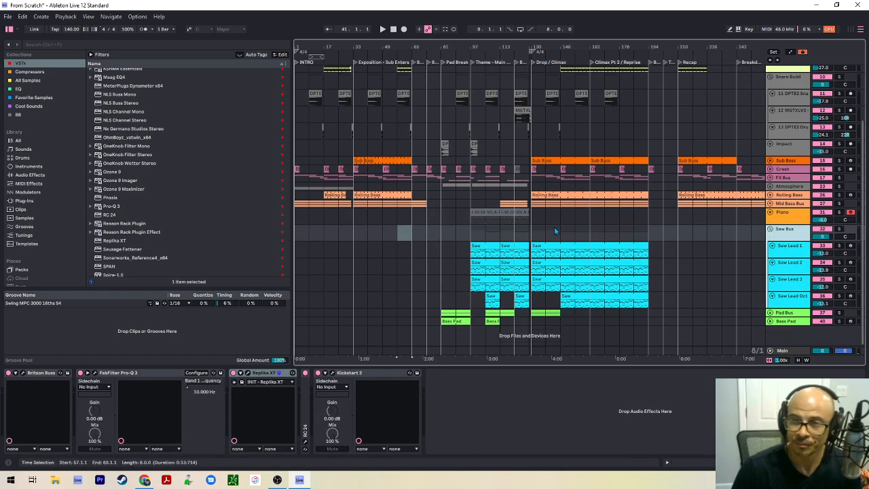
pyautogui.click(771, 230)
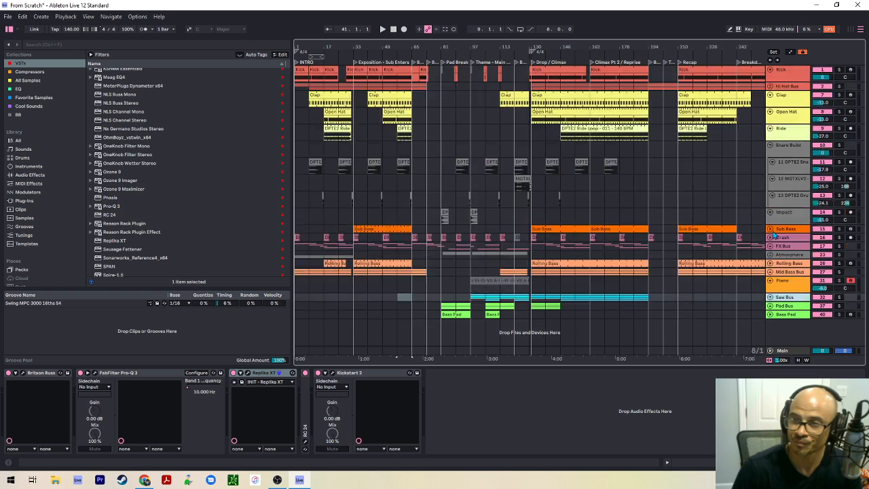
pyautogui.click(769, 314)
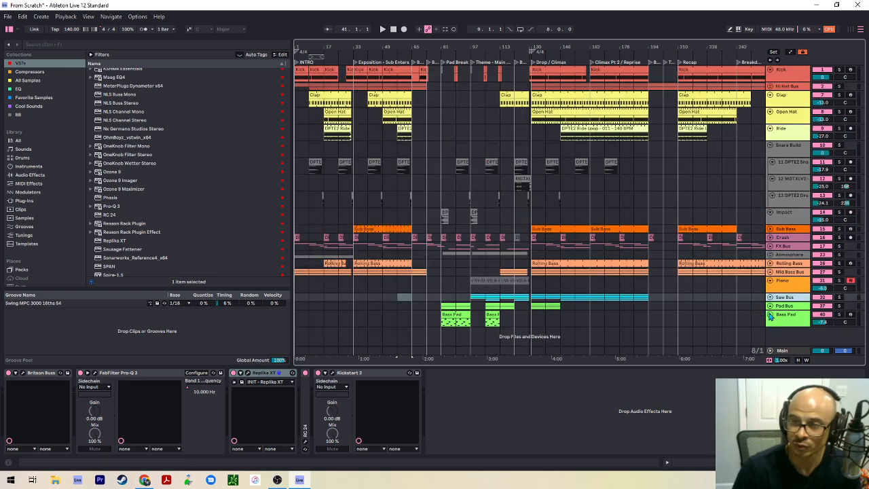
pyautogui.click(769, 314)
pyautogui.click(770, 306)
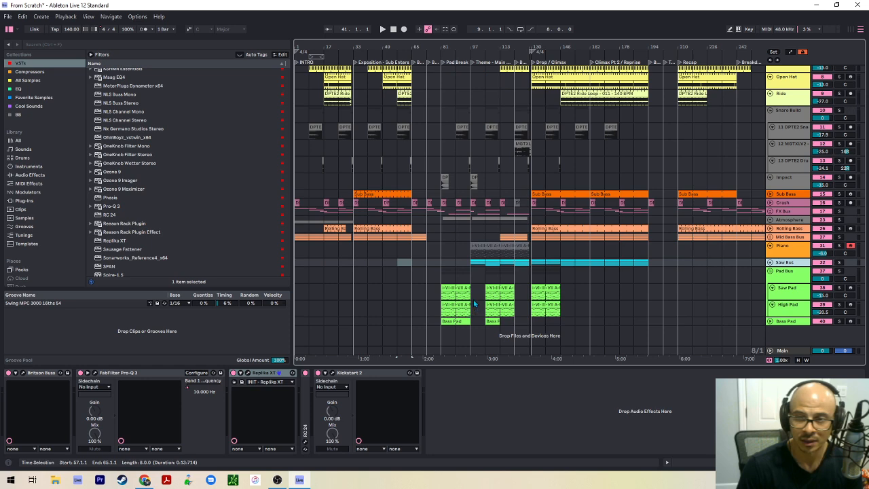
pyautogui.click(785, 293)
pyautogui.click(787, 303)
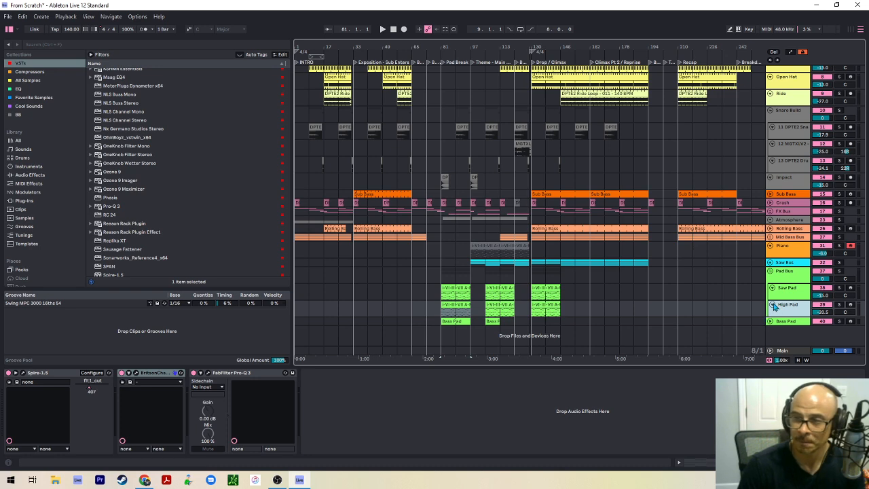
pyautogui.click(769, 271)
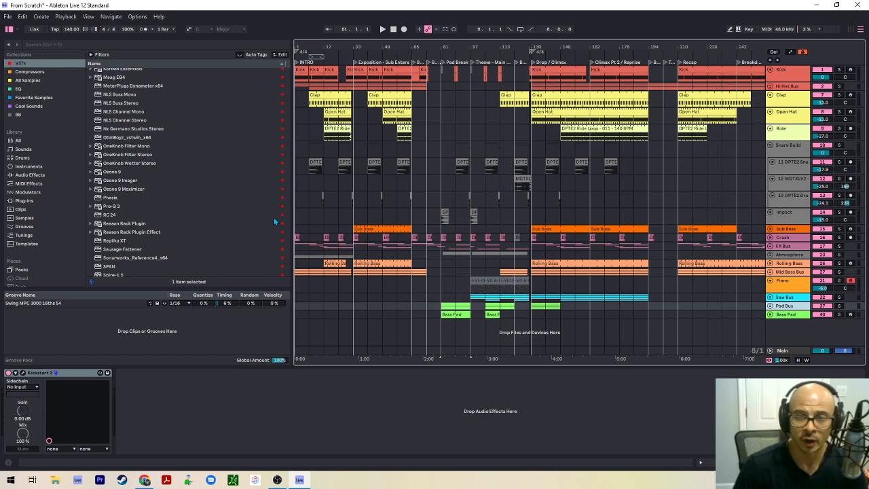
pyautogui.hotkey('alt', 'Tab')
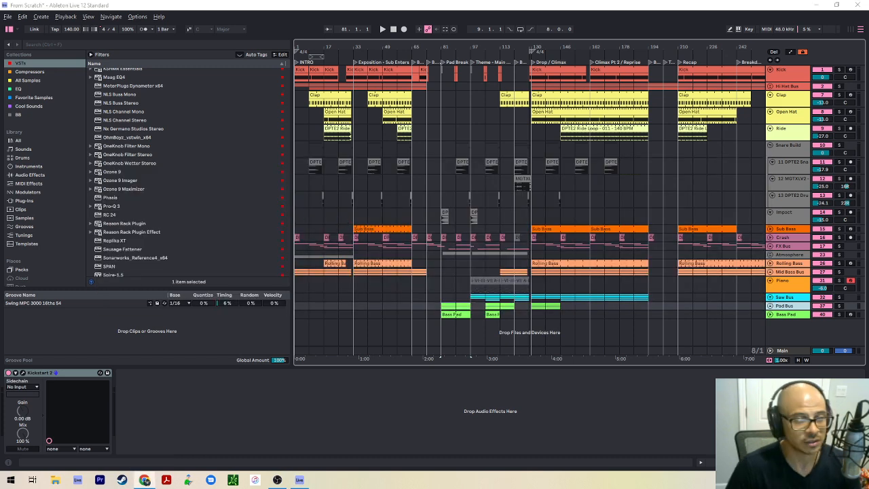